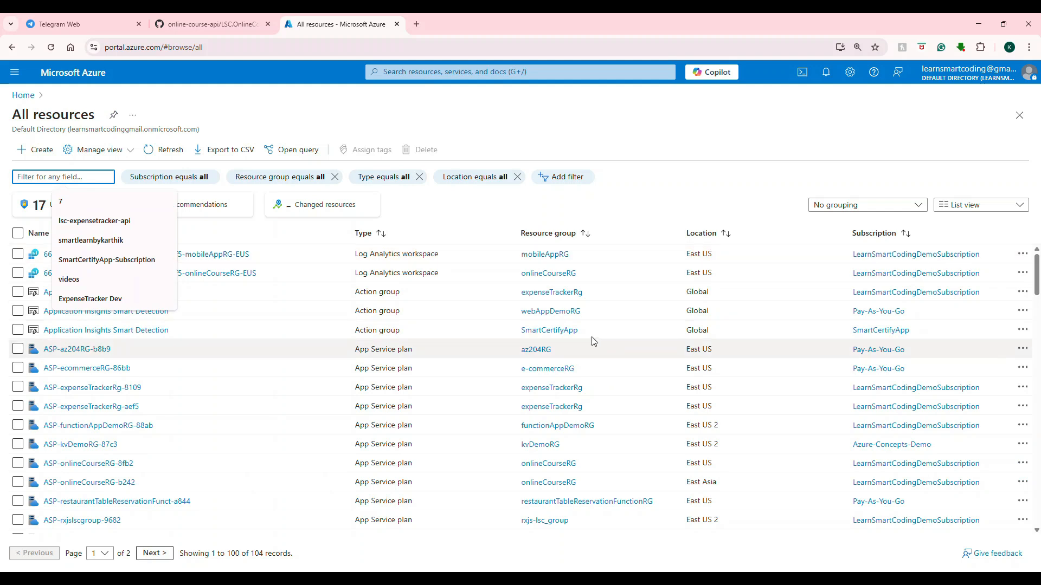
scroll(591, 341, down, 4)
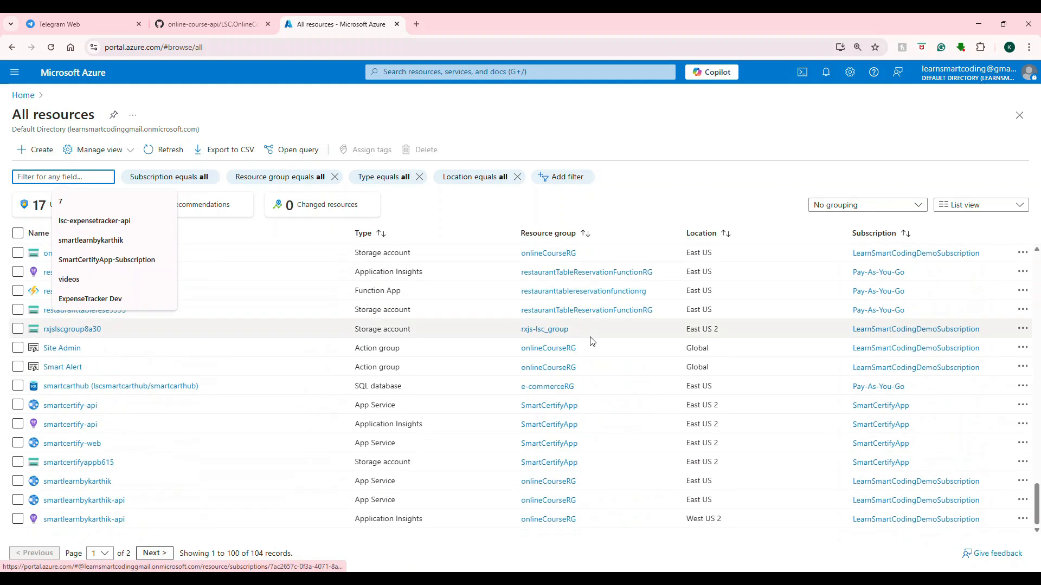
Go from the resource list to the Key vaults service and start creating a new key vault.
scroll(590, 338, up, 8)
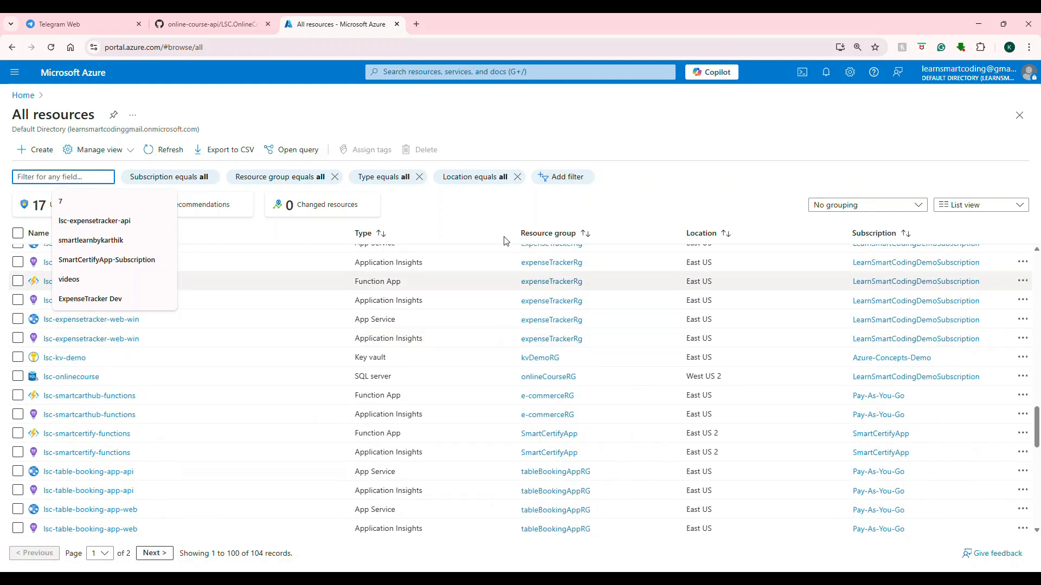
click(461, 122)
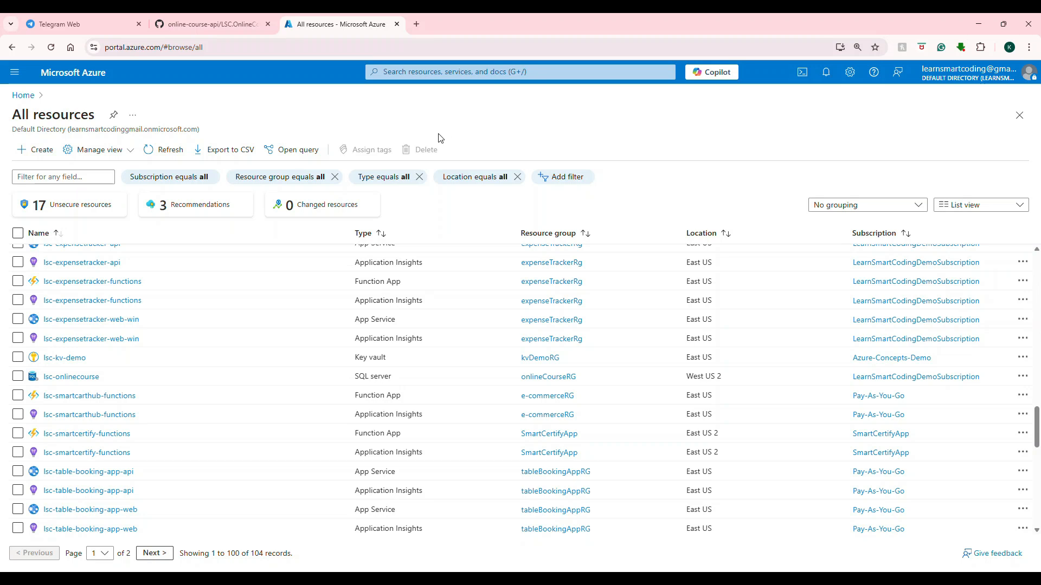
click(430, 73)
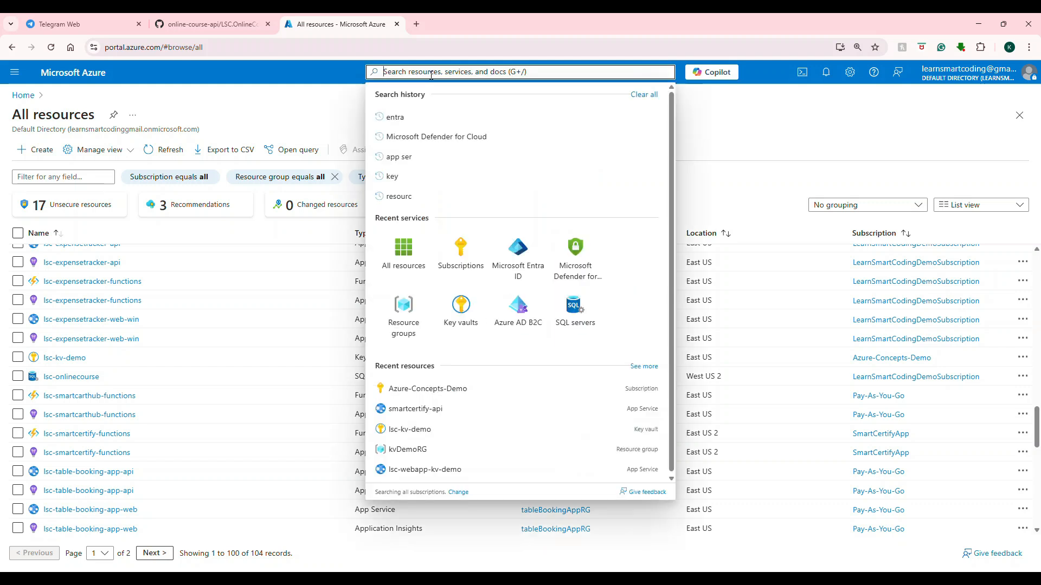
click(458, 324)
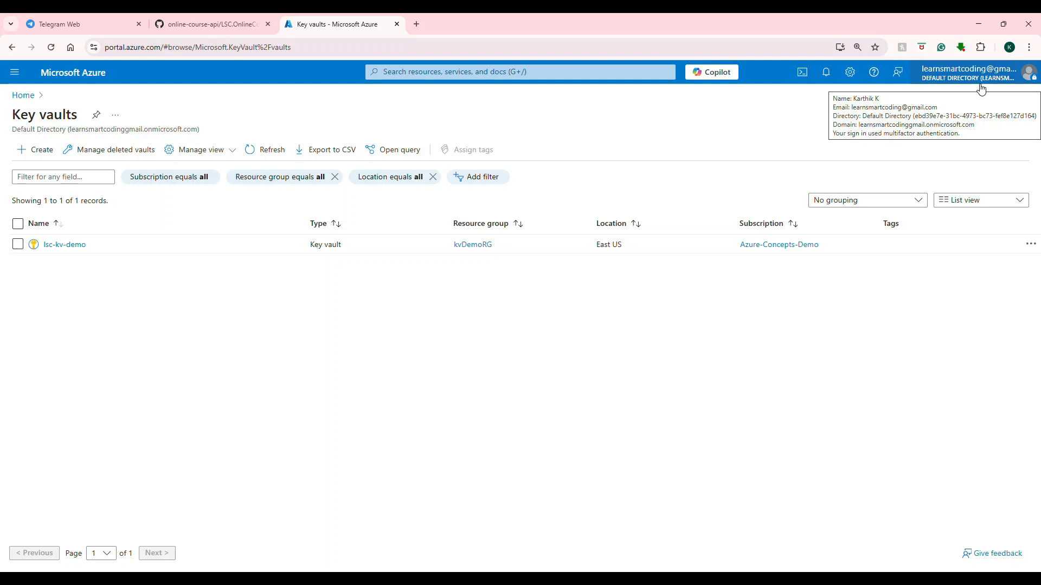
click(41, 155)
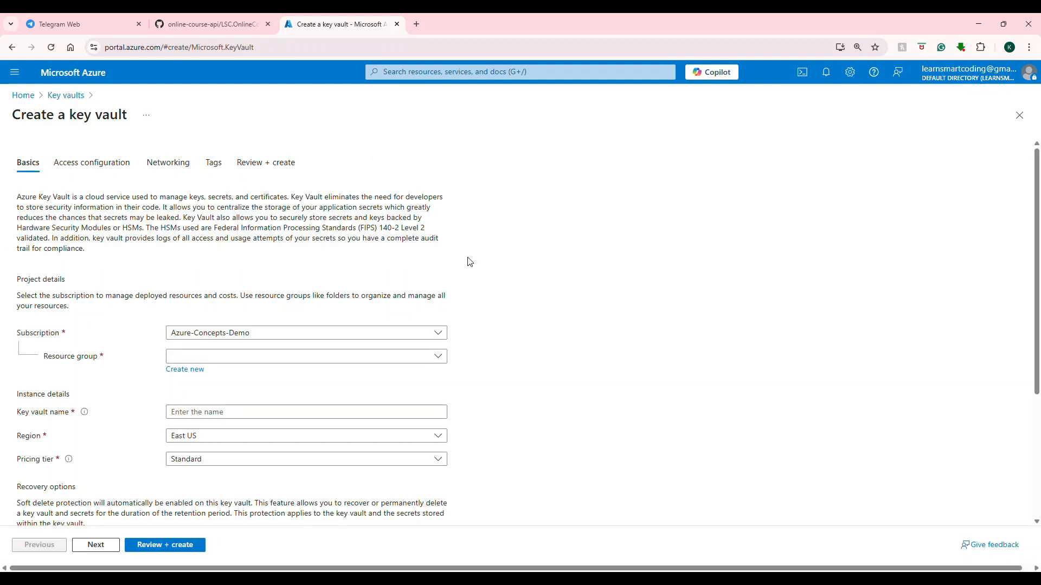
Assign the new key vault to the Azure-Concepts-Demo subscription and the existing kvDemoRG resource group.
scroll(358, 210, down, 1)
scroll(358, 210, up, 1)
scroll(415, 202, down, 2)
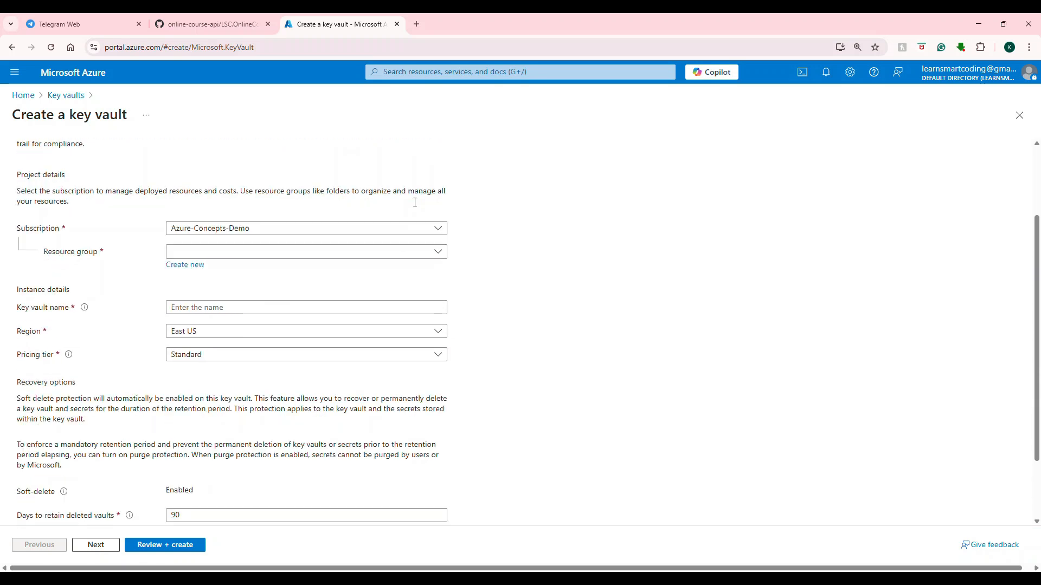
scroll(415, 203, down, 1)
click(344, 174)
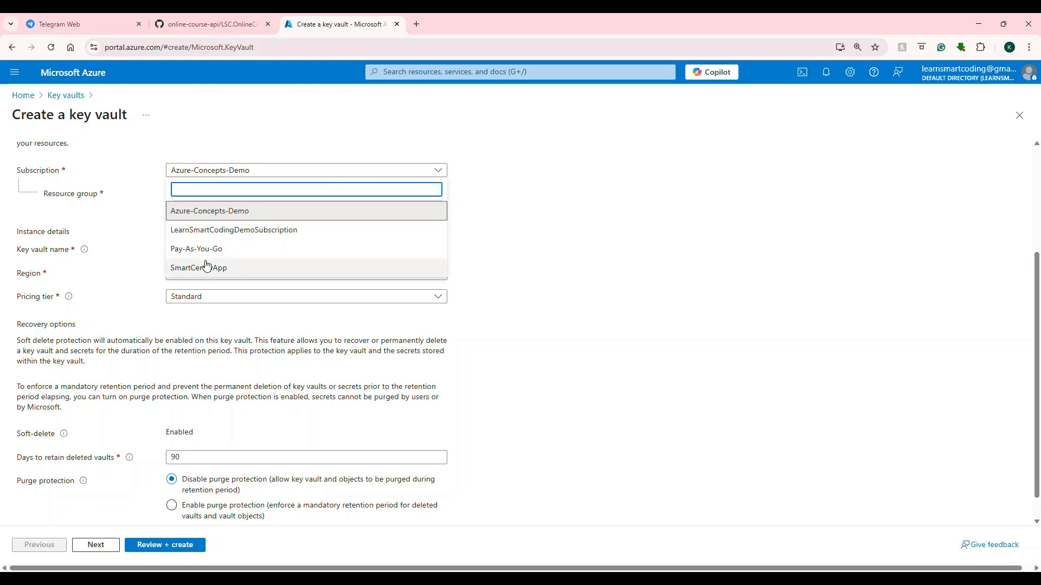
click(194, 218)
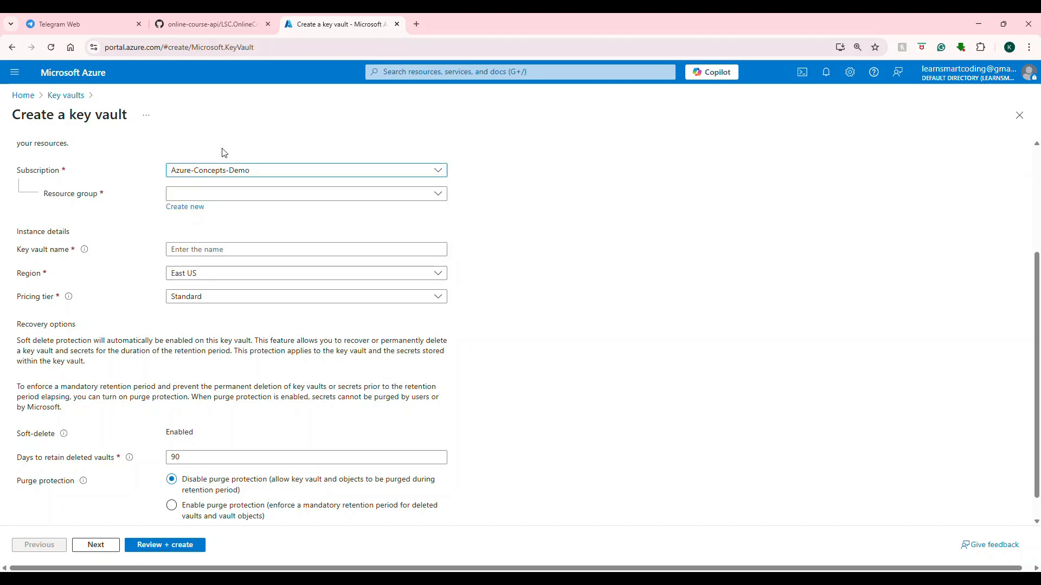
click(230, 195)
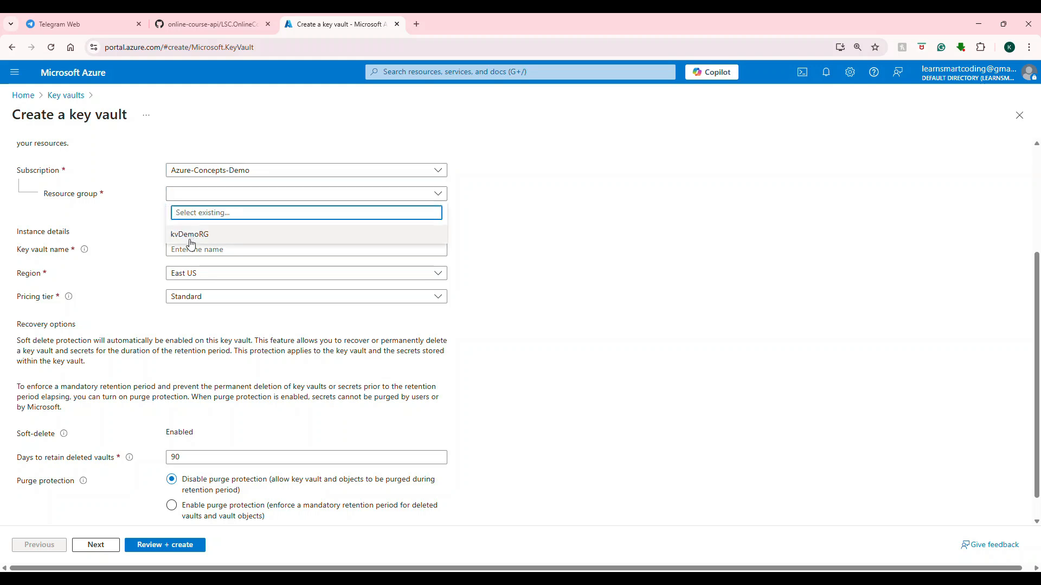
click(540, 196)
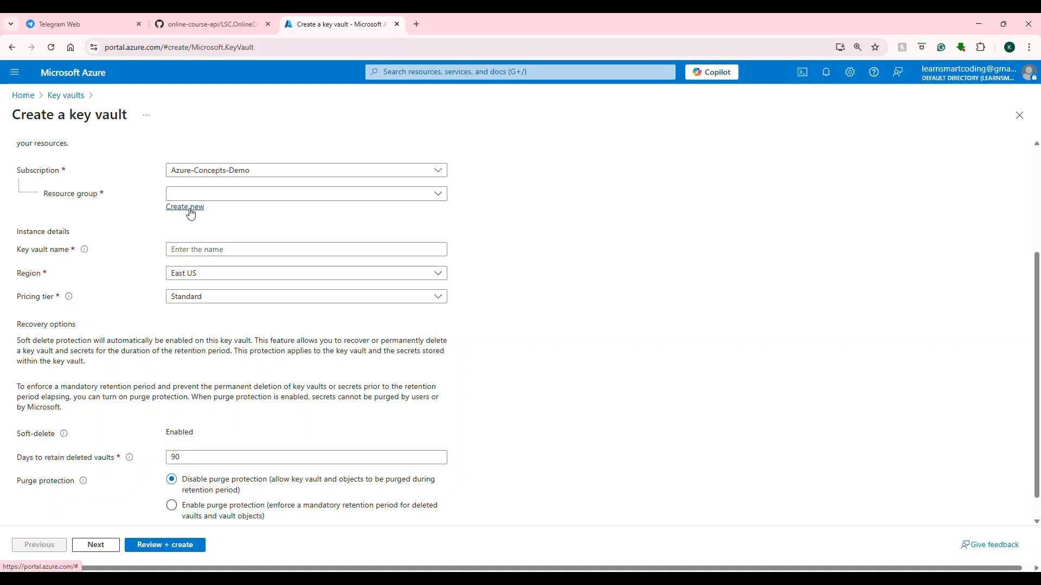
click(247, 196)
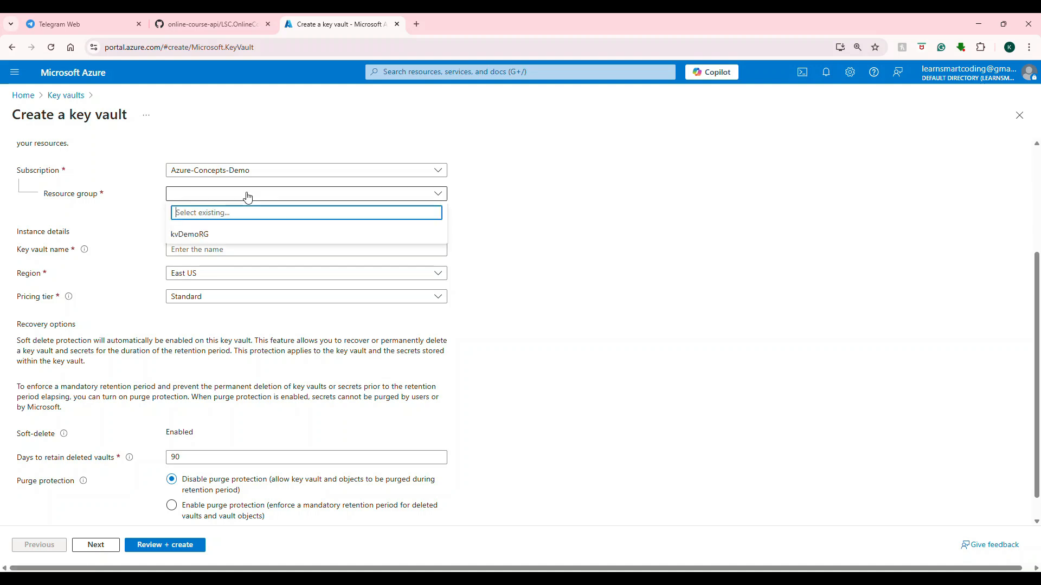
click(546, 170)
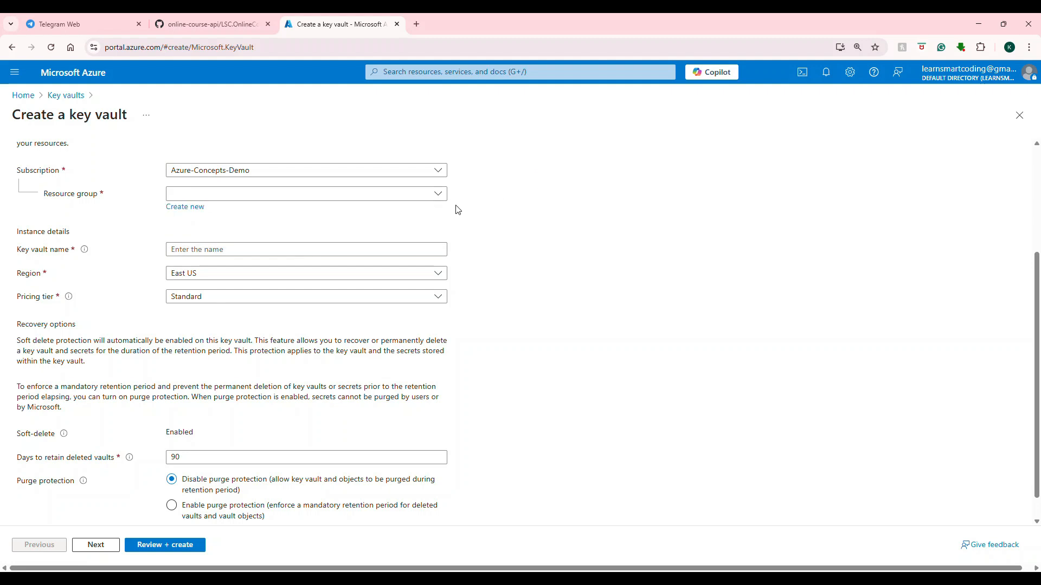
click(426, 199)
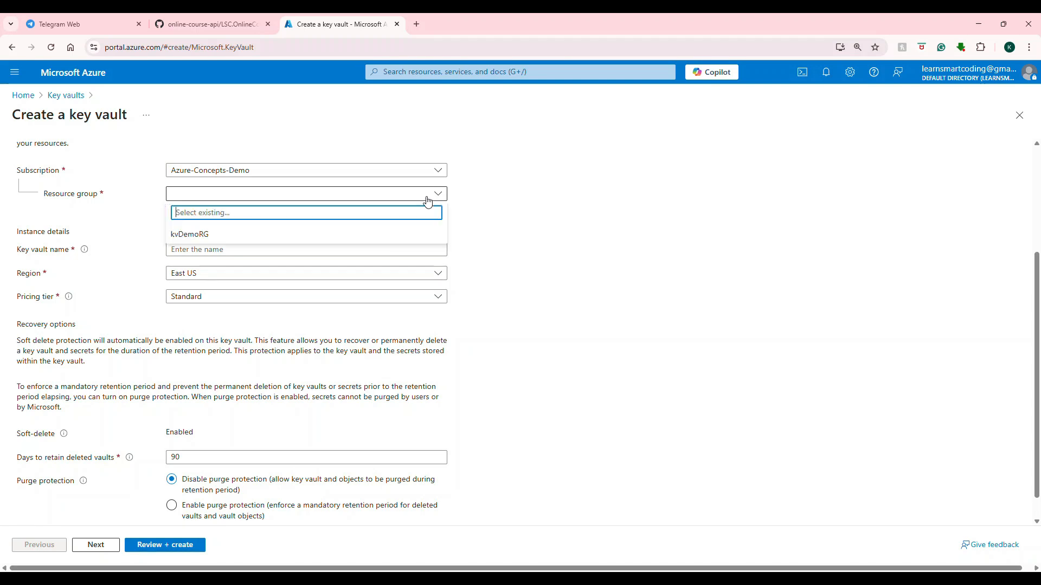
click(191, 244)
Name the key vault lsc-kv-demo-azure.
click(207, 248)
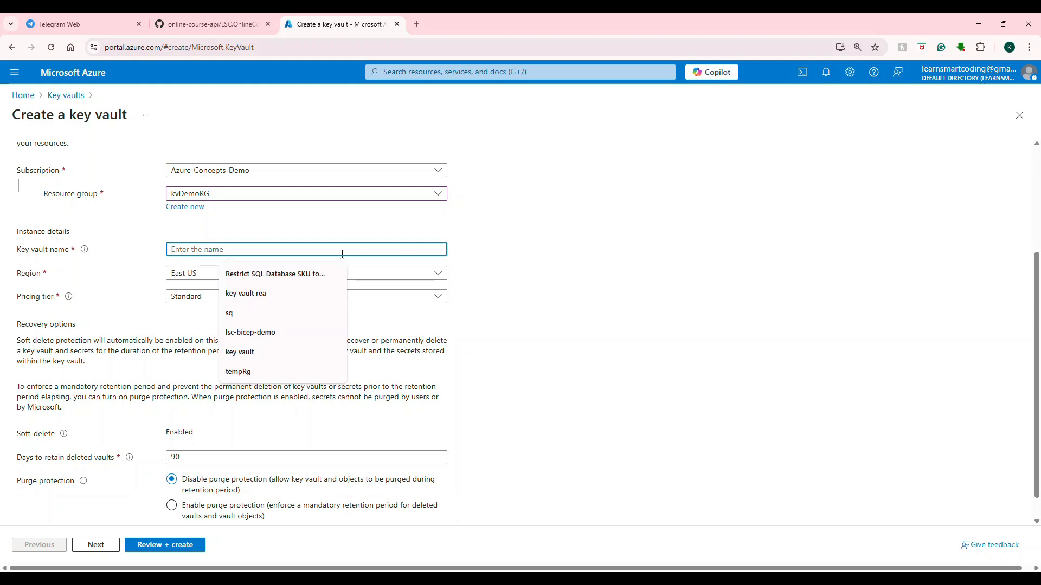
text(ls)
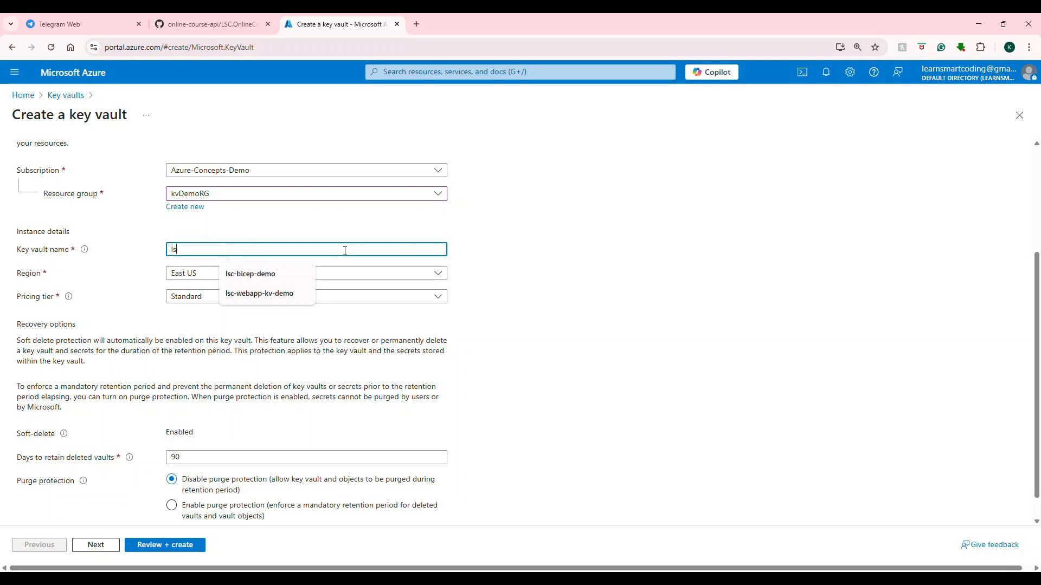
text(c-kv)
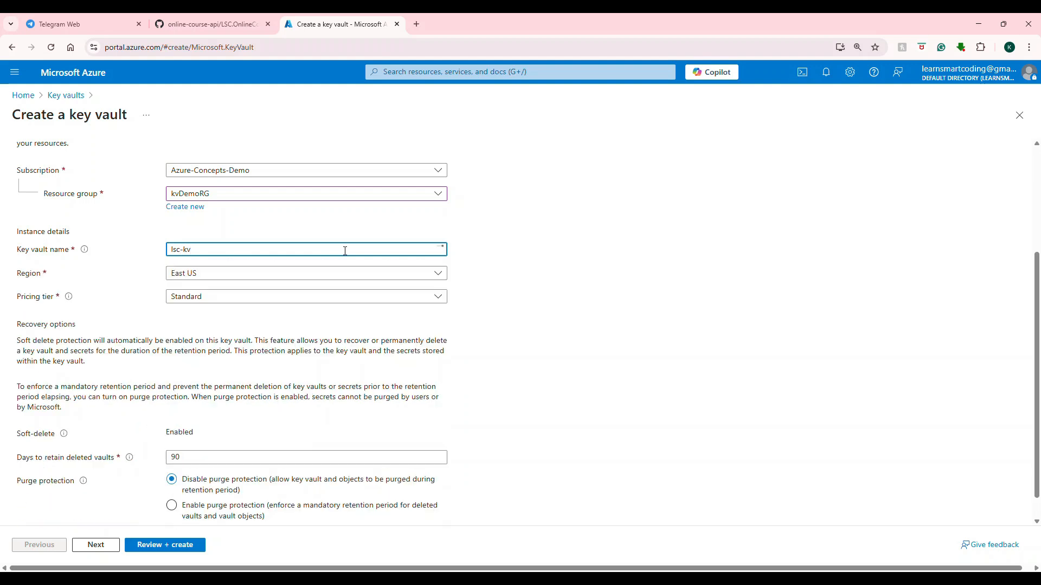
text(-demo-app\)
key(BackSpace)
key(BackSpace)
key(BackSpace)
key(BackSpace)
key(BackSpace)
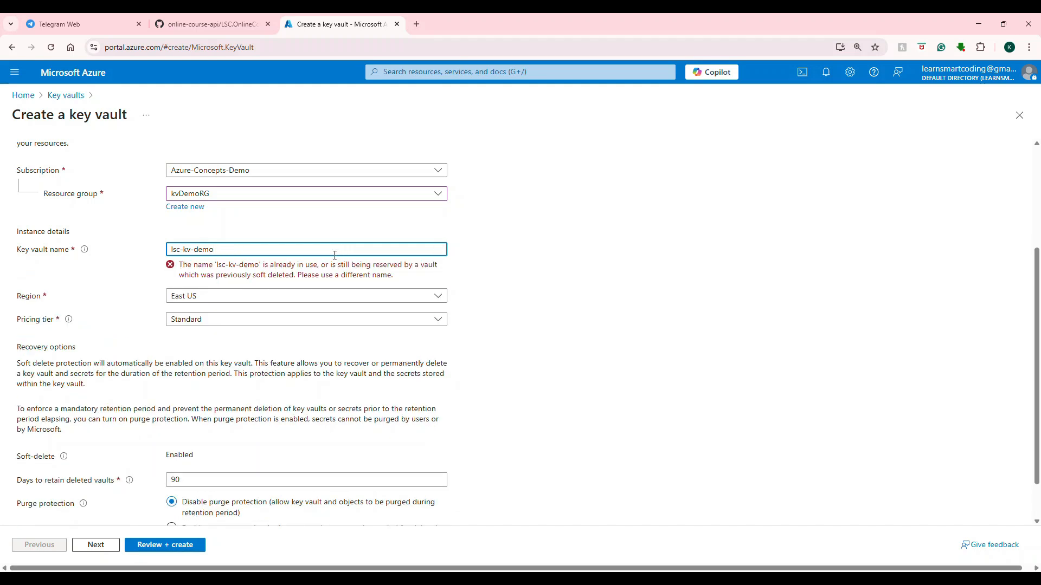
text(-azure)
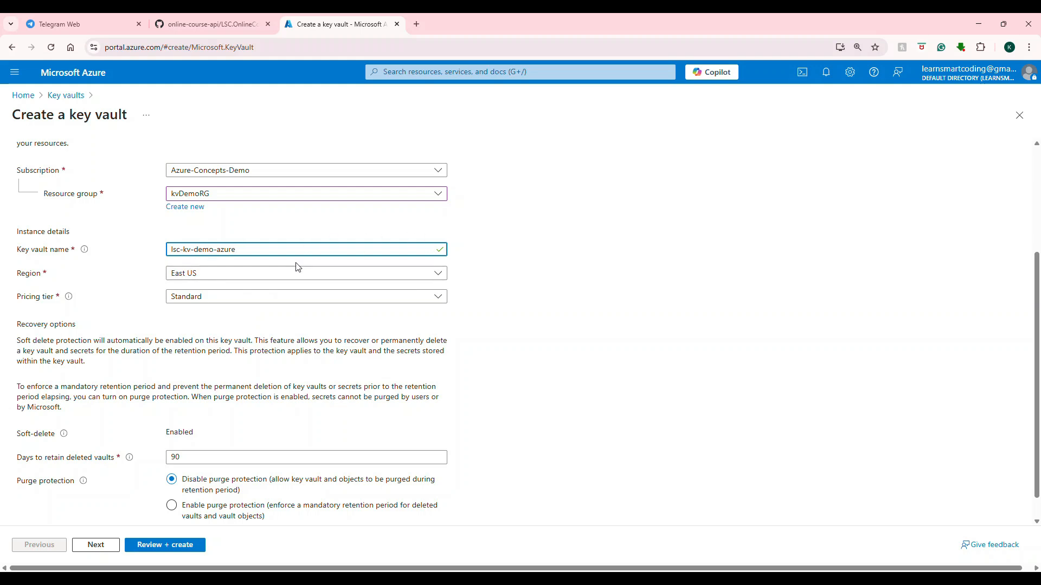
Choose East US as the key vault's region and Standard as its pricing tier.
click(234, 274)
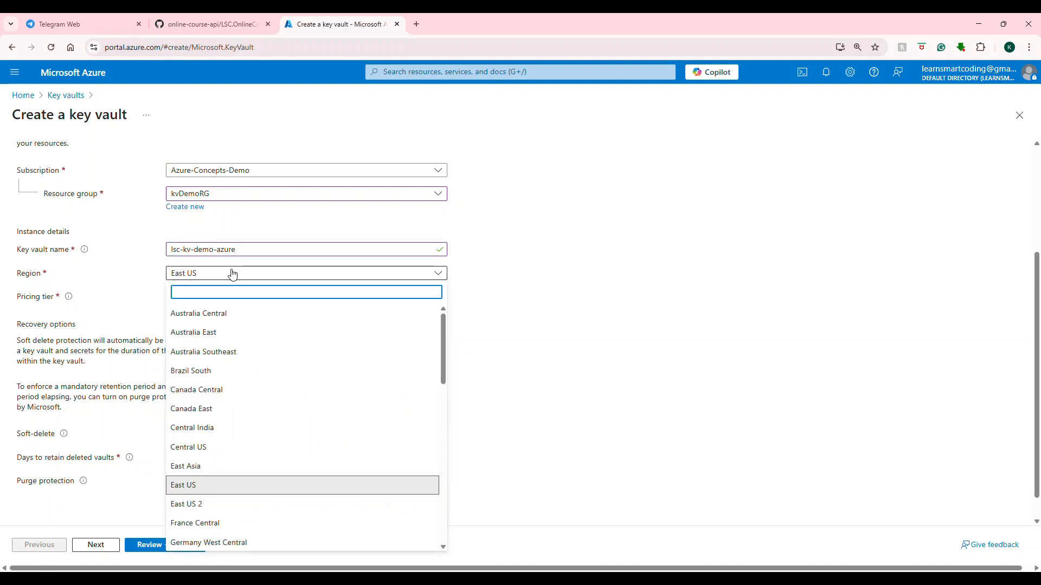
click(206, 485)
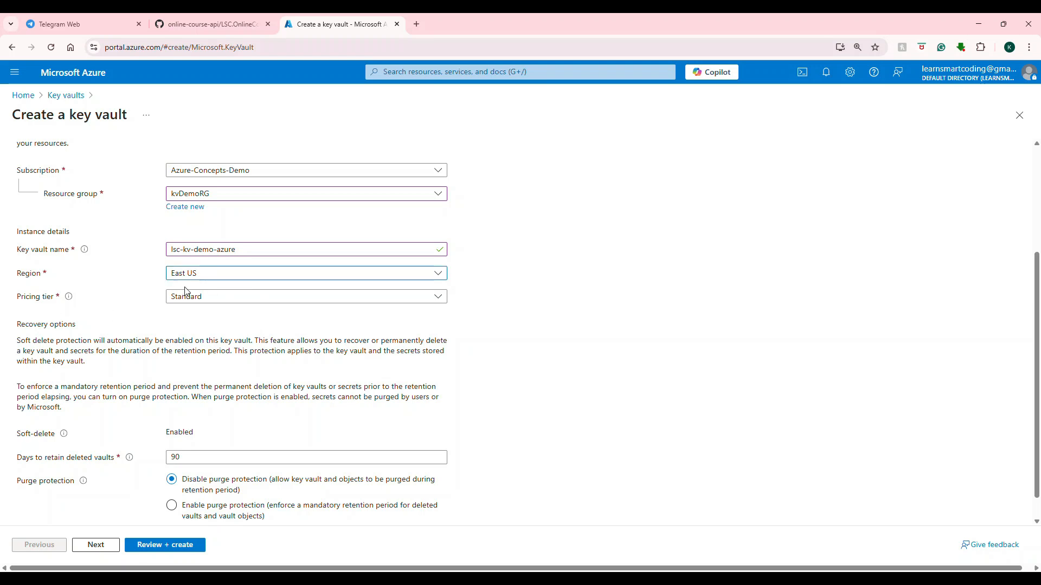
click(216, 297)
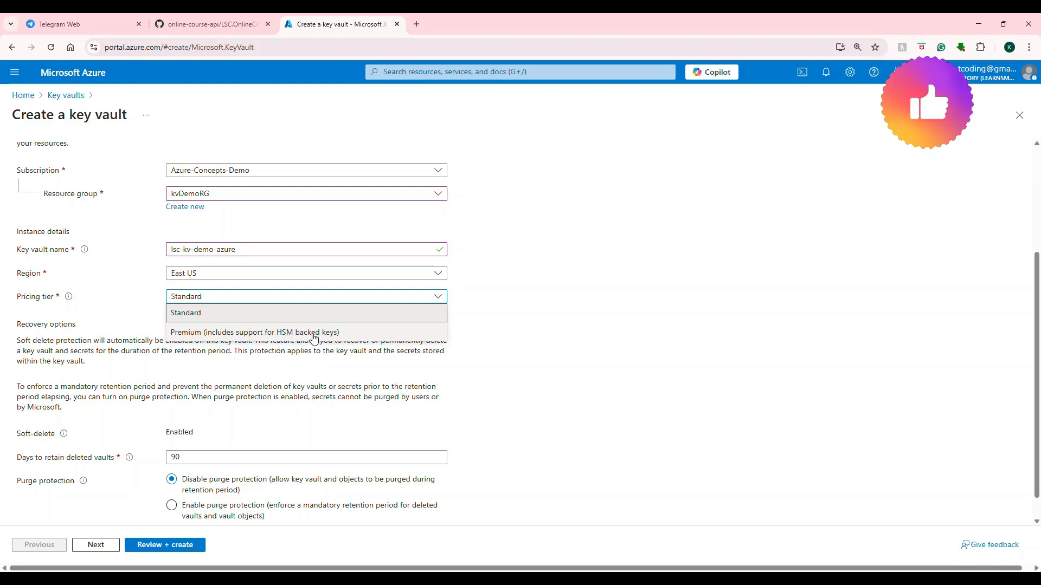
click(220, 319)
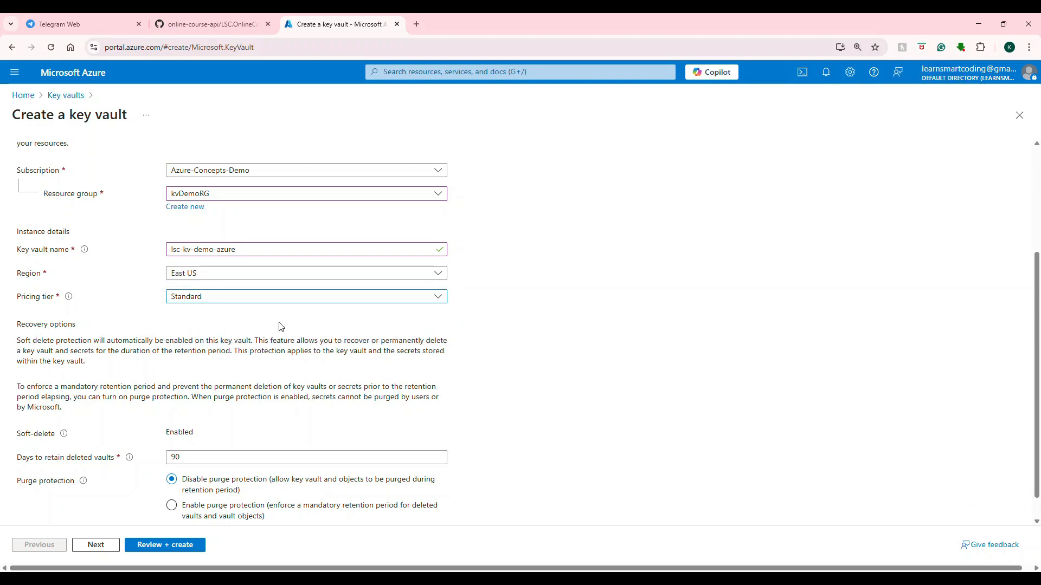
Review the recovery options and set purge protection to disabled for the key vault.
scroll(280, 330, down, 1)
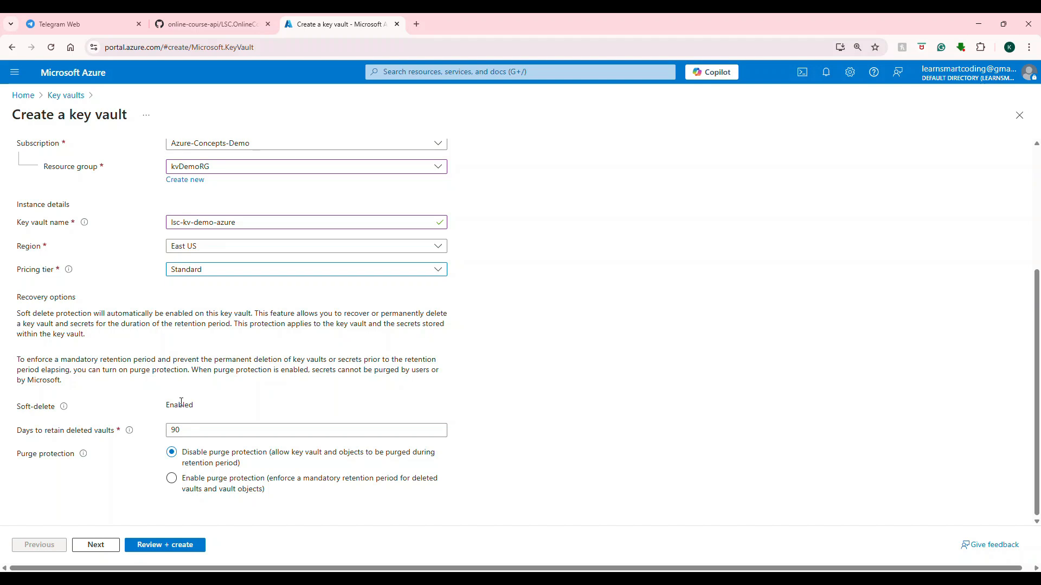
mouse_move(65, 415)
double_click(185, 431)
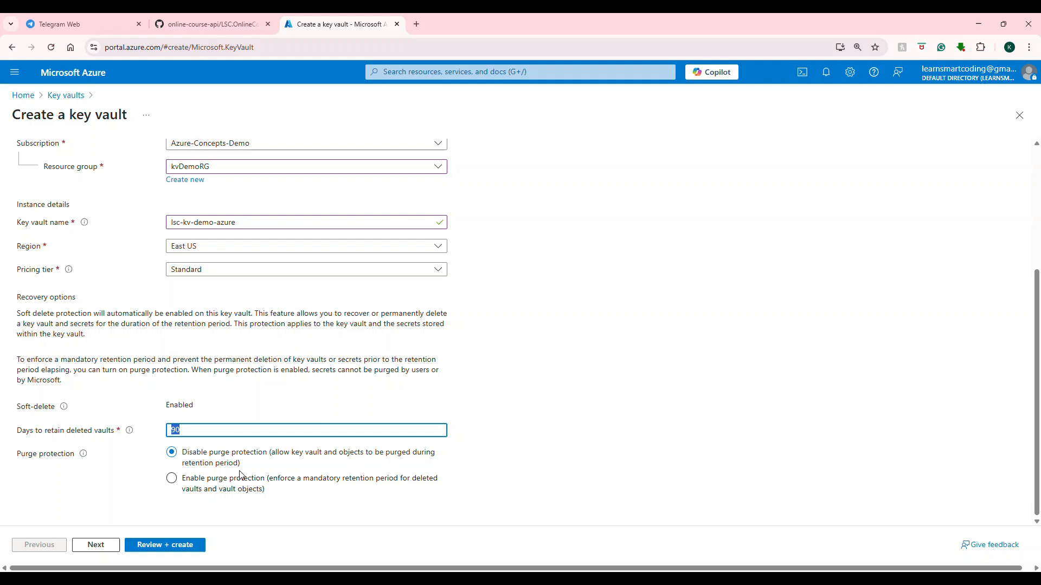
click(178, 480)
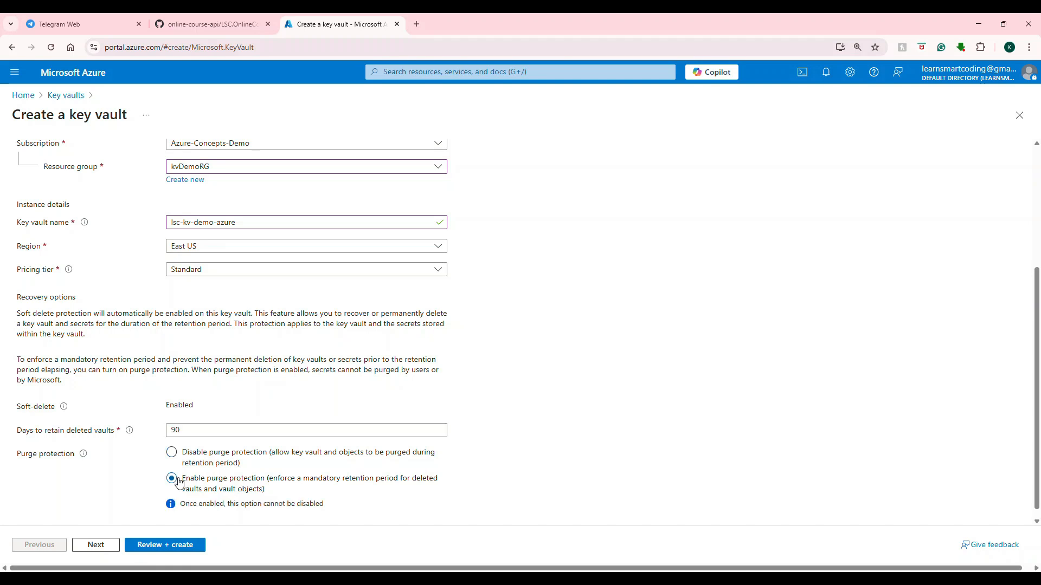
click(172, 453)
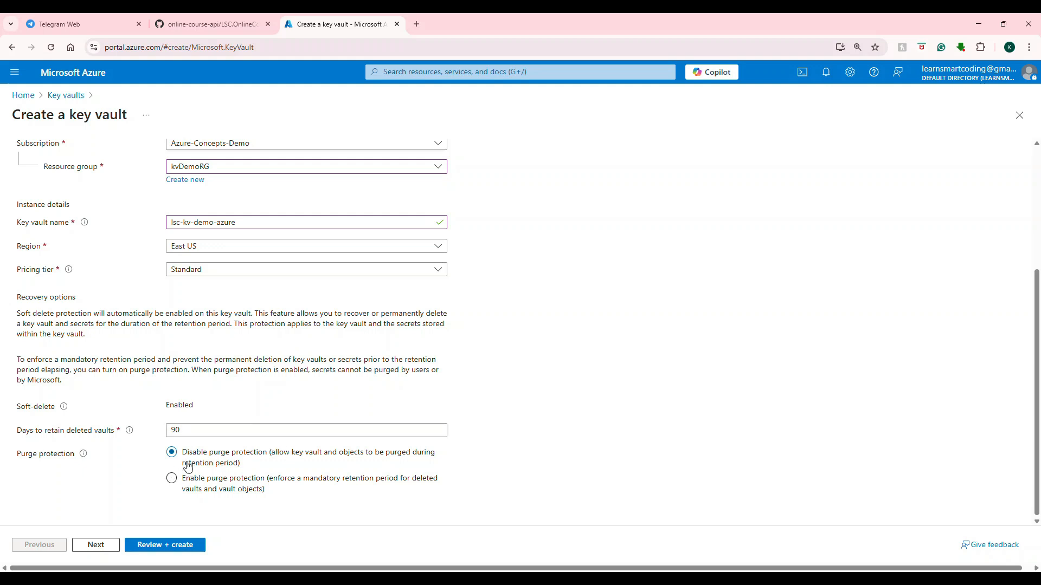
Continue to the key vault's access configuration and go through its resource access options.
click(96, 545)
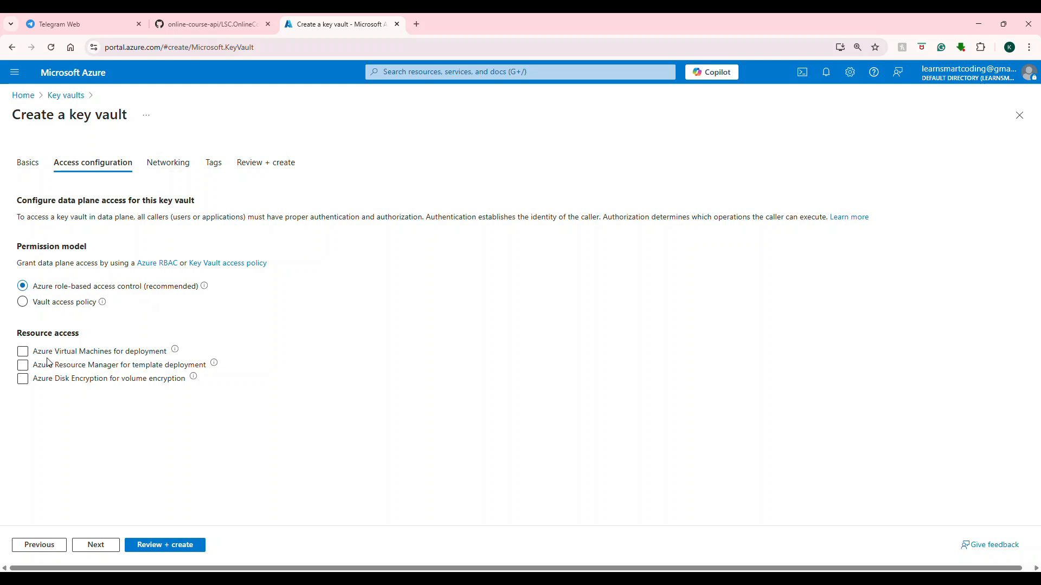
click(78, 367)
click(82, 365)
click(98, 369)
click(90, 382)
Continue to the networking settings and allow public access to the key vault from all networks.
click(95, 546)
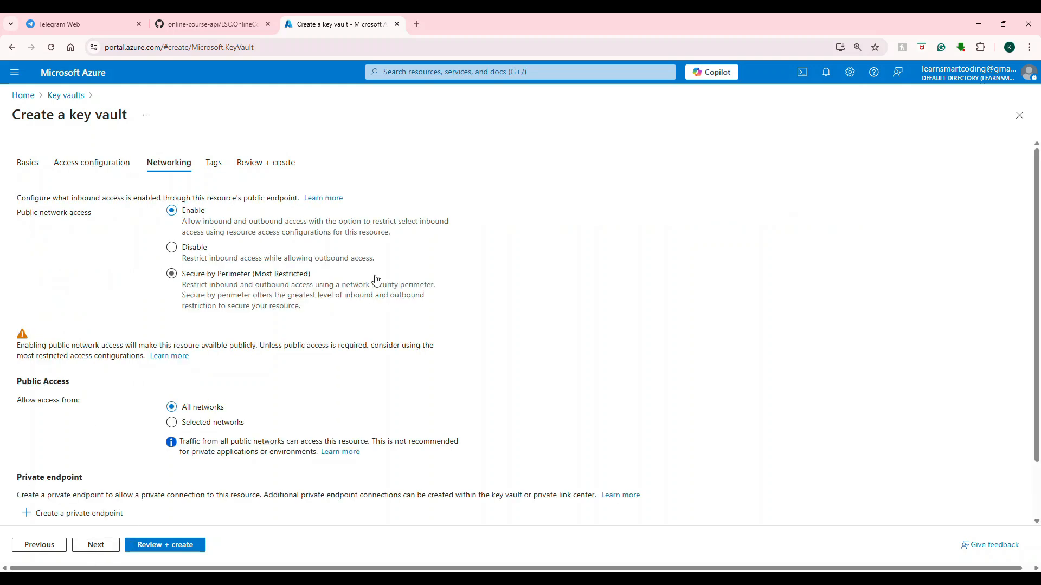
scroll(377, 279, down, 2)
scroll(378, 279, up, 2)
scroll(174, 228, down, 1)
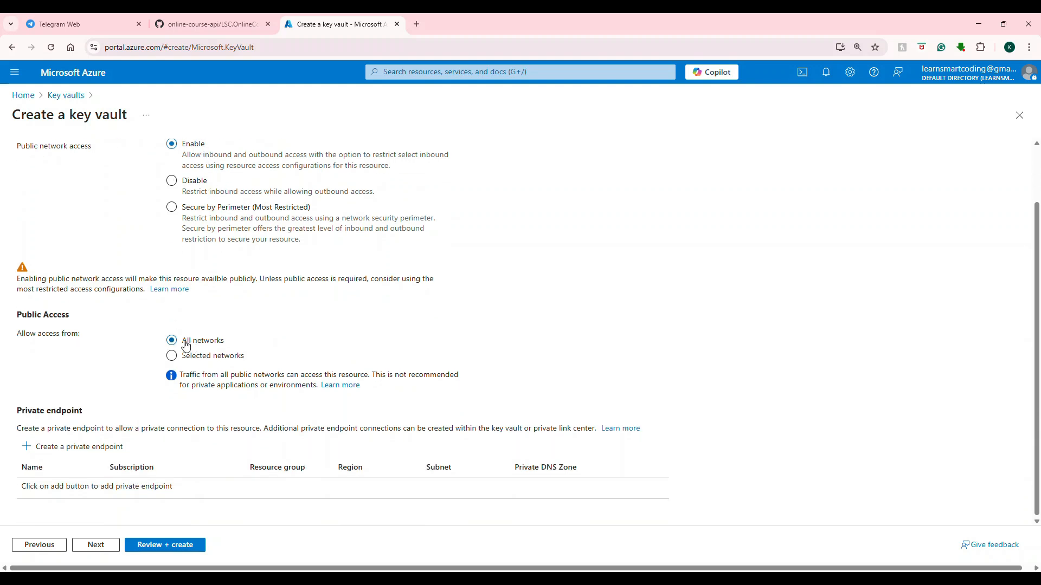
click(172, 356)
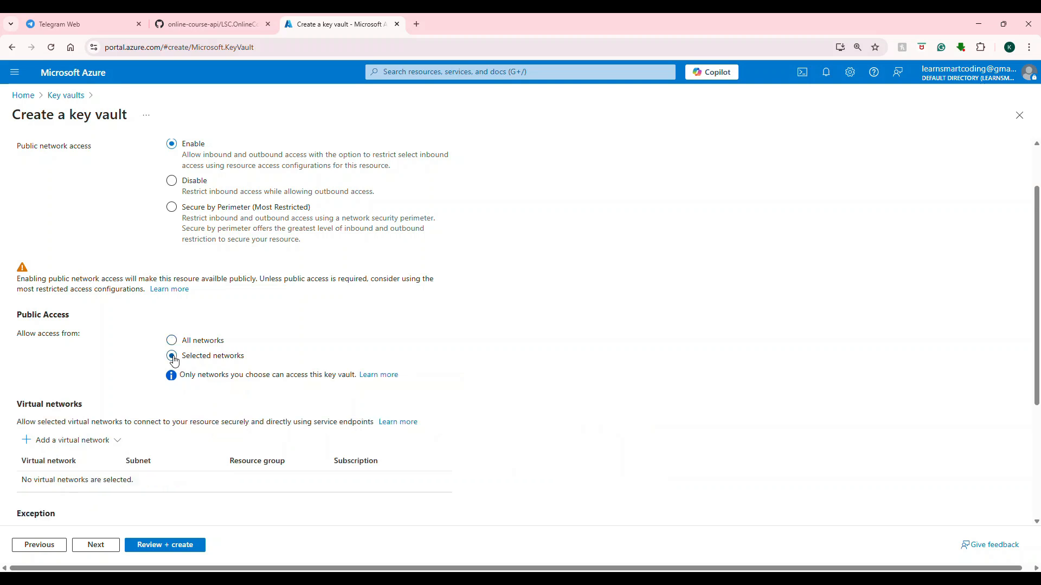
scroll(174, 362, down, 2)
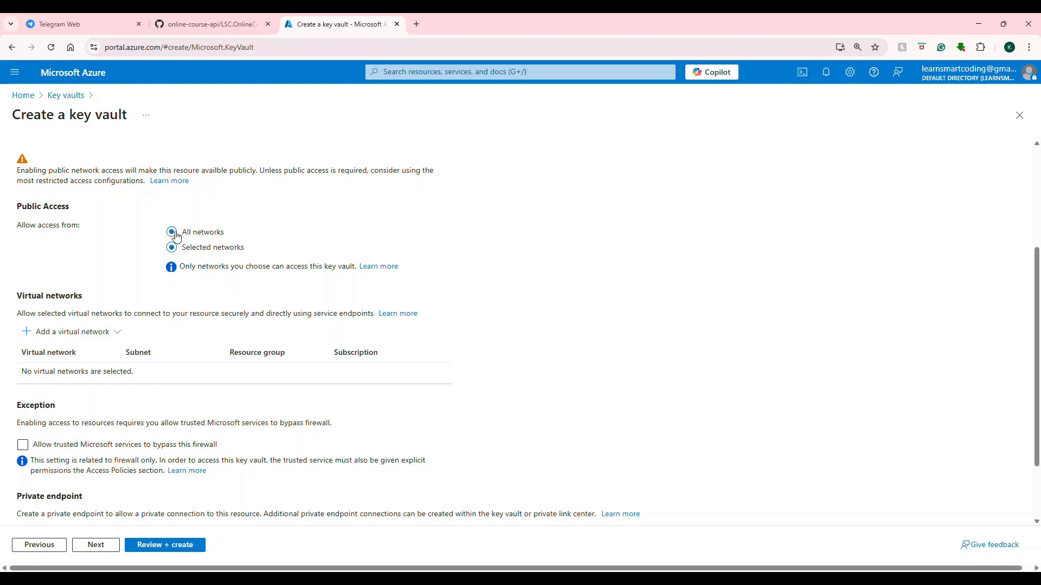
click(173, 232)
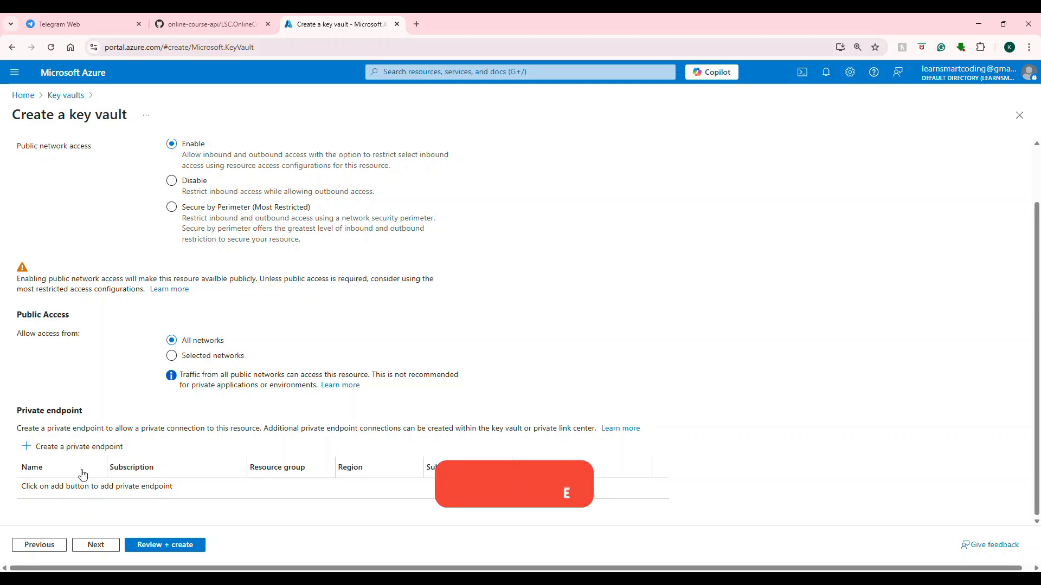
Continue to the key vault's tags and add a tag named ytdemo with the value lsc.
click(94, 545)
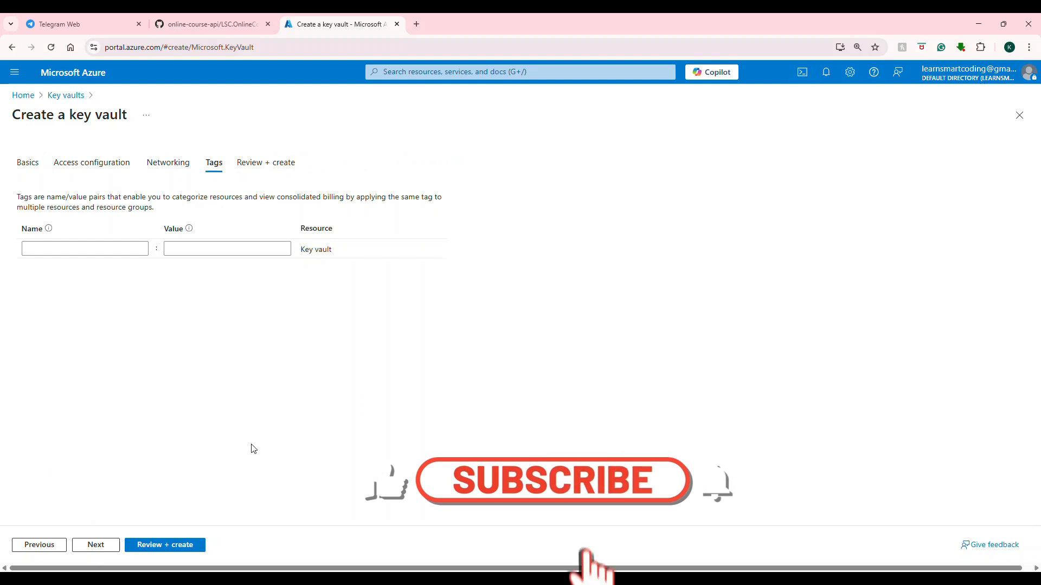
click(109, 249)
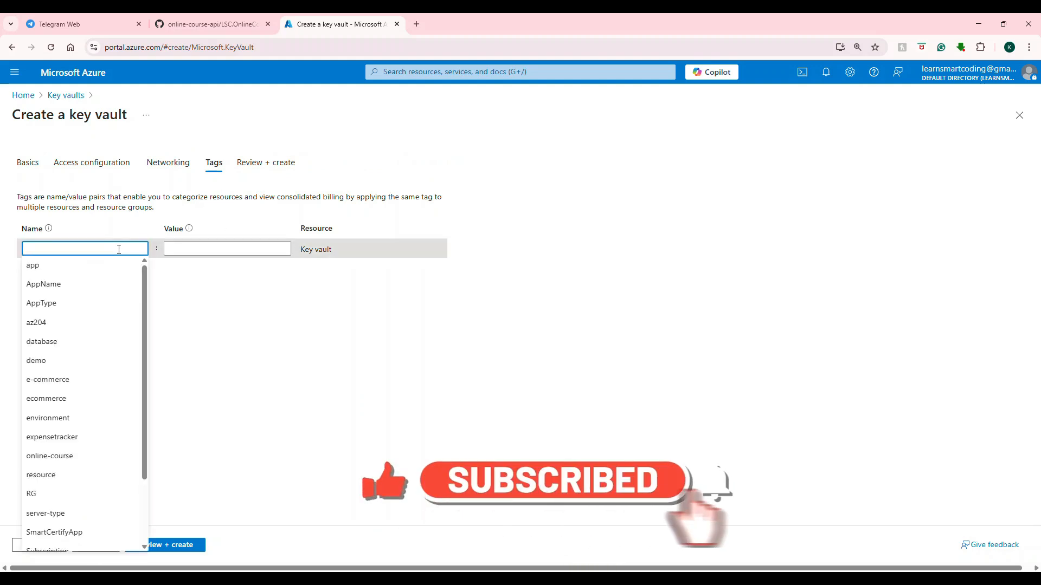
text(ytdemo)
click(287, 248)
text(ytchannel)
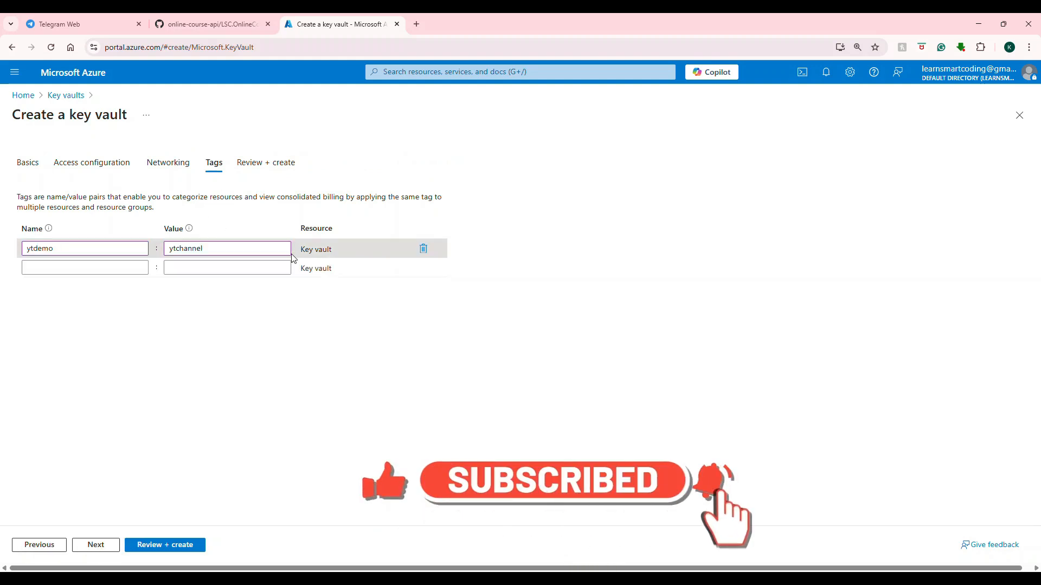
double_click(219, 250)
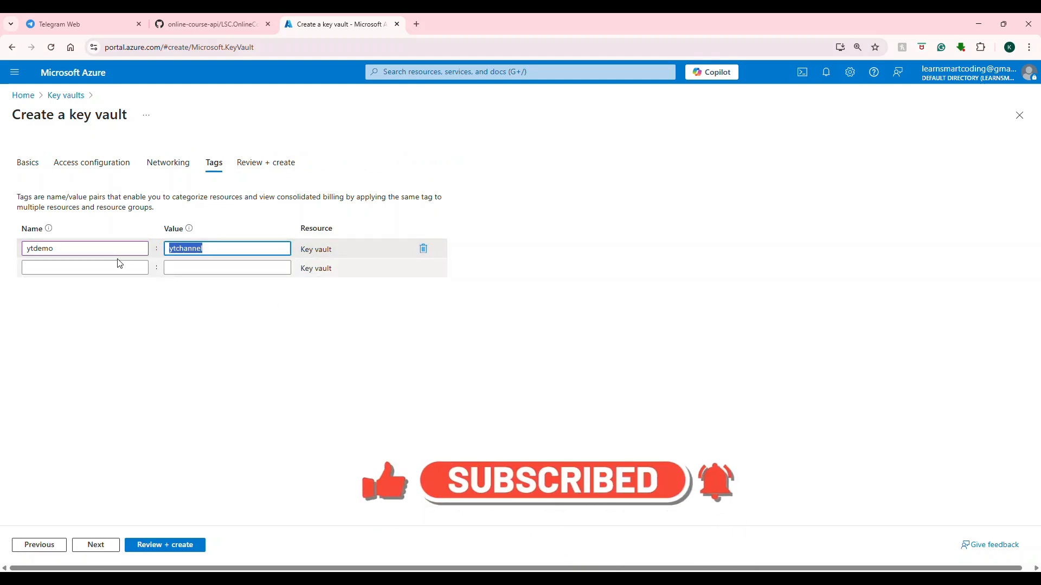
text(lsc)
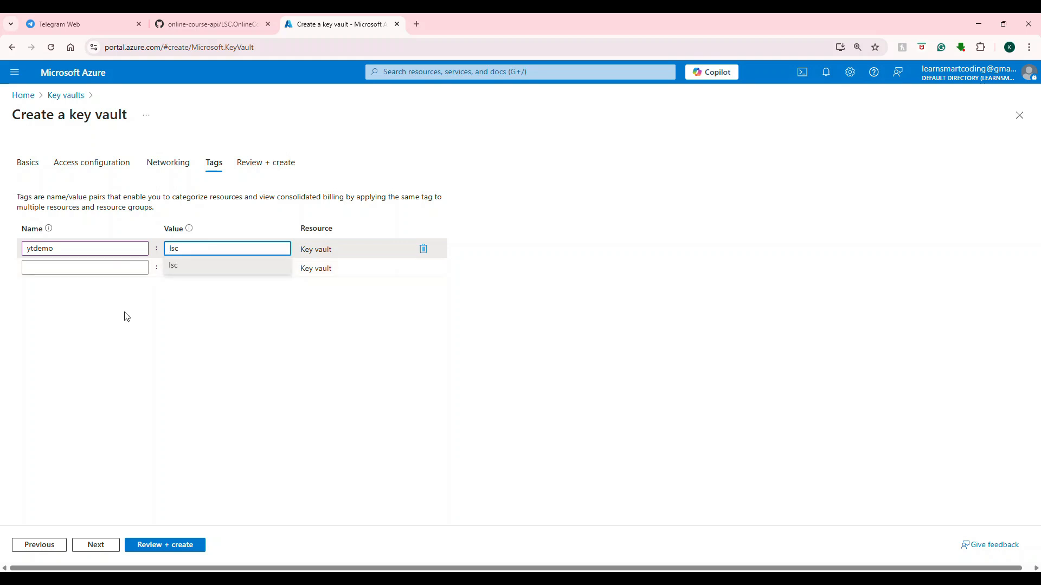
Review the key vault configuration, create the vault and open the deployed resource.
click(111, 546)
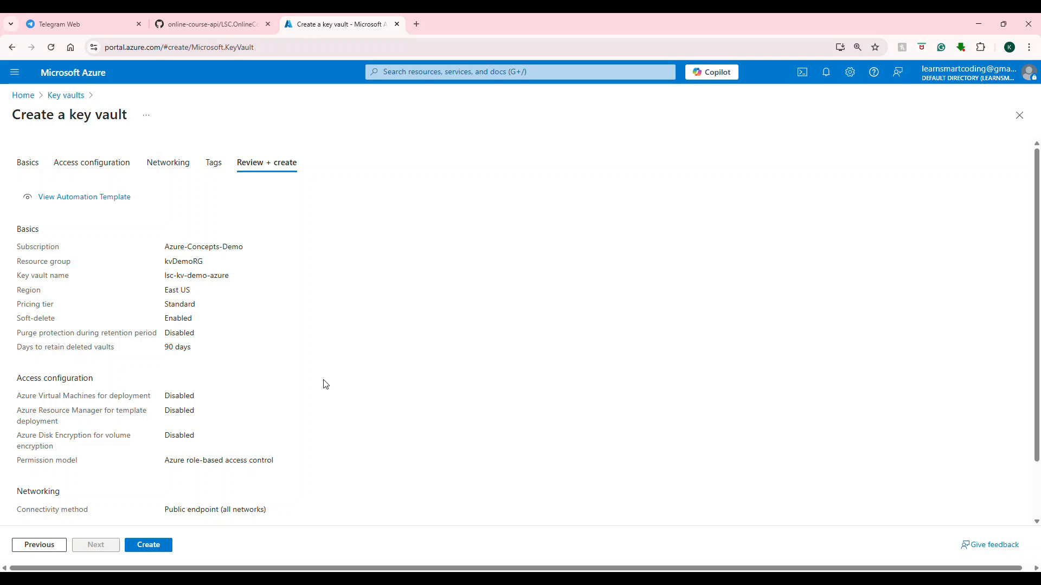
scroll(300, 391, down, 1)
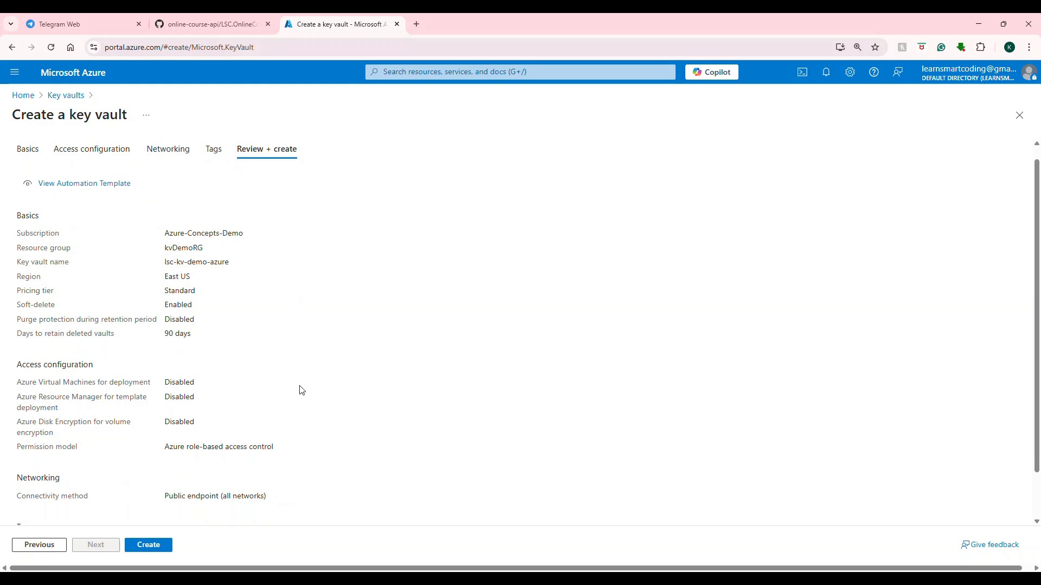
click(144, 546)
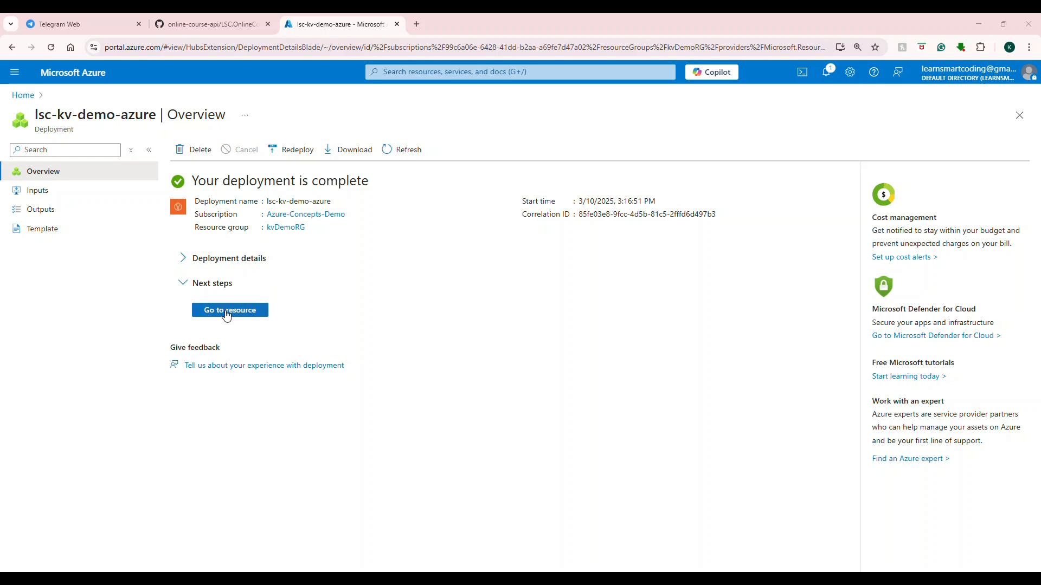
click(232, 315)
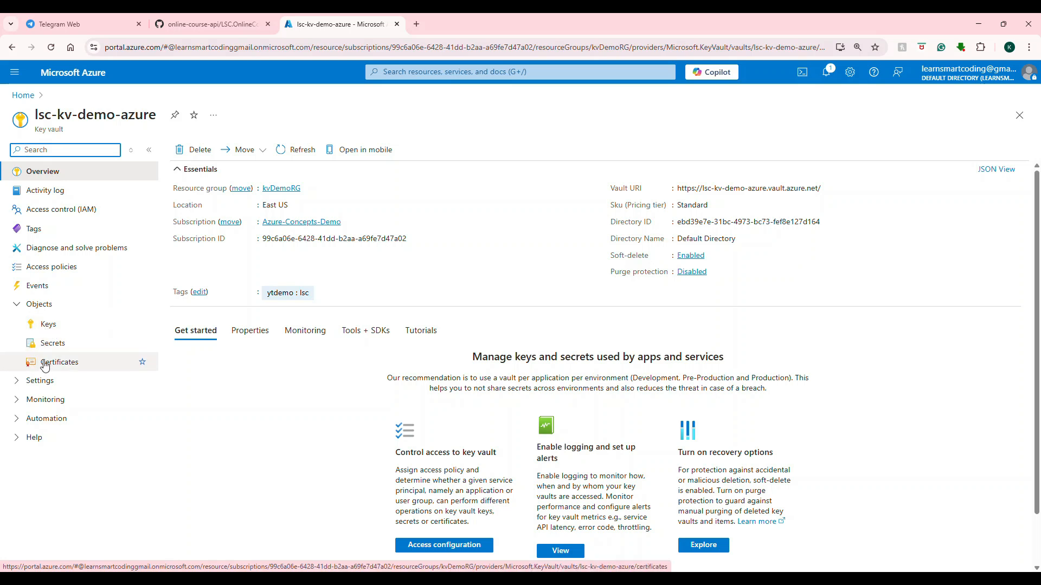
Generate an enabled 2048-bit RSA key named storage-account-encryption in the key vault.
click(49, 324)
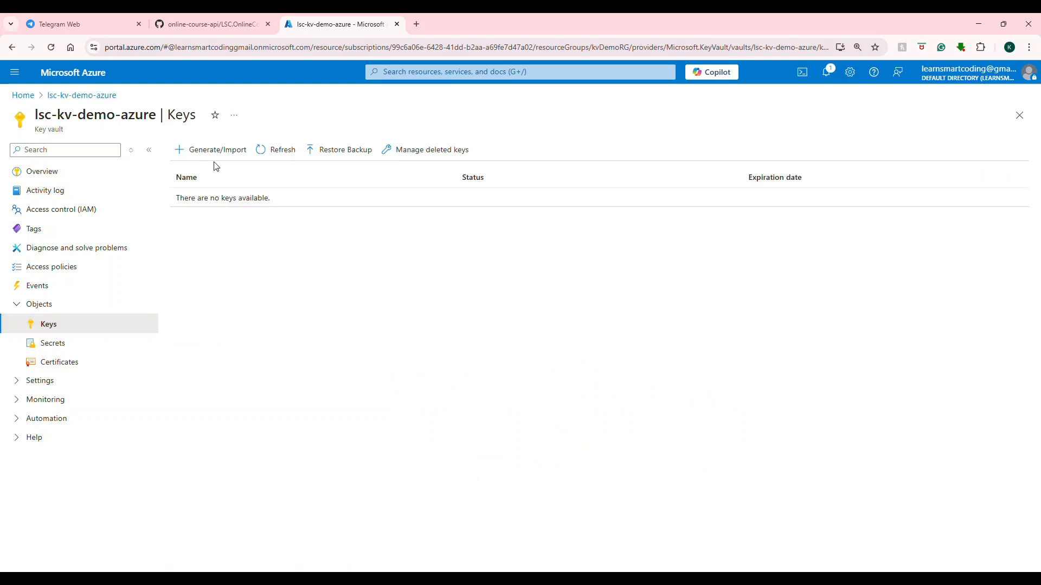
click(221, 155)
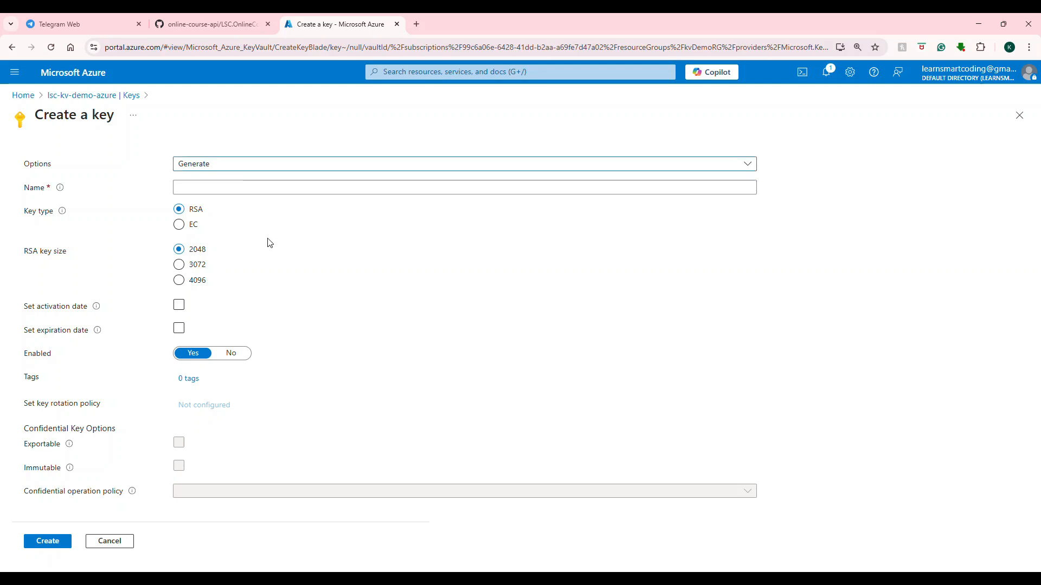
click(267, 167)
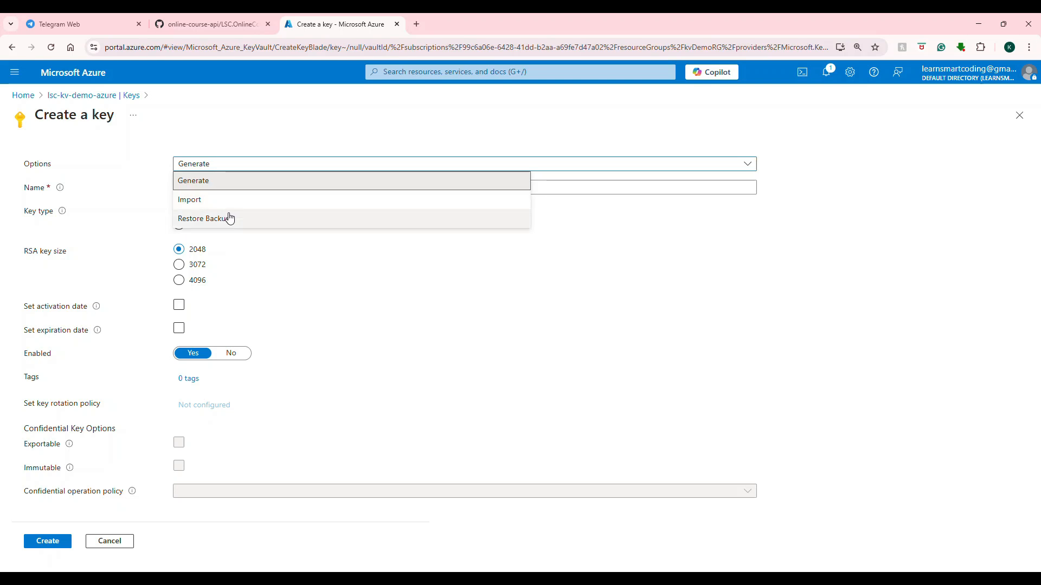
click(254, 180)
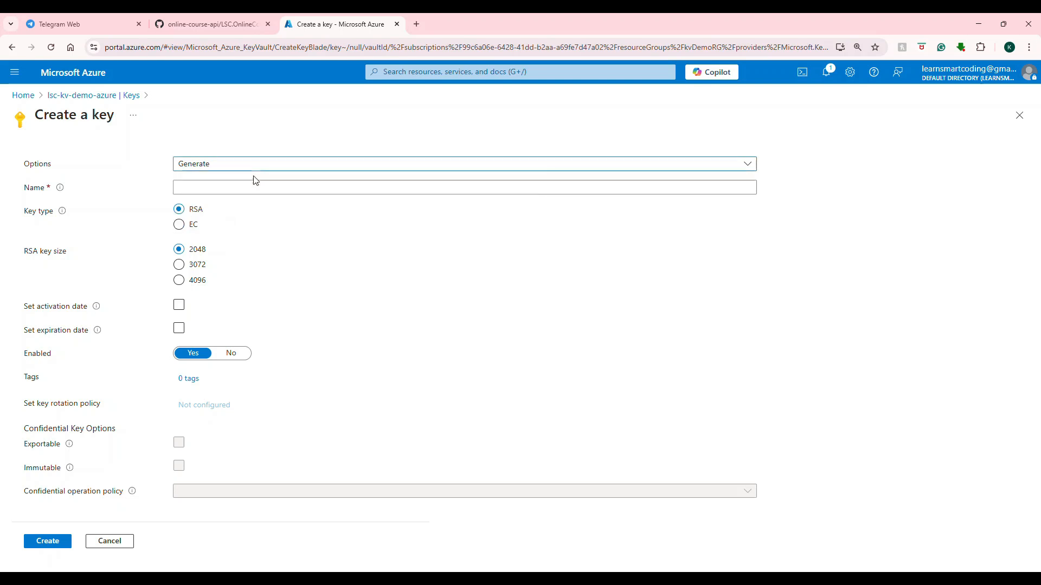
click(241, 188)
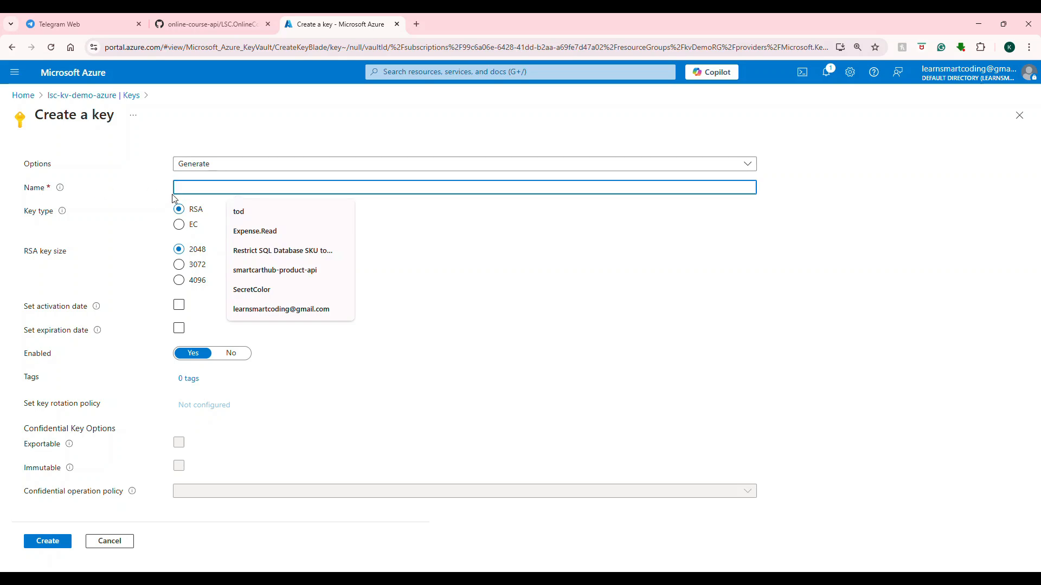
text(storage-account-encryption)
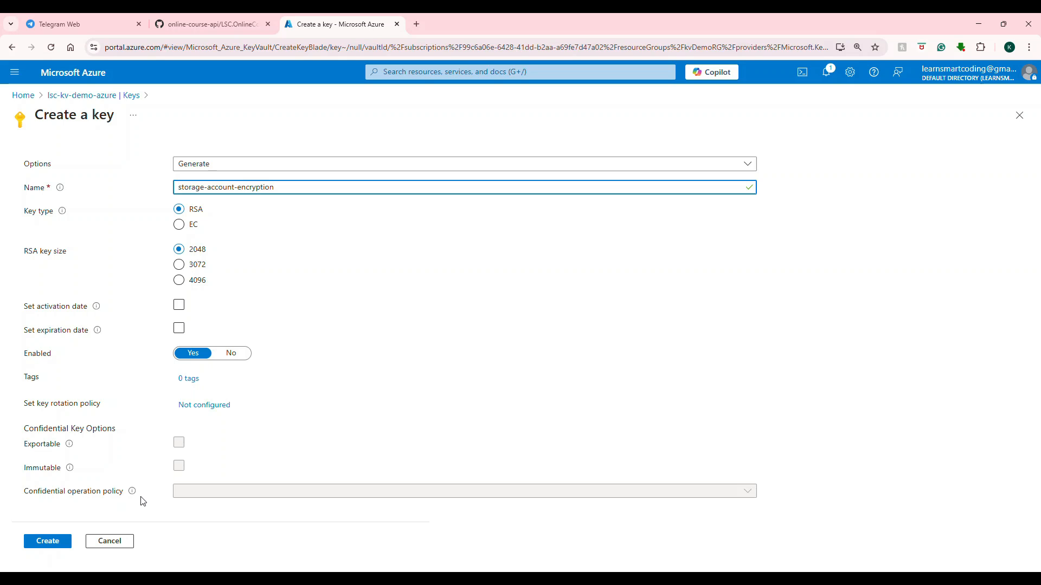
click(63, 546)
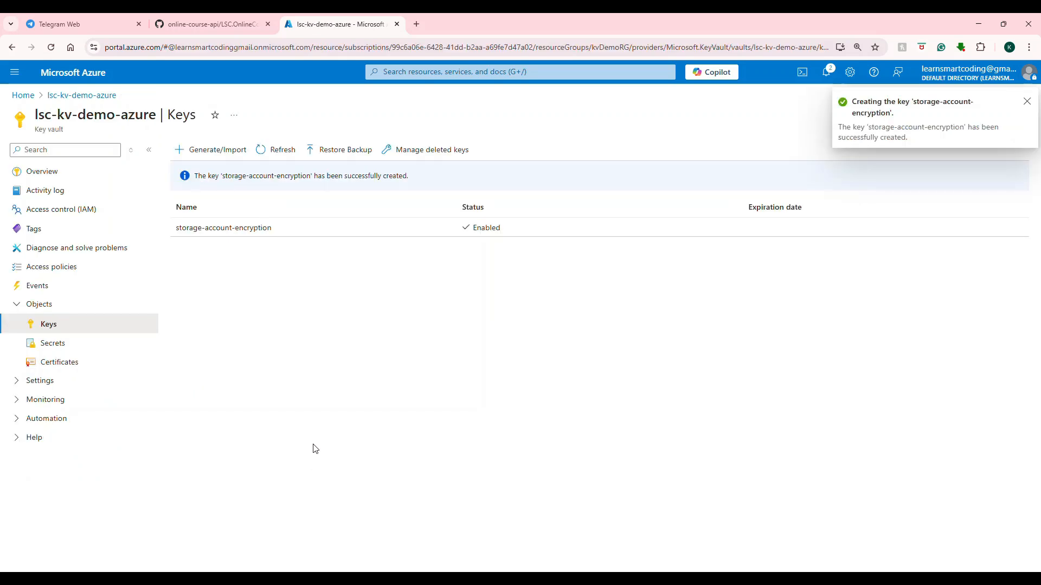
Open the current version of the storage-account-encryption key and download its public key as a PEM file.
click(256, 230)
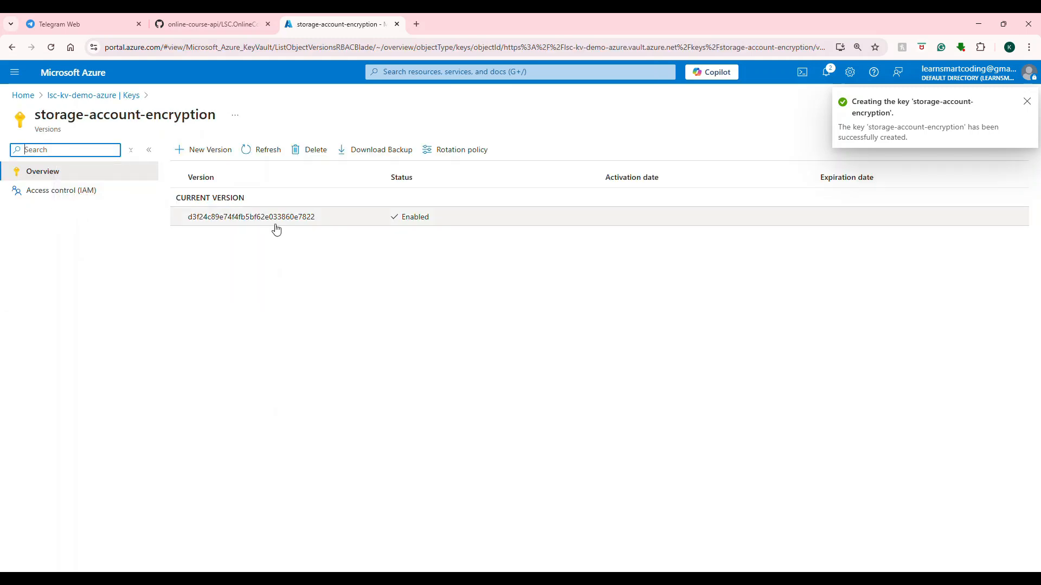
click(277, 223)
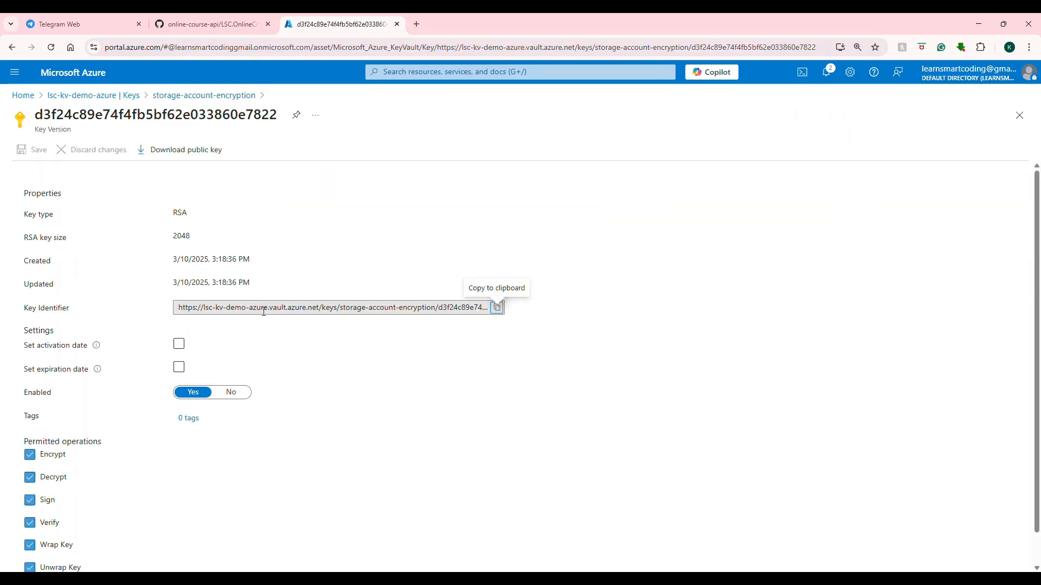
scroll(182, 169, down, 1)
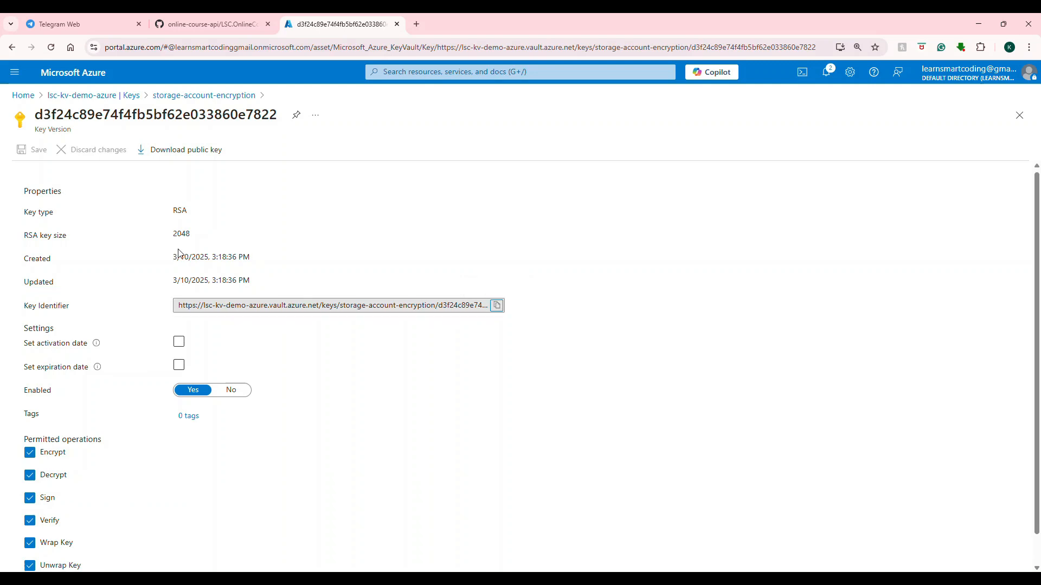
click(190, 152)
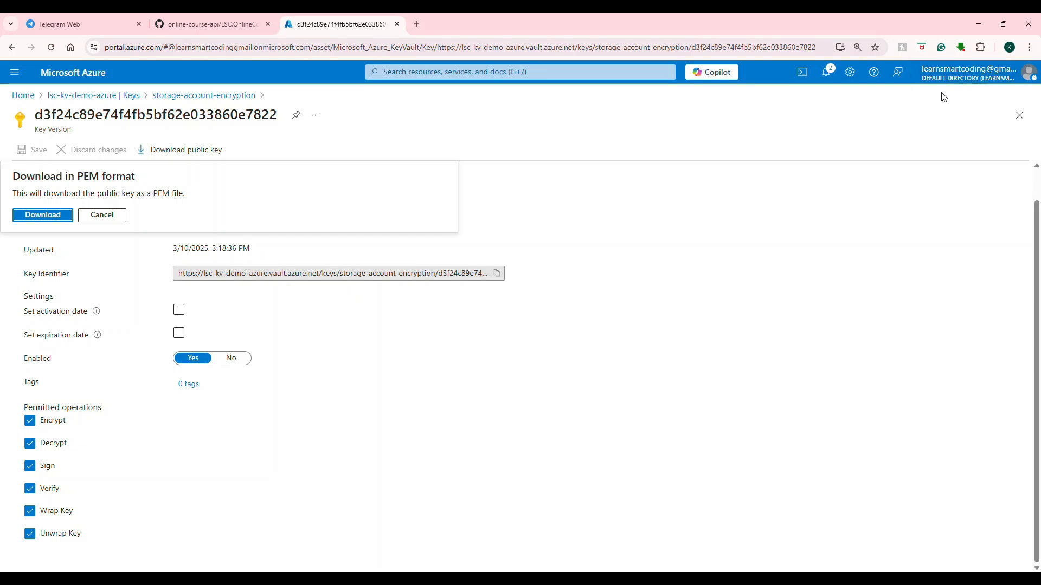
click(61, 218)
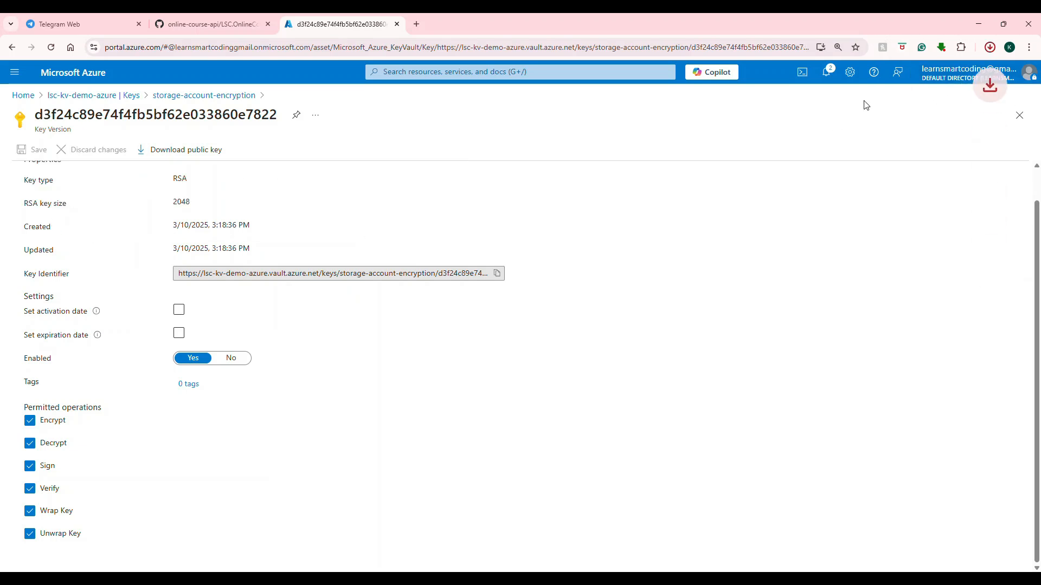
Open the downloaded PEM file in Notepad, examine the public key text and return to the browser.
click(889, 87)
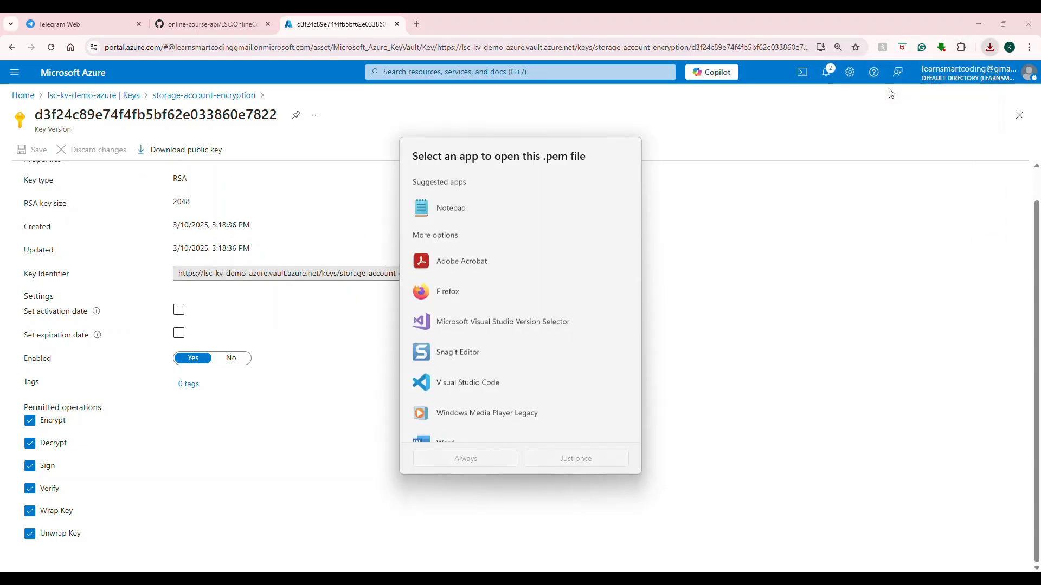
double_click(477, 221)
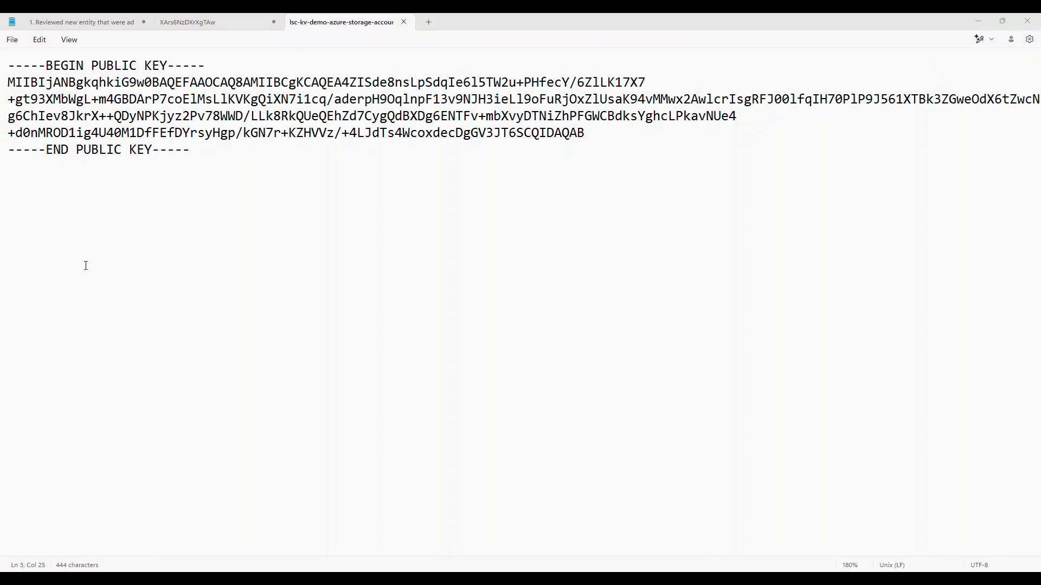
drag(585, 133, 7, 82)
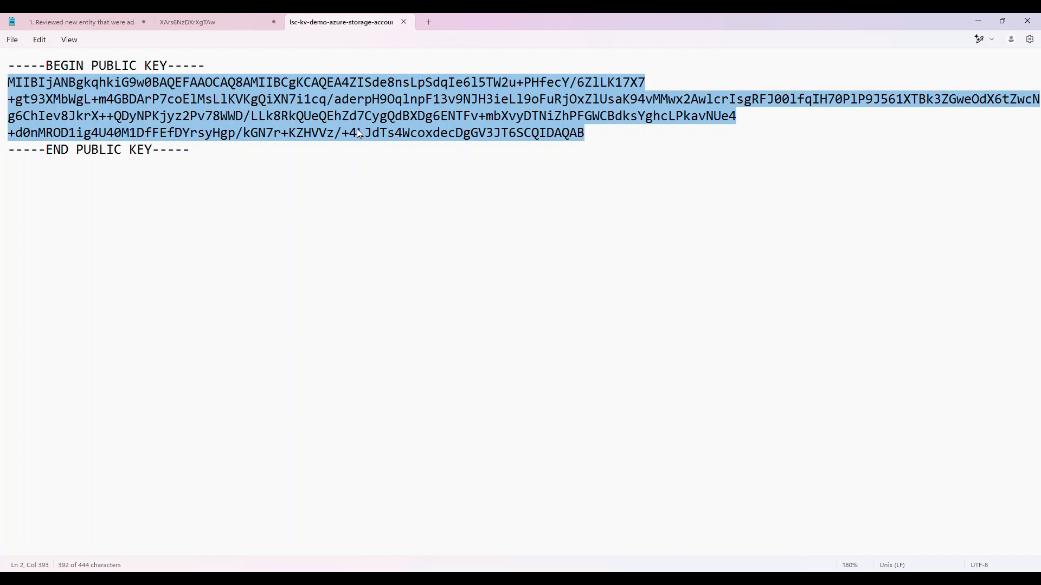
click(970, 25)
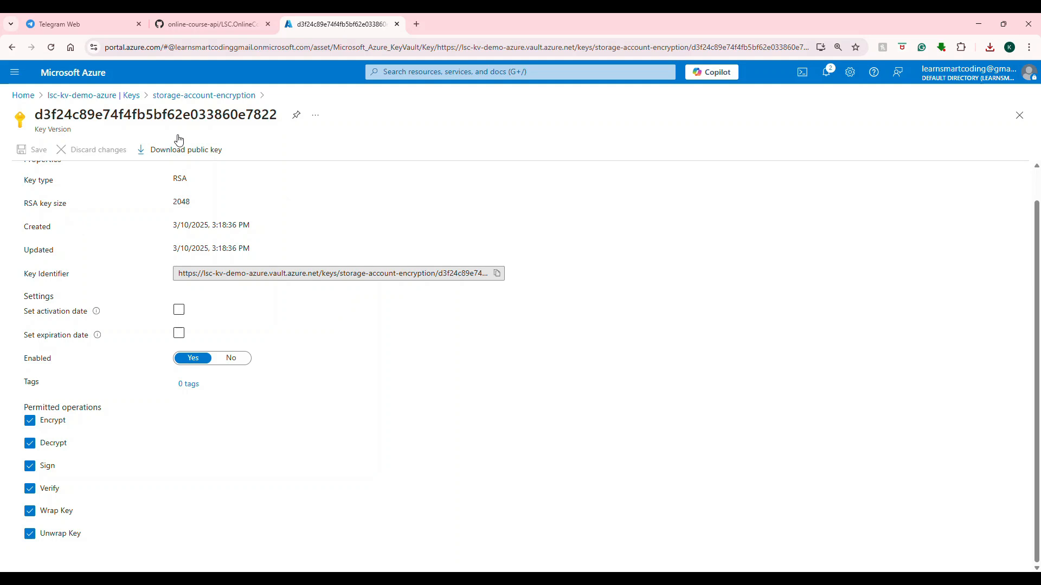
Look over the new version options of the storage-account-encryption key and the vault's deleted keys.
click(120, 96)
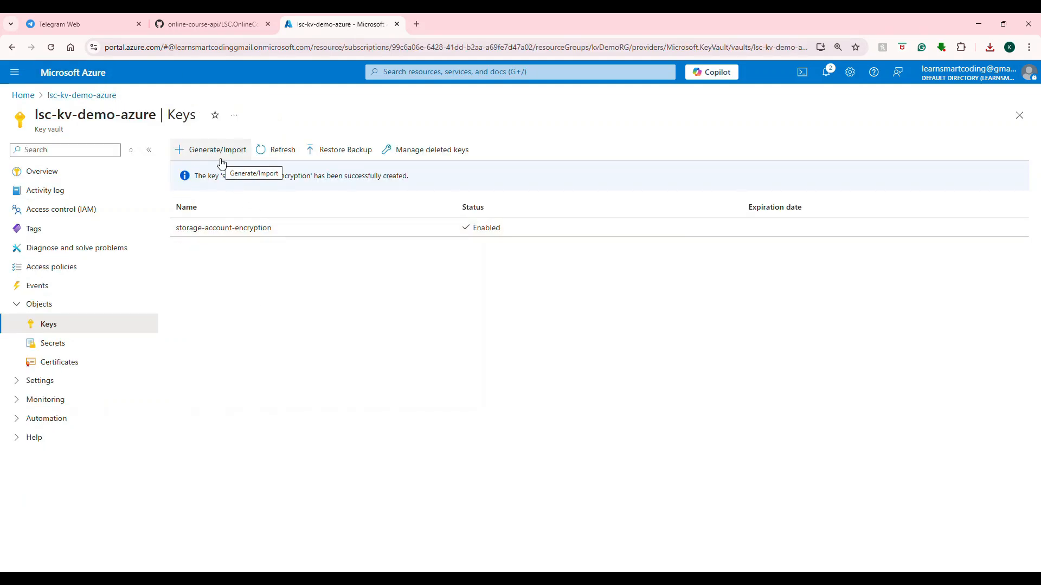
click(220, 227)
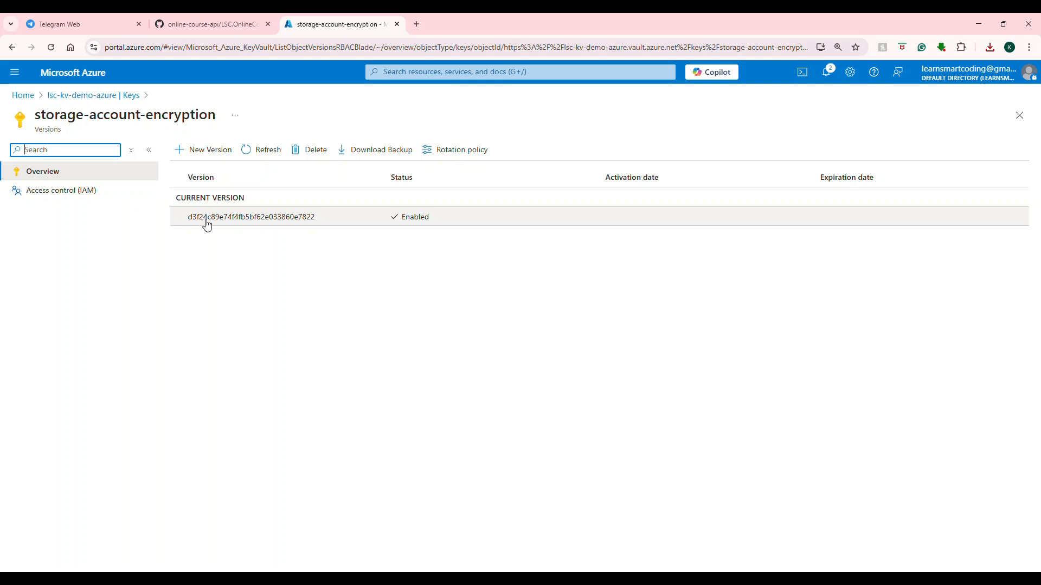
click(206, 150)
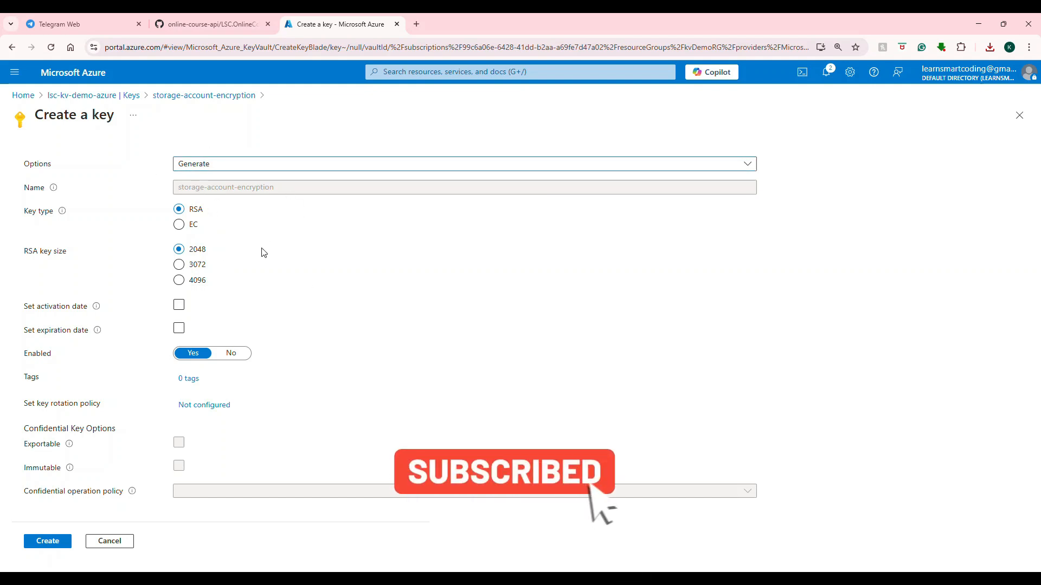
click(121, 106)
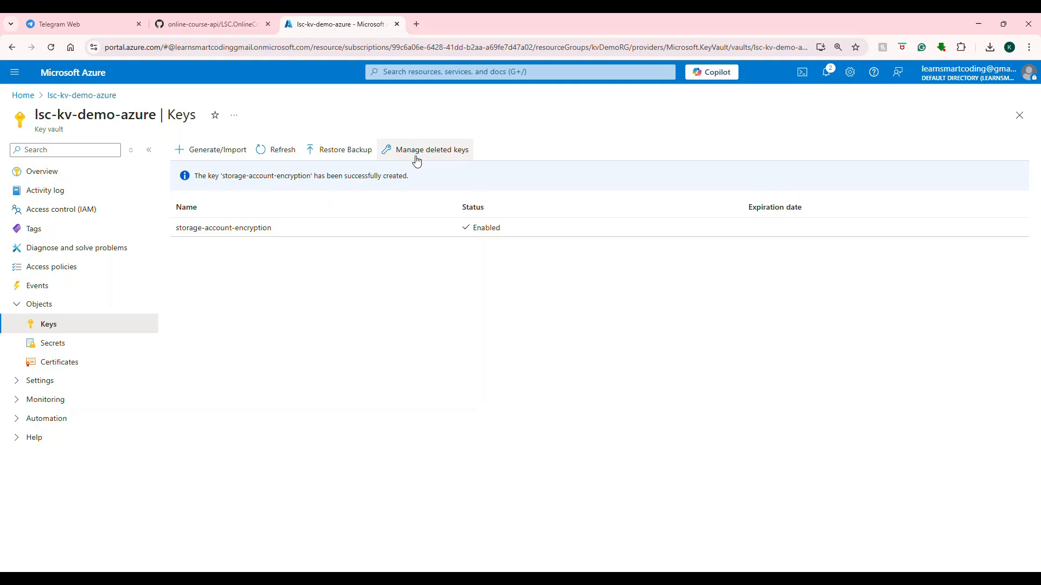
click(451, 154)
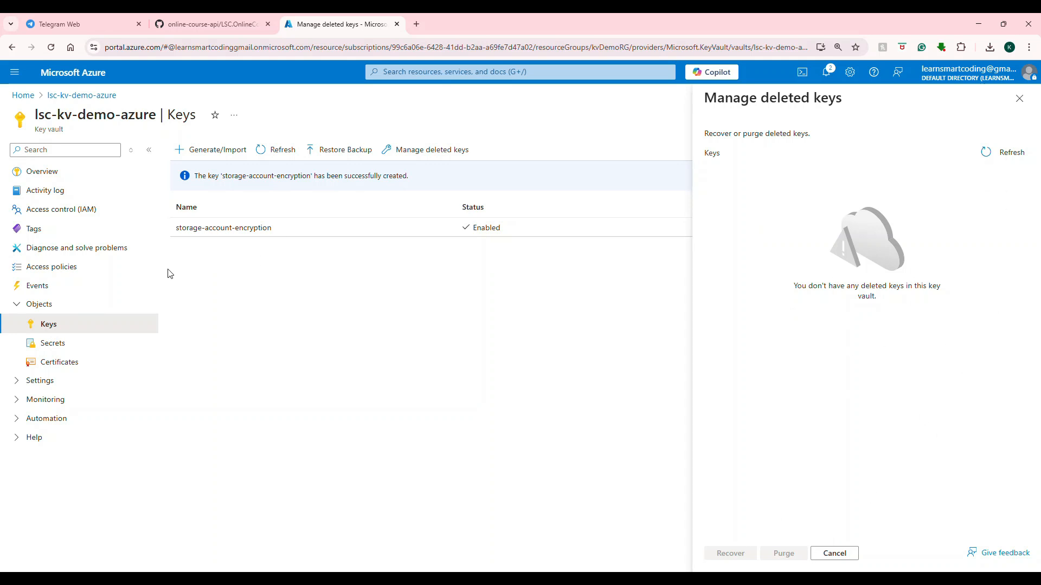
Delete the storage-account-encryption key from the key vault and confirm the deletion.
click(253, 230)
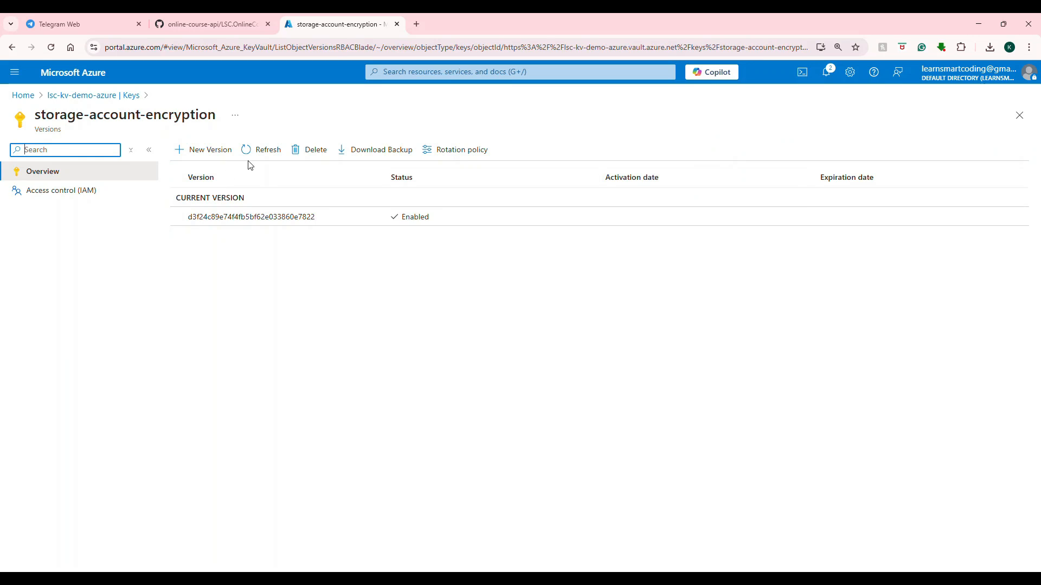
click(306, 150)
click(195, 225)
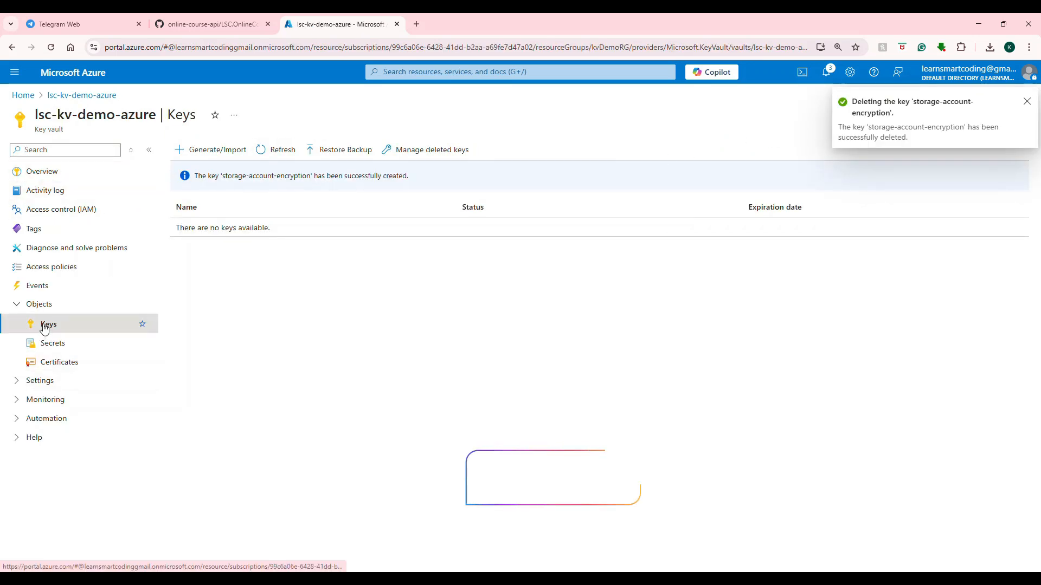
Recover the storage-account-encryption key from the vault's deleted keys and refresh the key list.
click(425, 149)
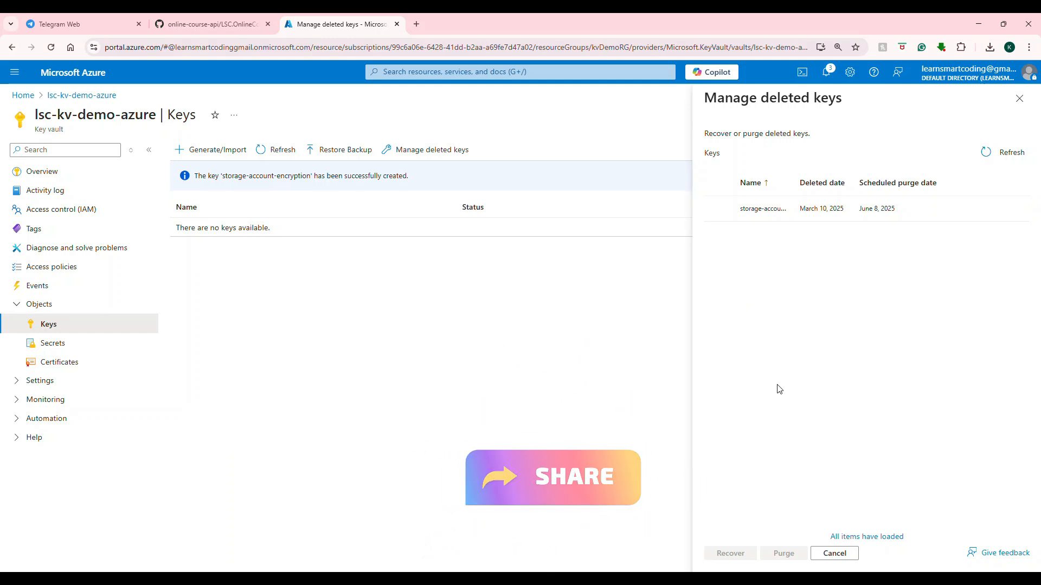
click(720, 210)
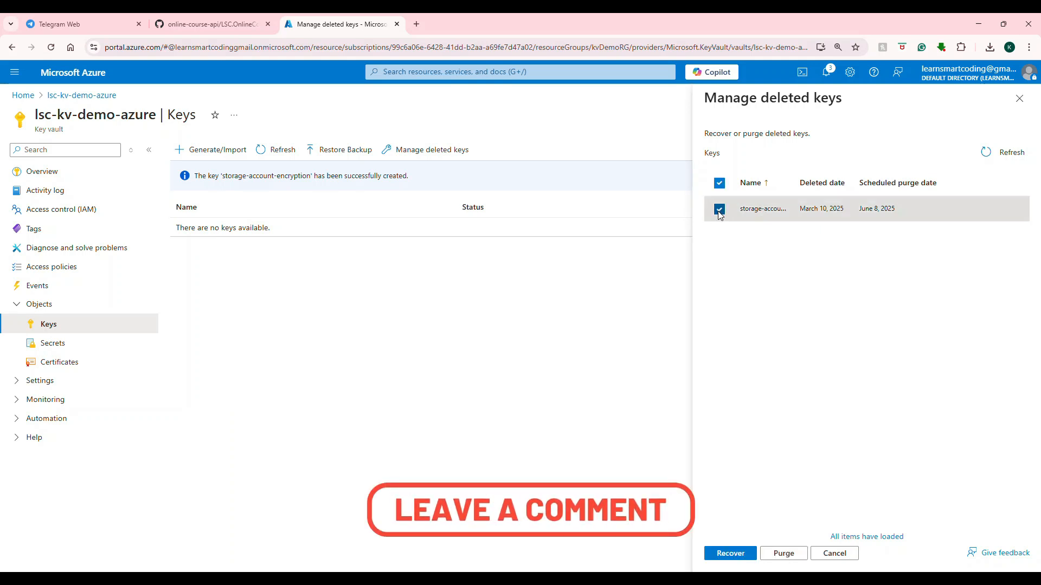
click(730, 554)
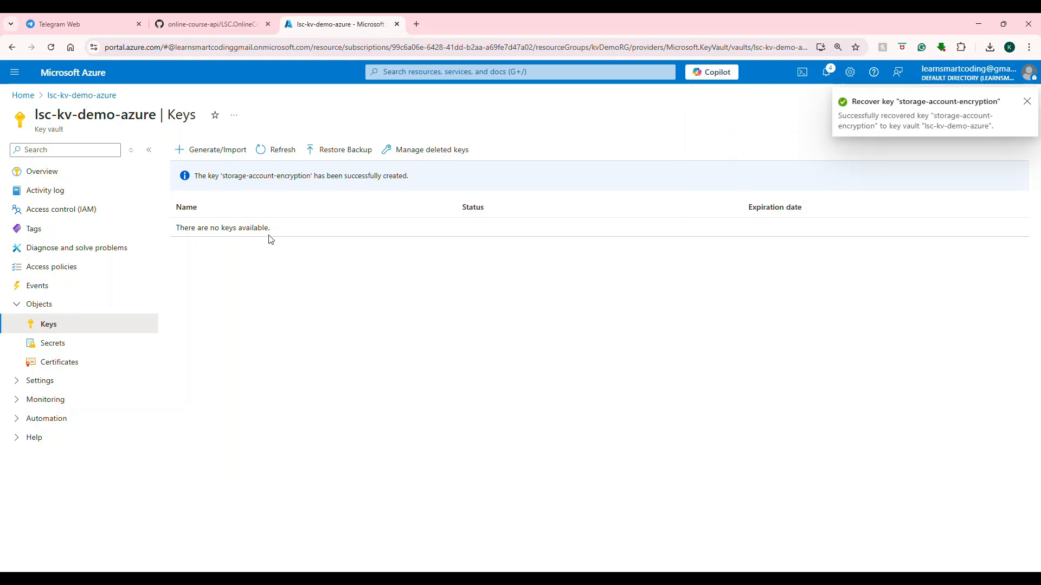
click(279, 150)
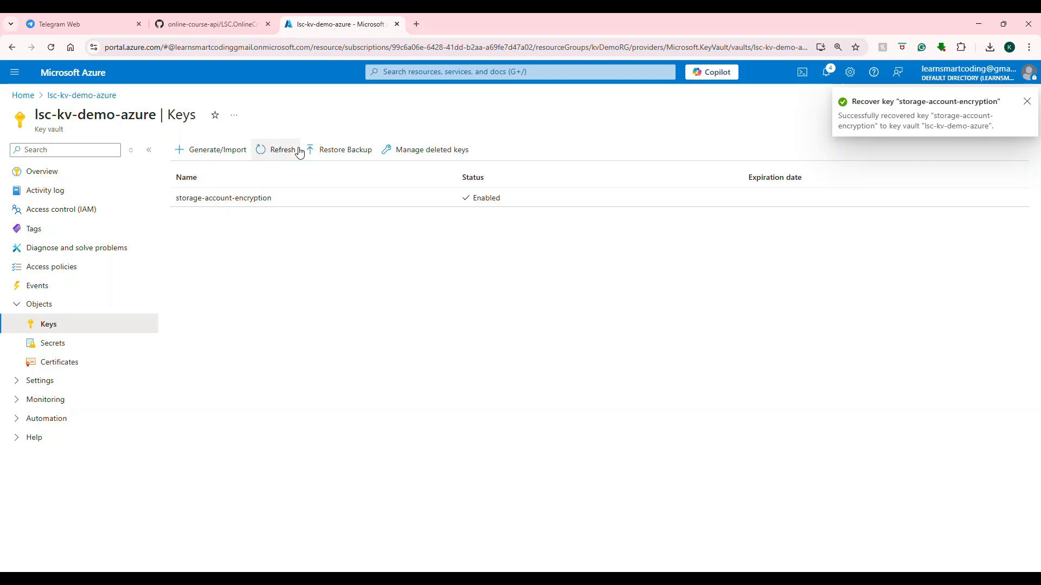
Delete the storage-account-encryption key from the key vault again and confirm the deletion.
click(257, 204)
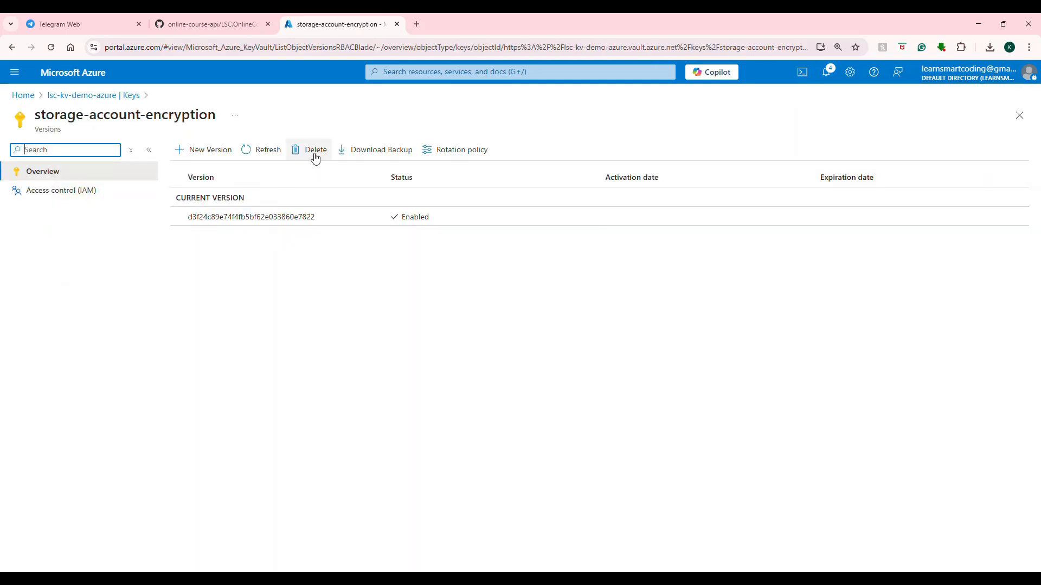
click(314, 157)
click(203, 226)
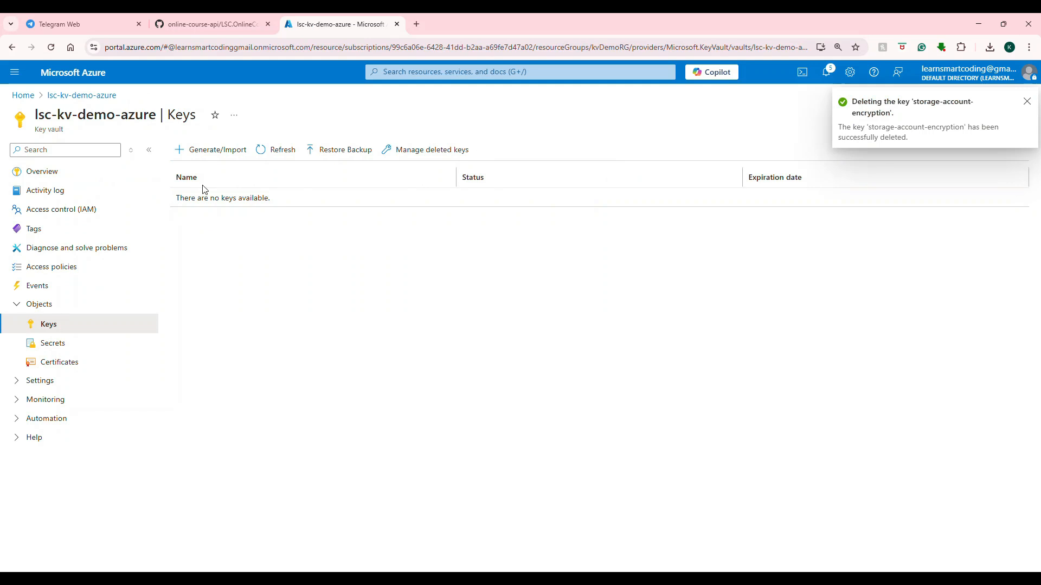
Permanently purge the deleted storage-account-encryption key, confirm it, and check the vault's deleted keys again.
click(401, 152)
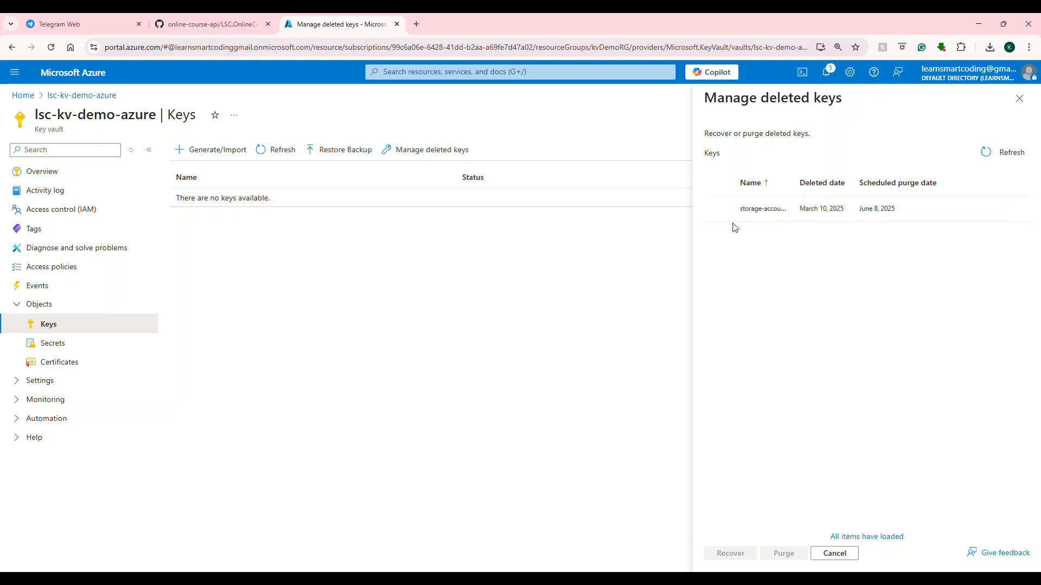
click(720, 209)
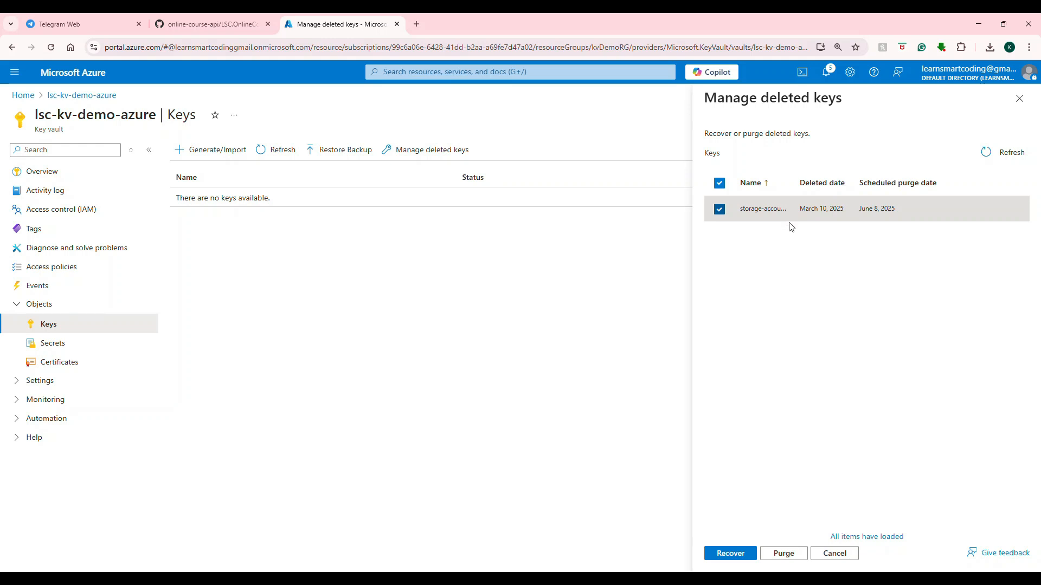
click(777, 555)
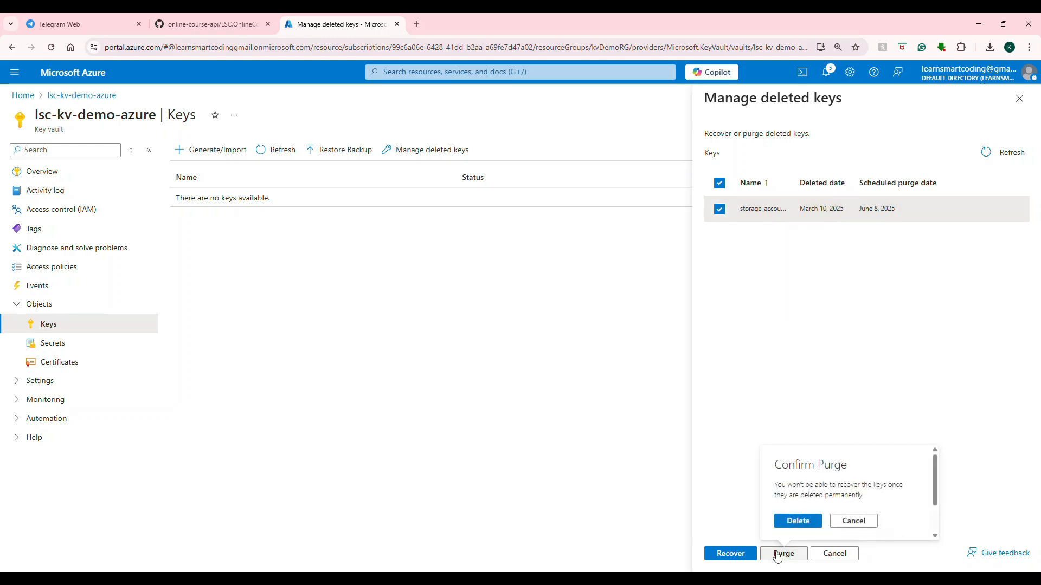
click(792, 523)
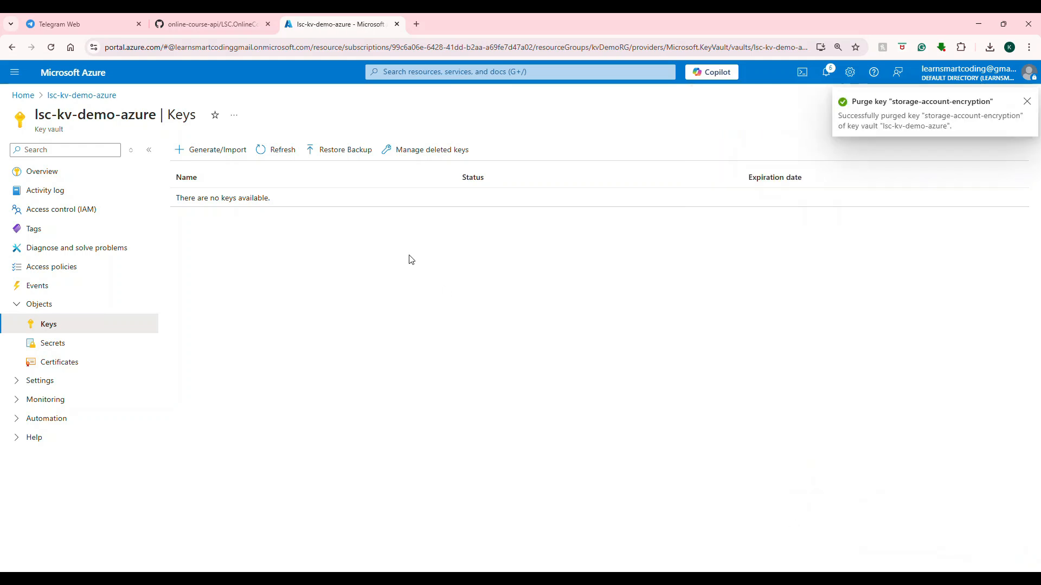
click(388, 153)
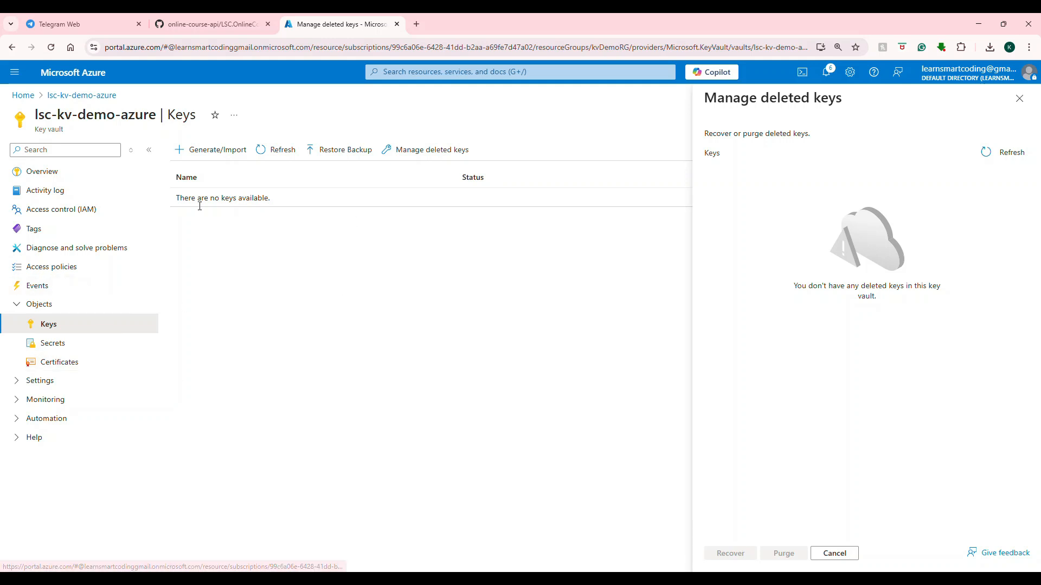
Generate a 2048-bit RSA key named storage-key-encryption in the key vault.
click(217, 157)
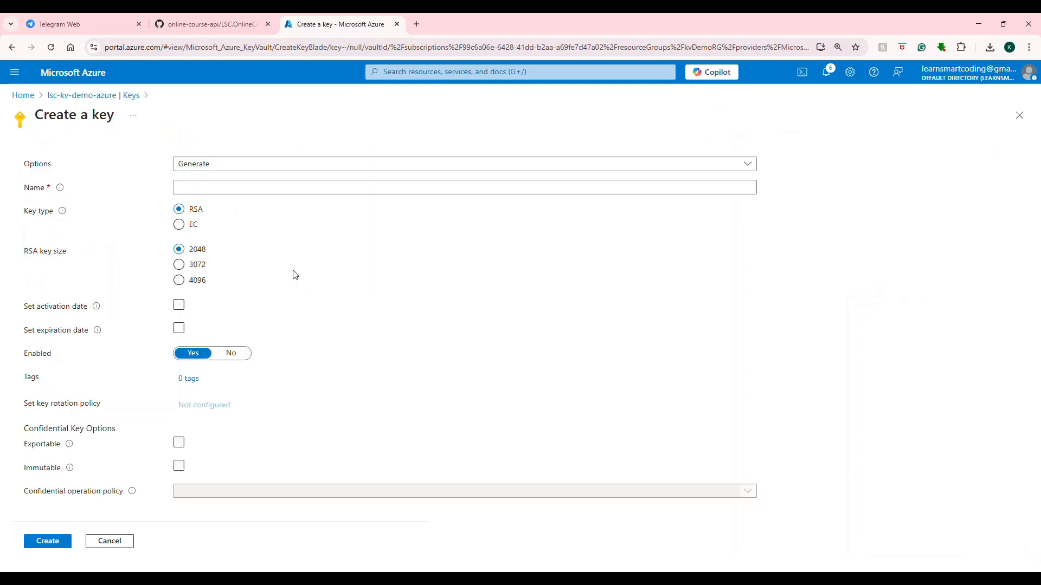
click(270, 189)
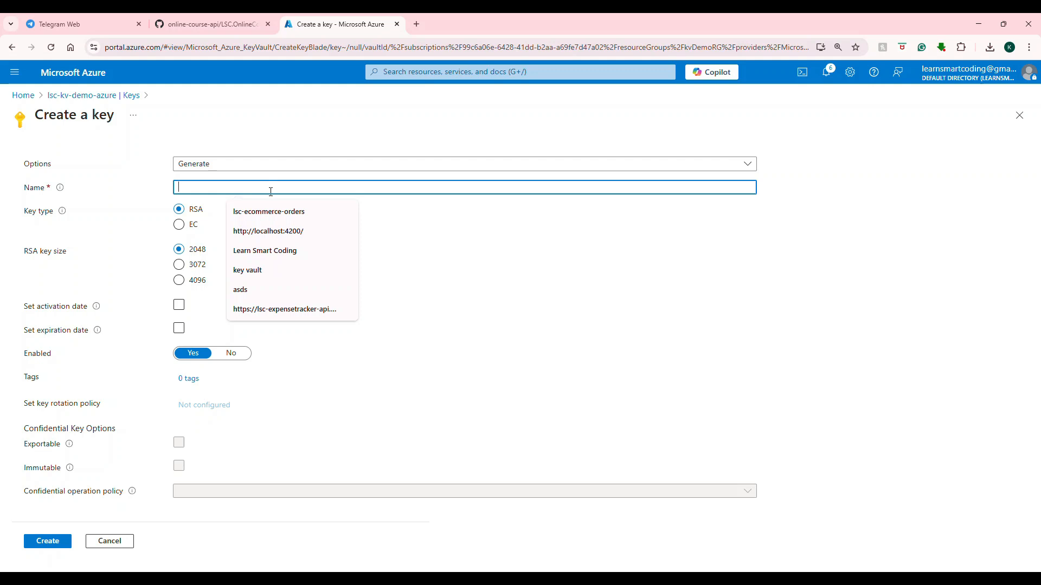
text(storage-key-encryption)
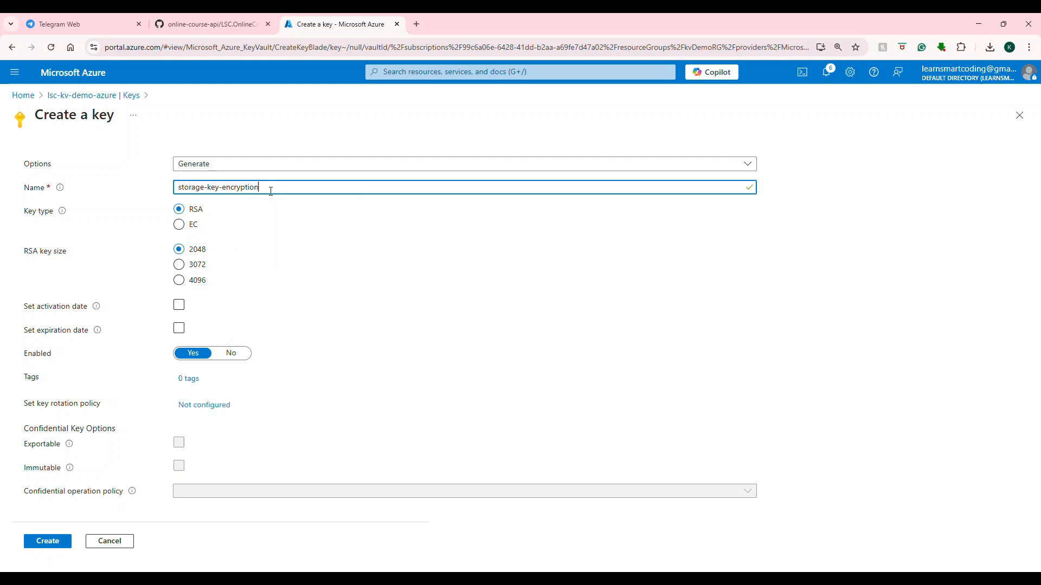
click(45, 544)
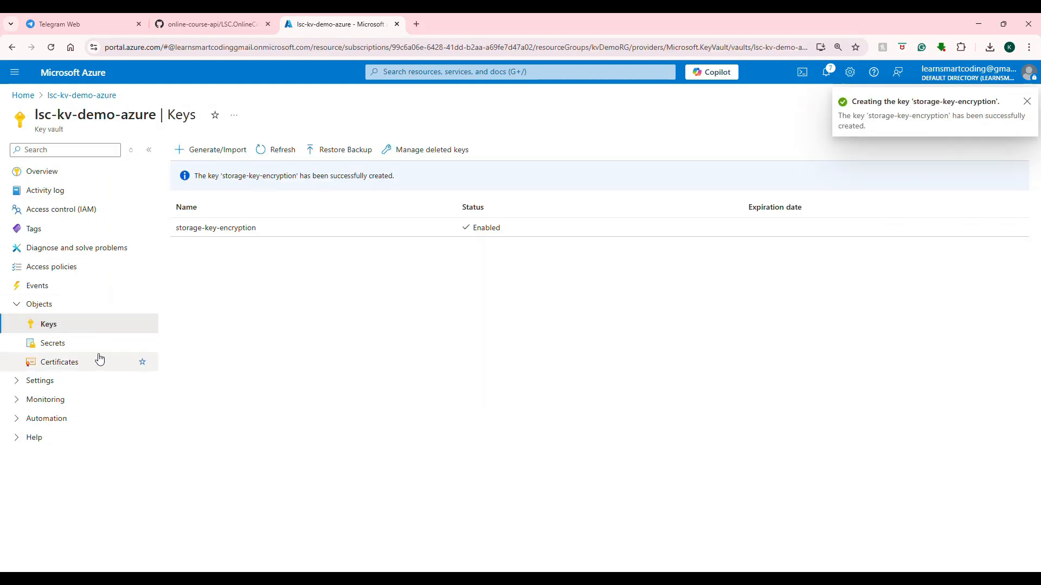
Start a new manual secret in the key vault and name it DatabaseConnectionString.
click(70, 349)
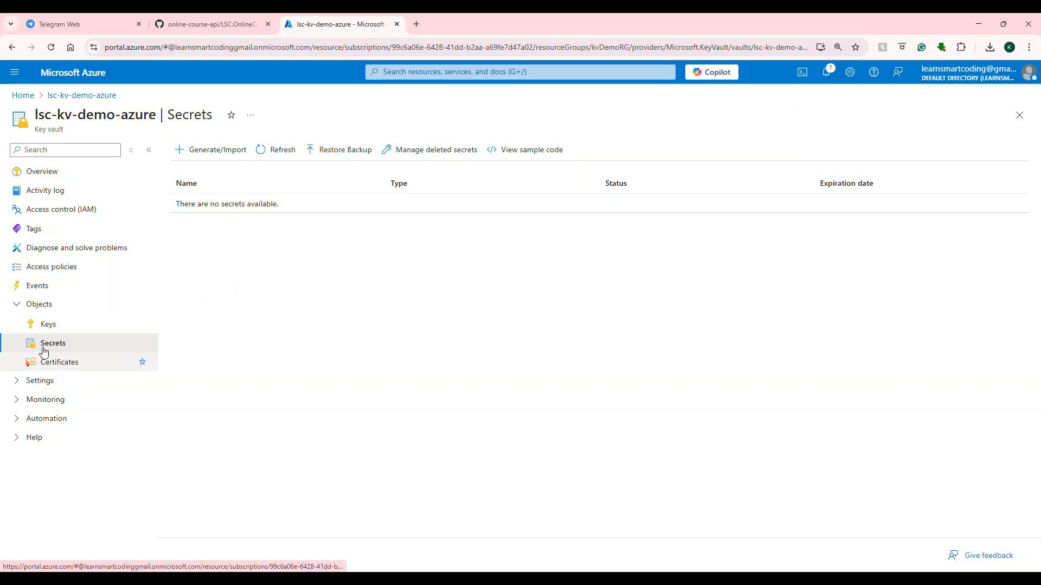
click(214, 157)
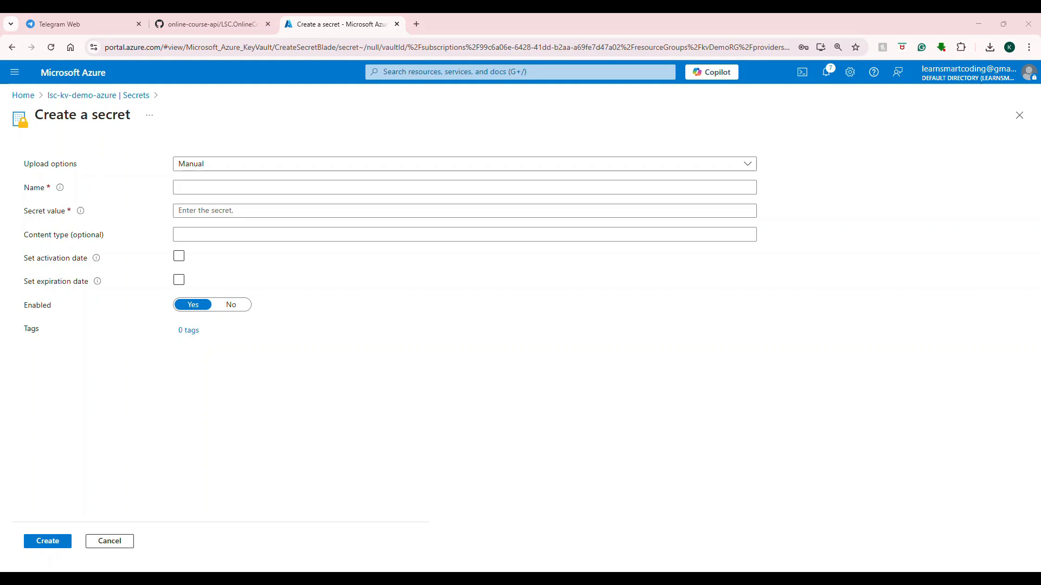
click(204, 185)
key(ctrl+v)
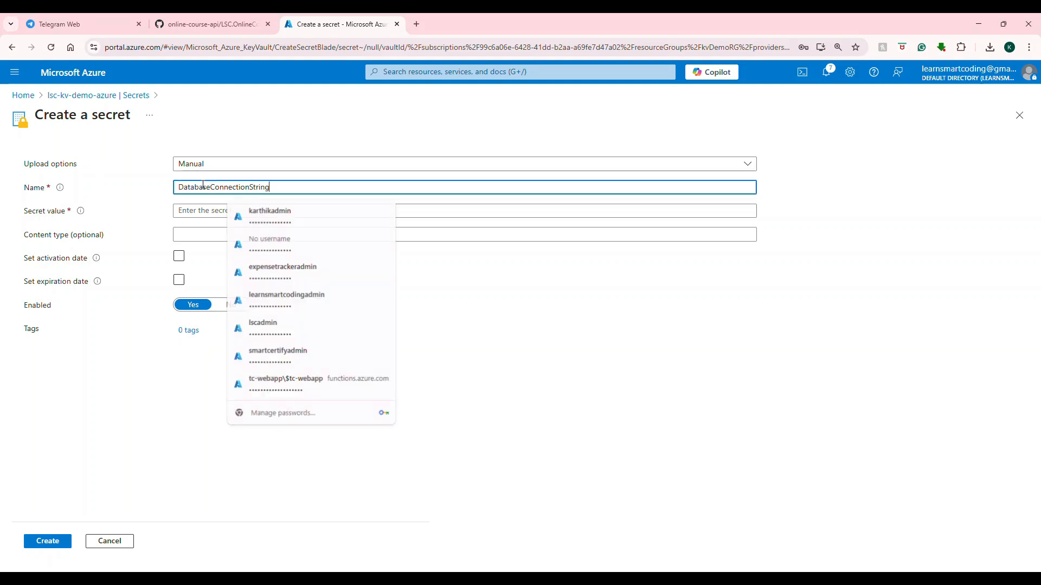
Fill the secret value from a saved browser password, entering the Windows security PIN.
click(244, 210)
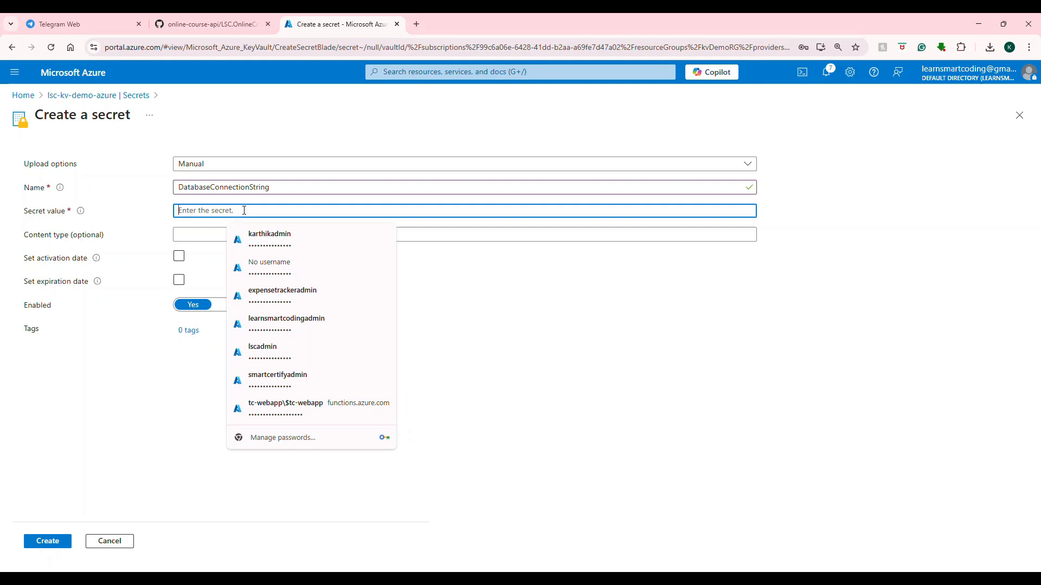
click(296, 409)
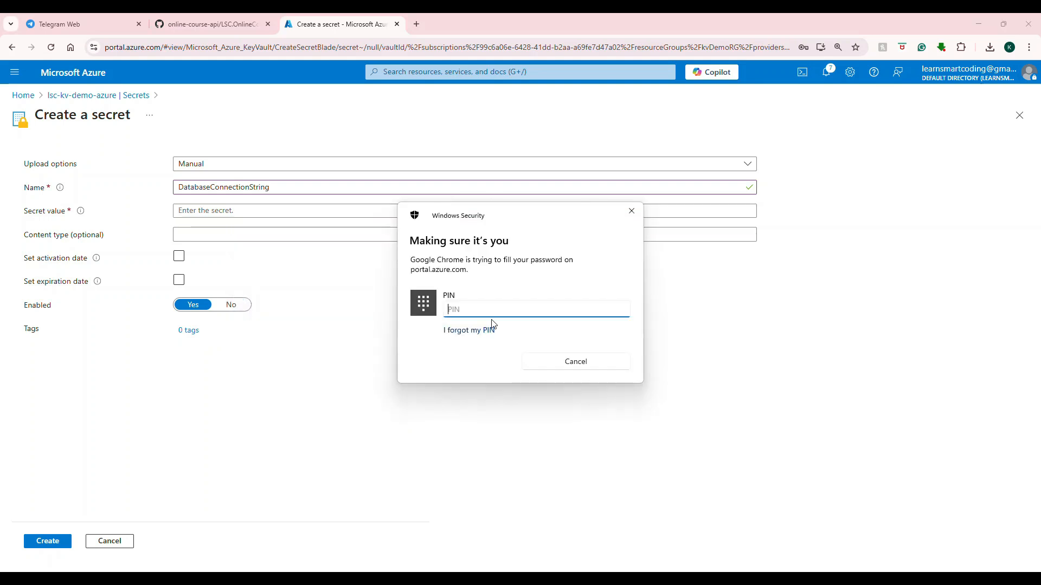
text(***)
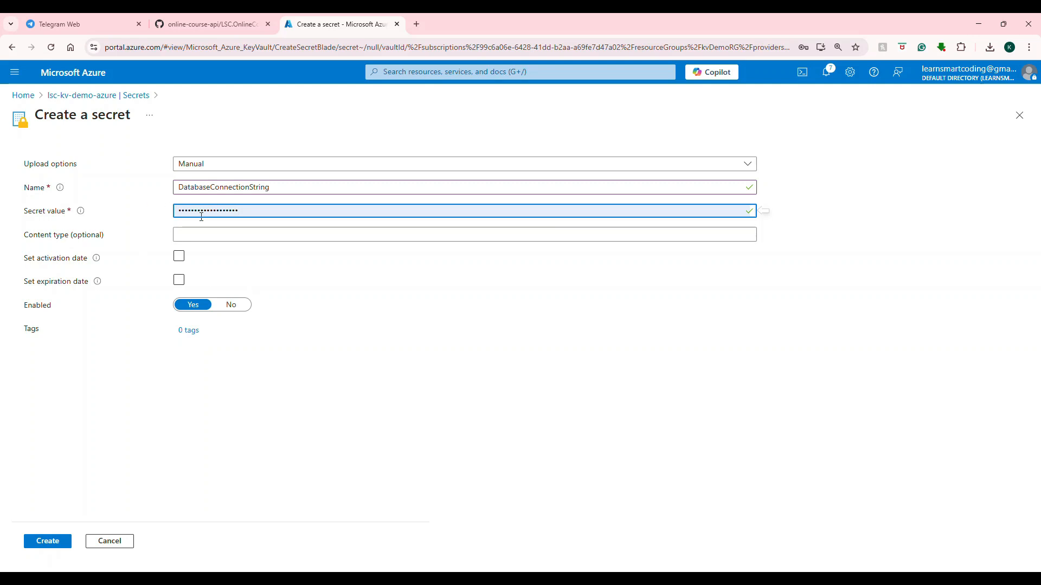
Replace the secret value with a dummy value and create the DatabaseConnectionString secret without an activation date.
drag(217, 210, 149, 223)
text(•••••)
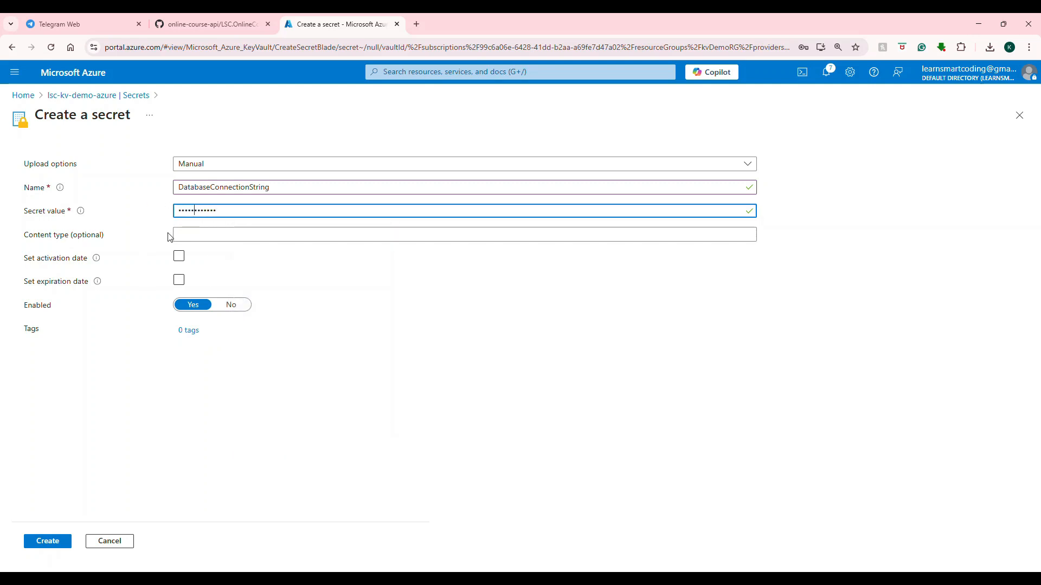
key(ctrl+a)
text(•••••••••••••••)
click(193, 264)
click(178, 257)
click(47, 542)
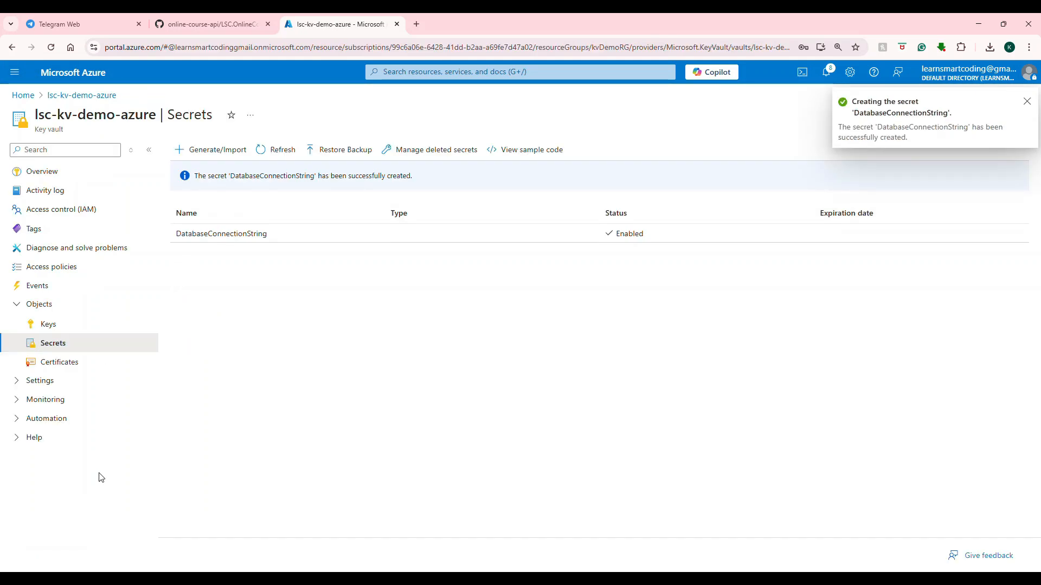
Open the current version of DatabaseConnectionString, reveal and hide its secret value, and return to the vault's secrets.
click(205, 238)
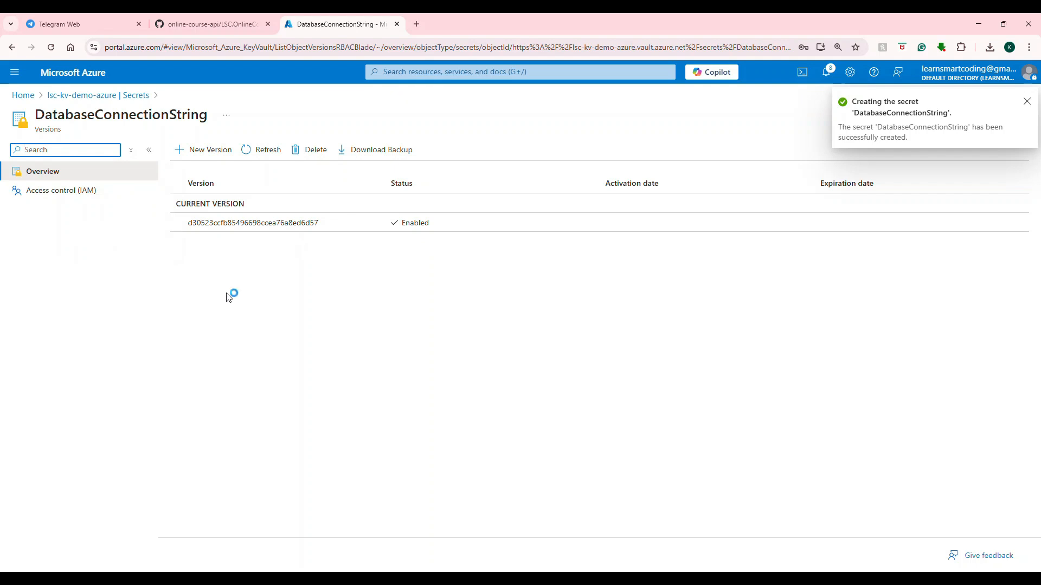
click(272, 231)
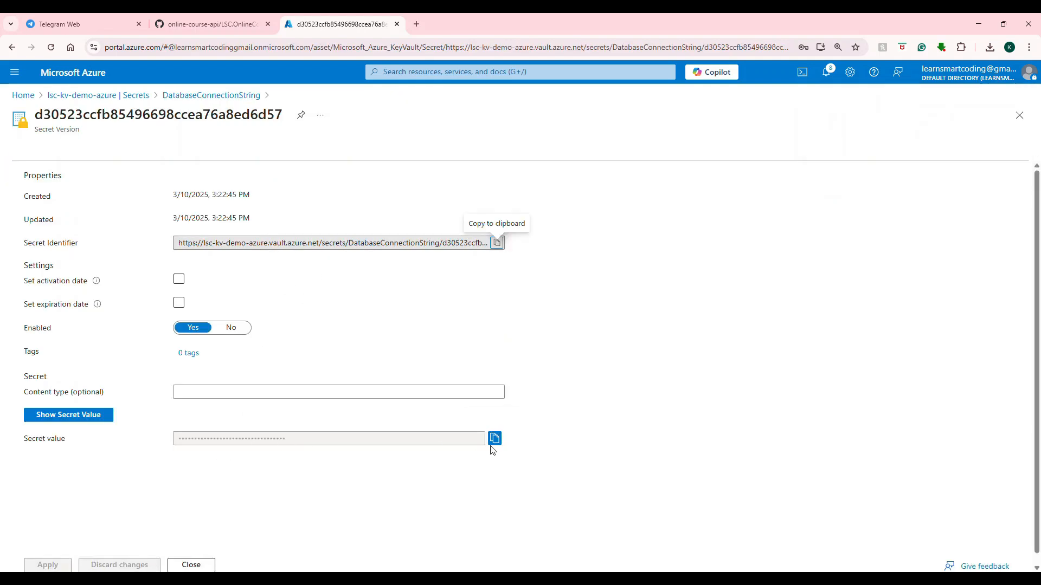
click(63, 416)
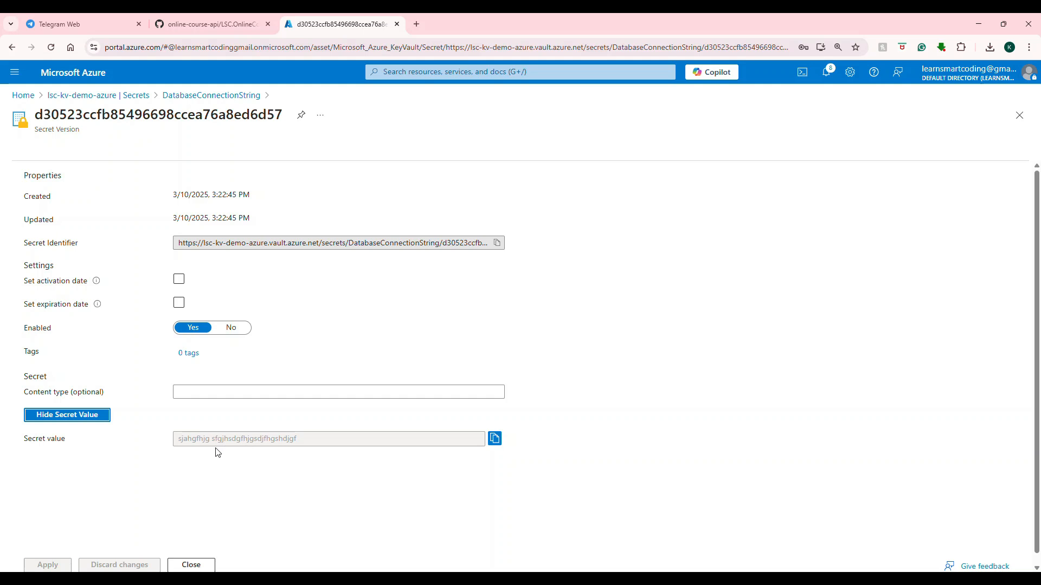
click(87, 420)
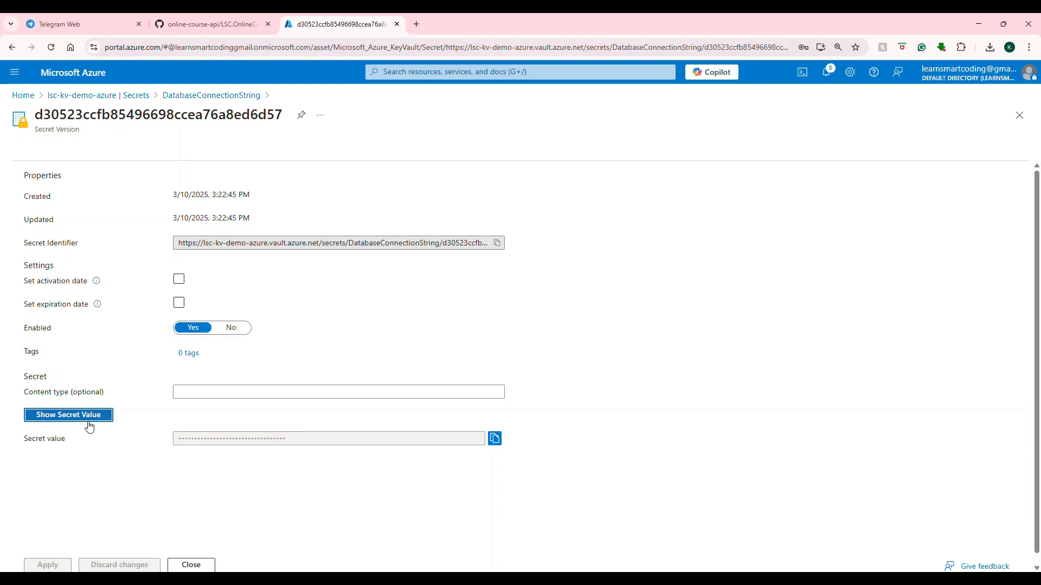
click(135, 95)
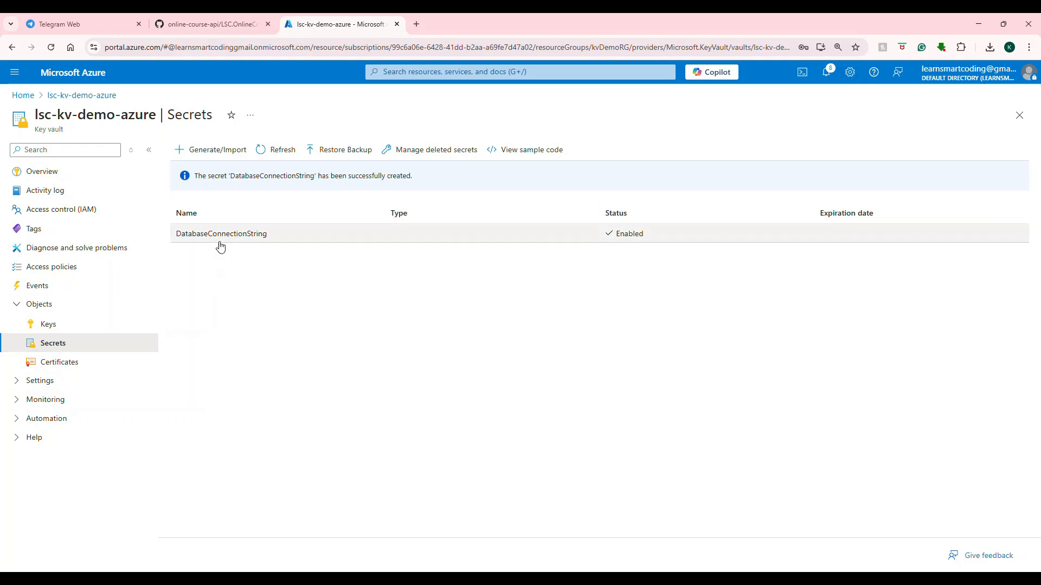
Switch to Visual Studio, examine the connection string, client ID and client secret entries in appsettings.Development.json, and return to the browser.
key(alt+Tab)
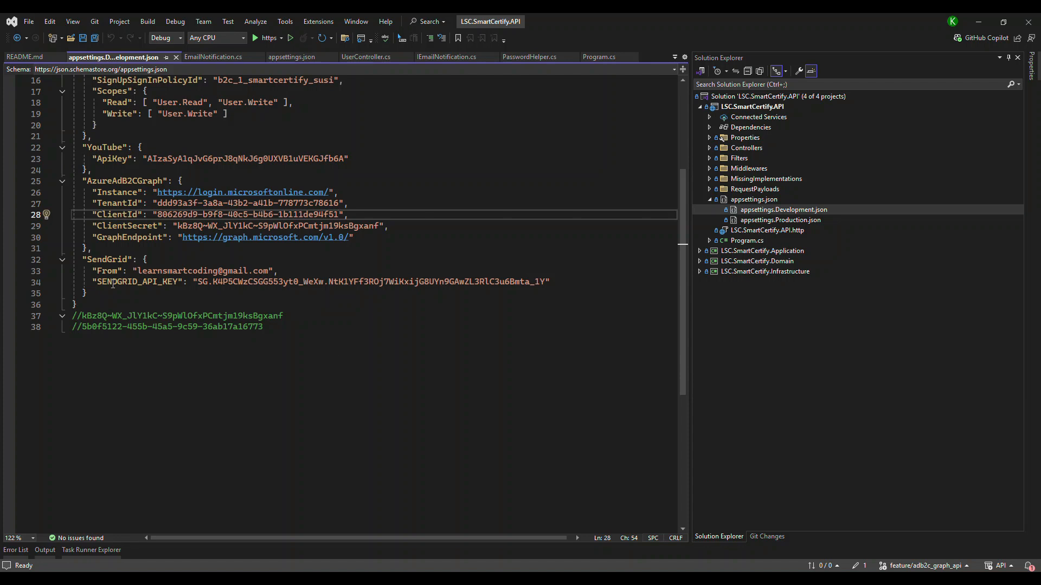
scroll(143, 191, up, 4)
scroll(145, 206, down, 1)
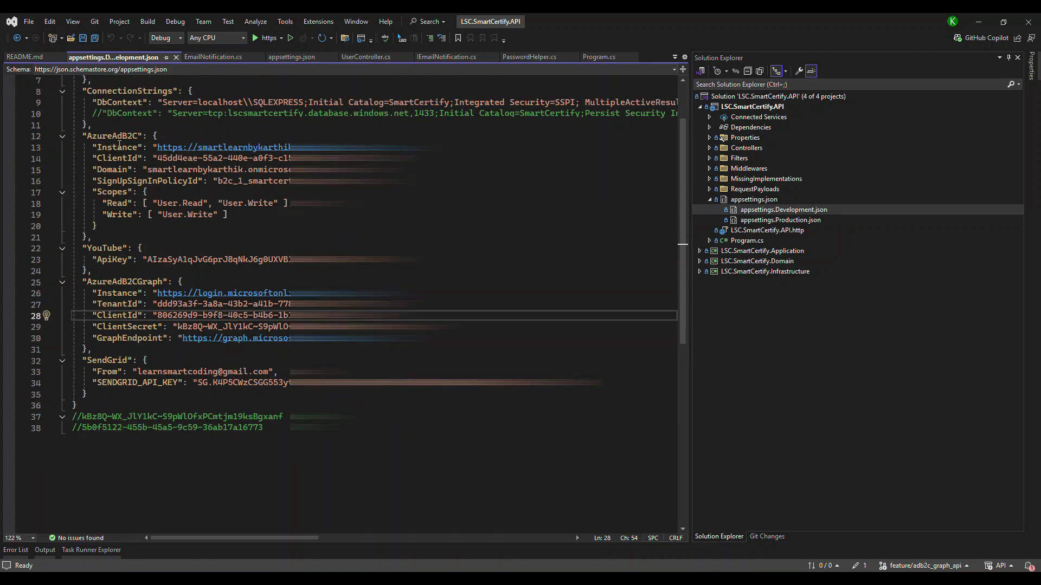
double_click(114, 102)
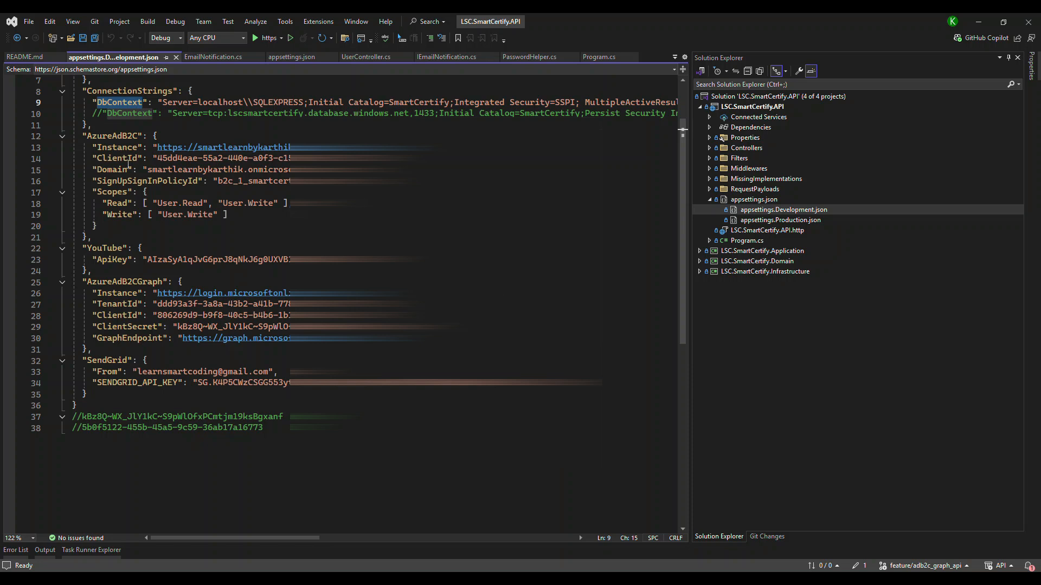
drag(153, 158, 240, 157)
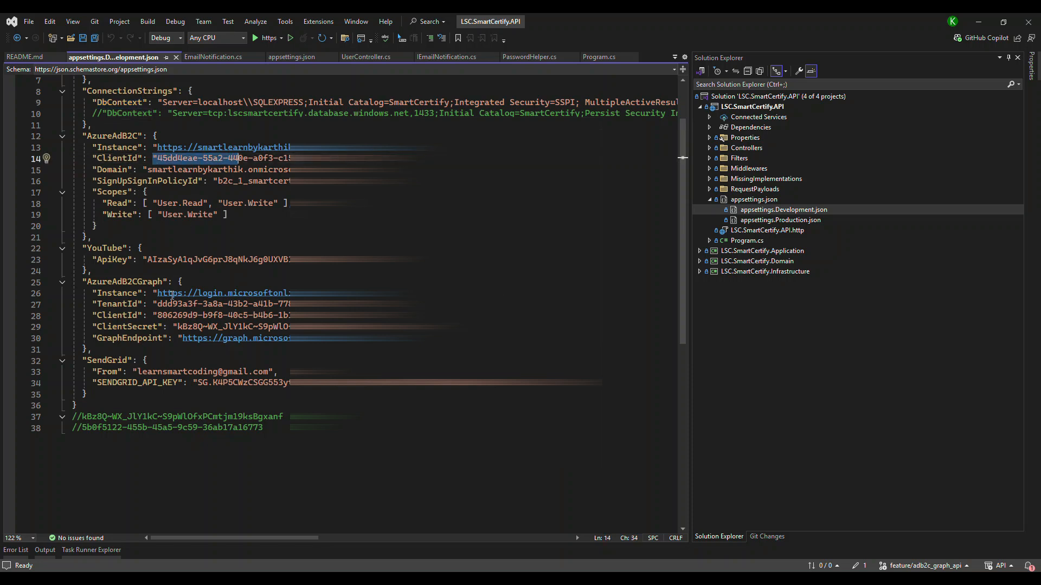
drag(183, 327, 308, 328)
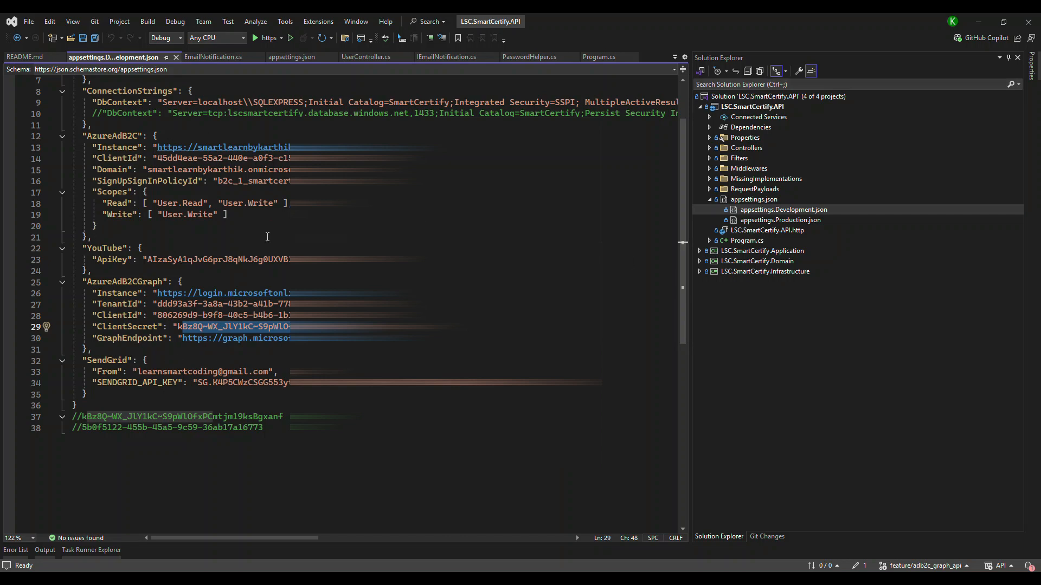
click(978, 21)
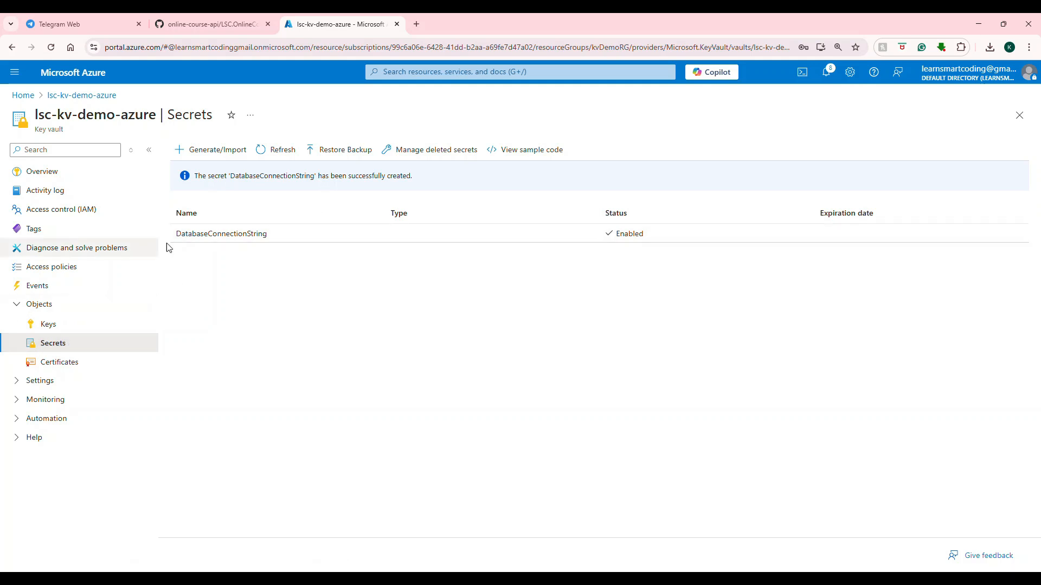
Open a new self-signed certificate form in the vault, enter lsc as its name, and return to the vault overview without creating it.
click(71, 362)
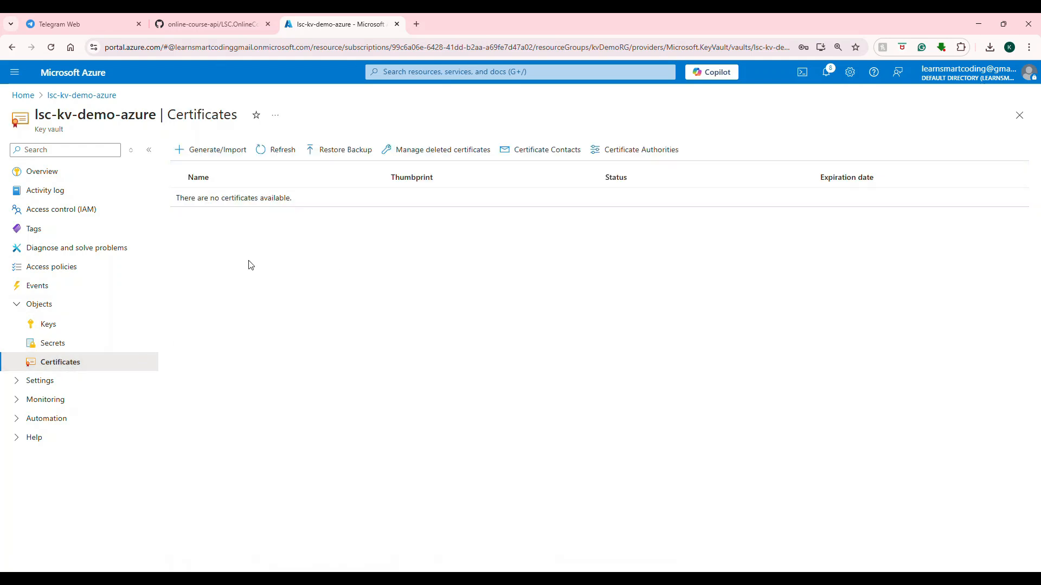
click(223, 155)
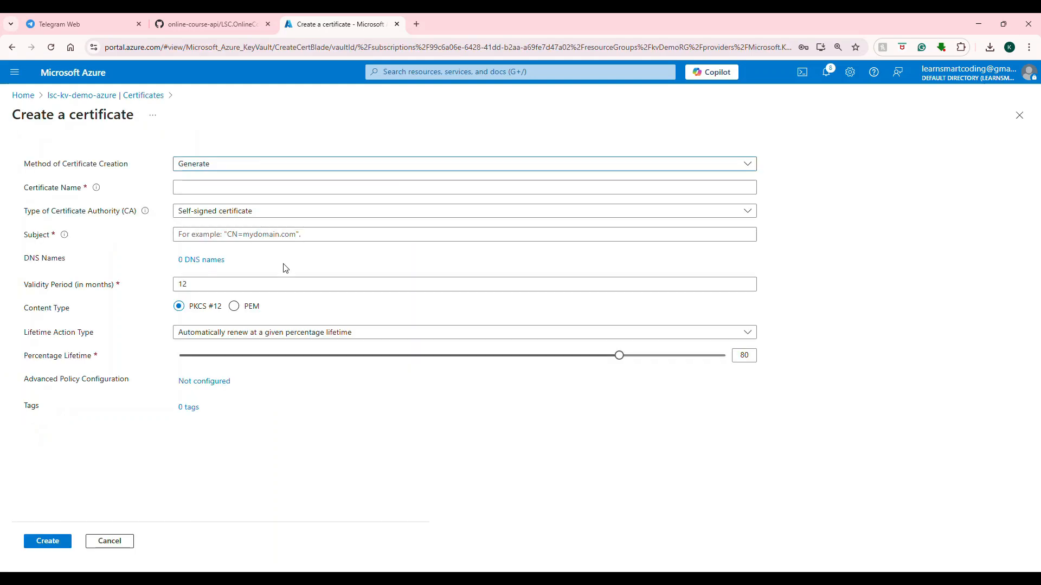
click(237, 187)
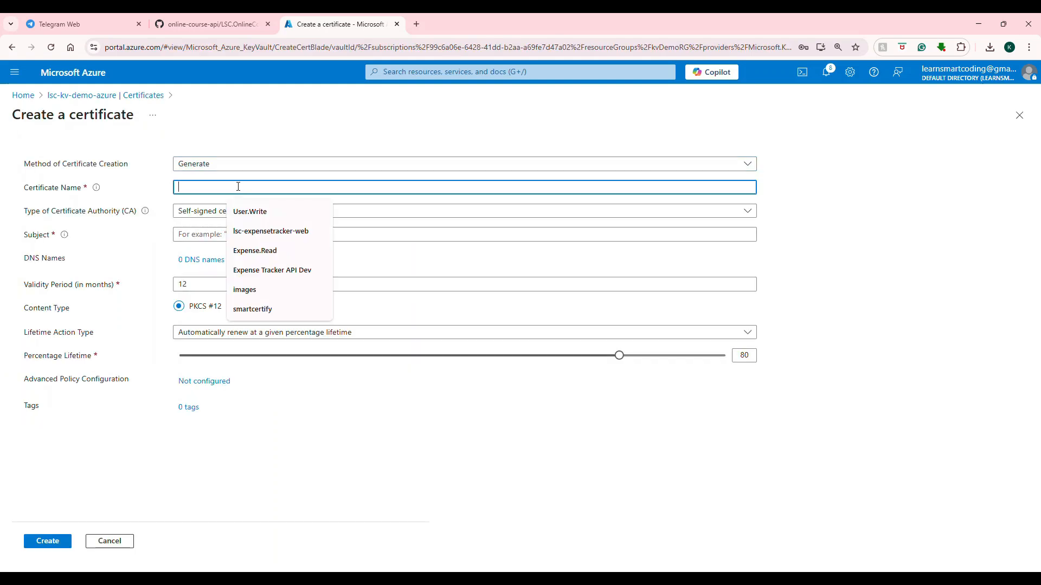
click(287, 443)
click(203, 187)
text(lsc)
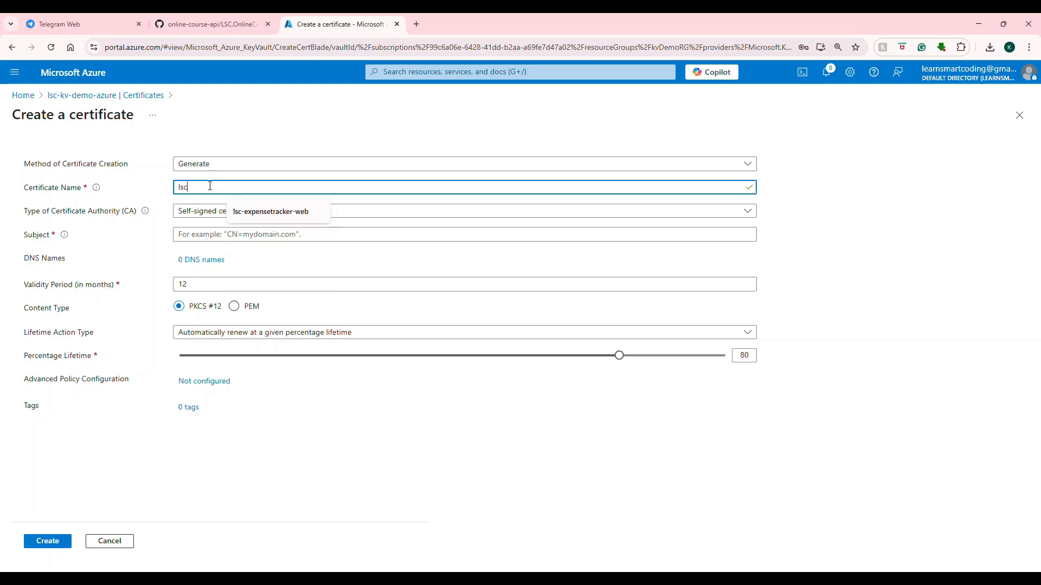
click(199, 211)
click(200, 211)
click(207, 234)
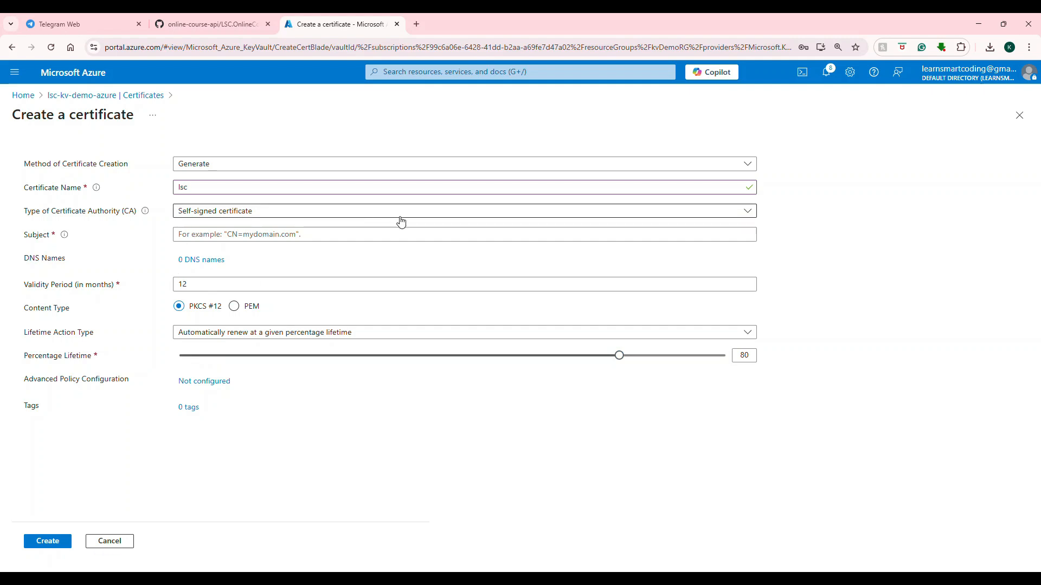
click(81, 95)
Switch to Visual Studio and look through the code of KeyVaultController.cs in the LSC.AzureConcepts.API project.
click(557, 114)
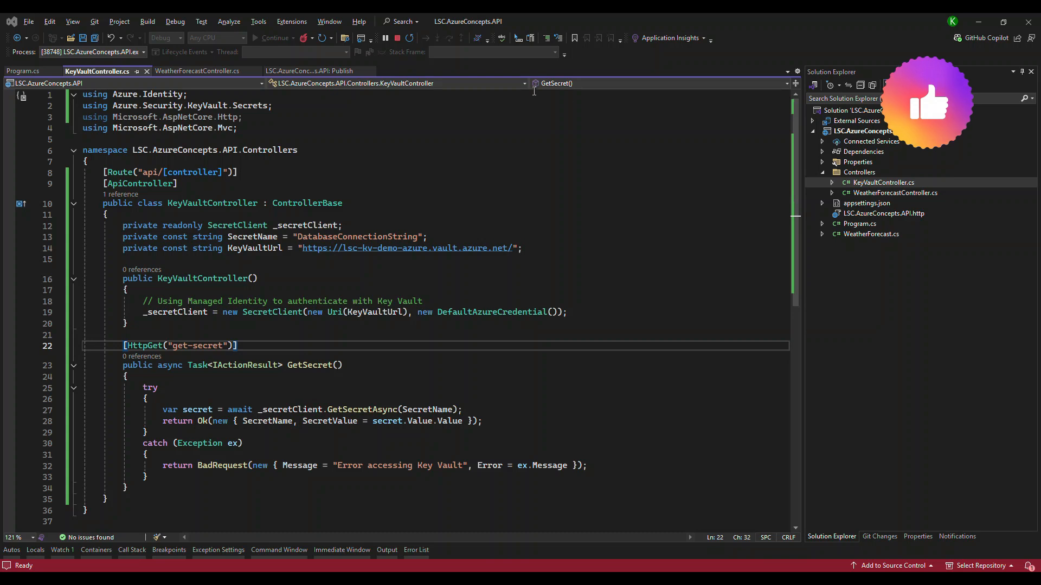
click(500, 201)
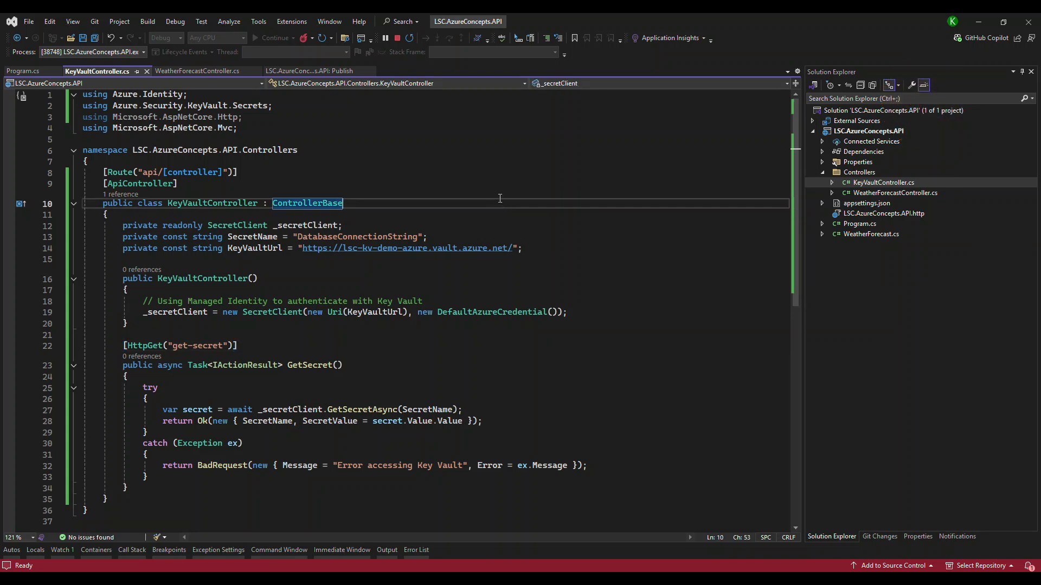
scroll(500, 199, down, 1)
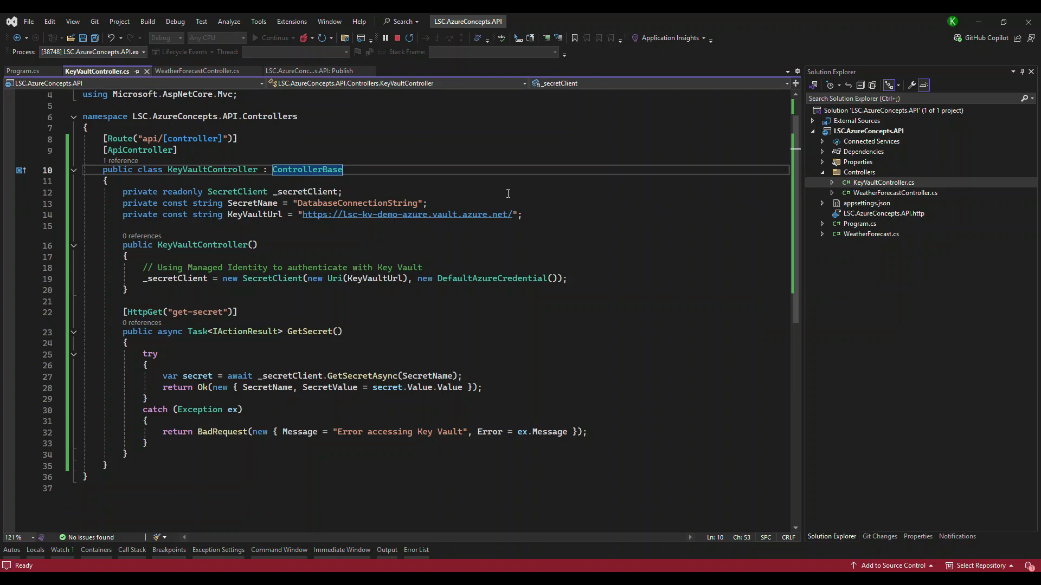
ctrl+scroll(508, 193, up, 1)
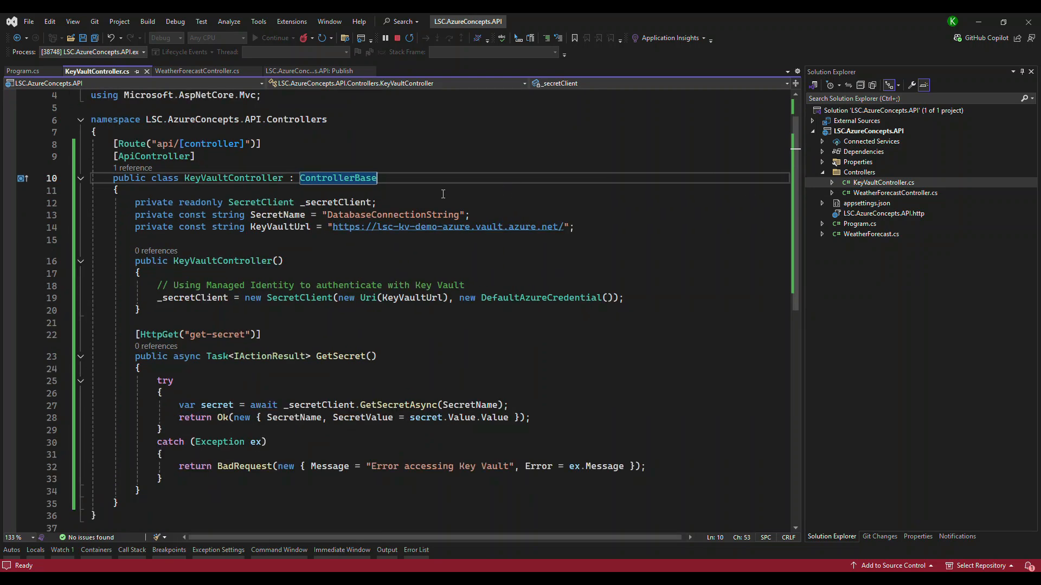
Open the LSC.AzureConcepts.API project file and examine its Azure.Identity and Azure.Security.KeyVault.Secrets package references.
click(862, 133)
double_click(861, 134)
click(236, 194)
double_click(269, 193)
drag(232, 205, 364, 205)
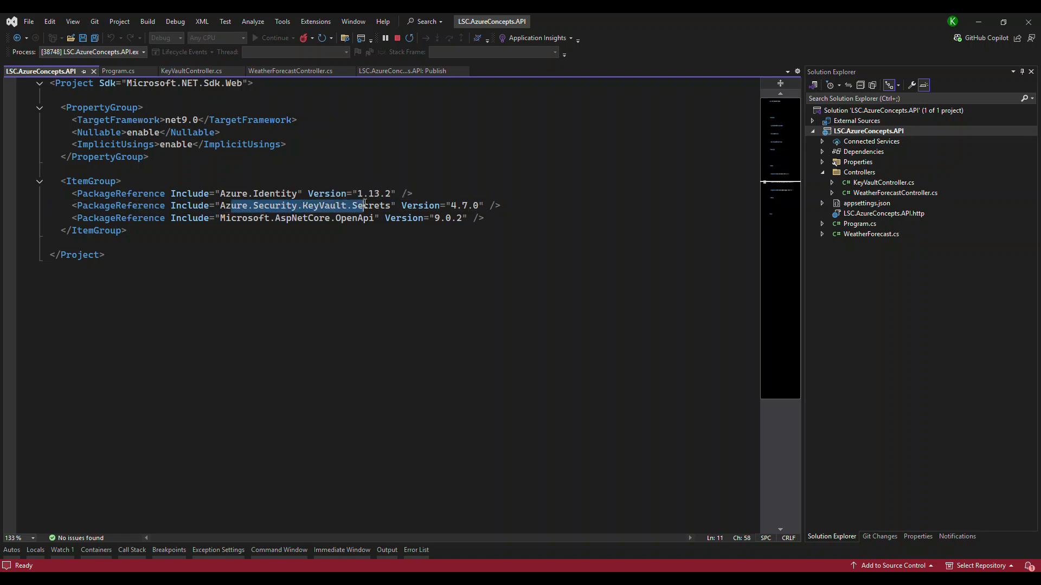
click(401, 237)
Return to KeyVaultController.cs, examine the SecretName and KeyVaultUrl constants, and compare the URL with the vault's URI in the Azure portal.
key(ctrl+Tab)
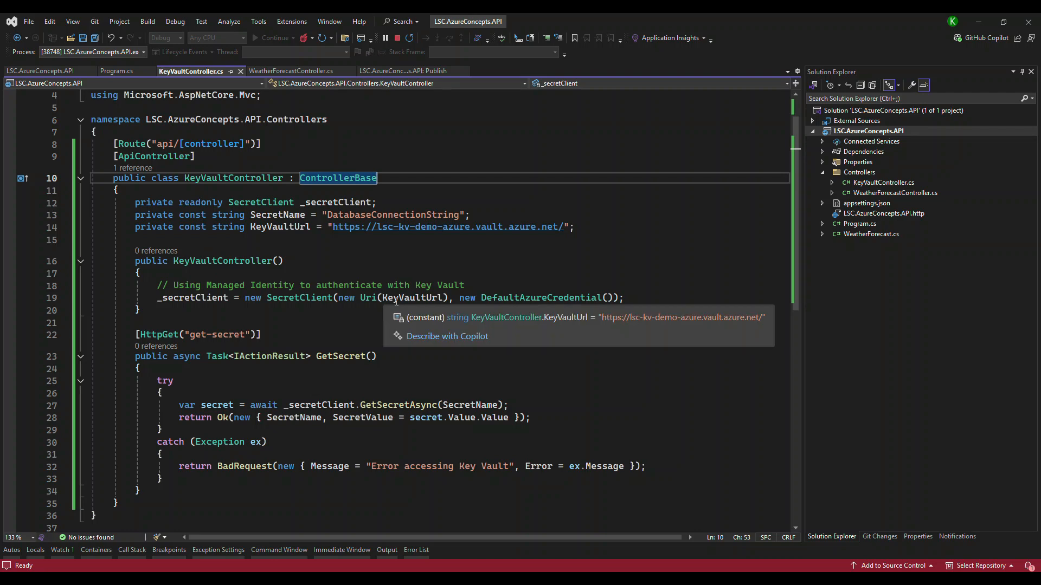
click(304, 215)
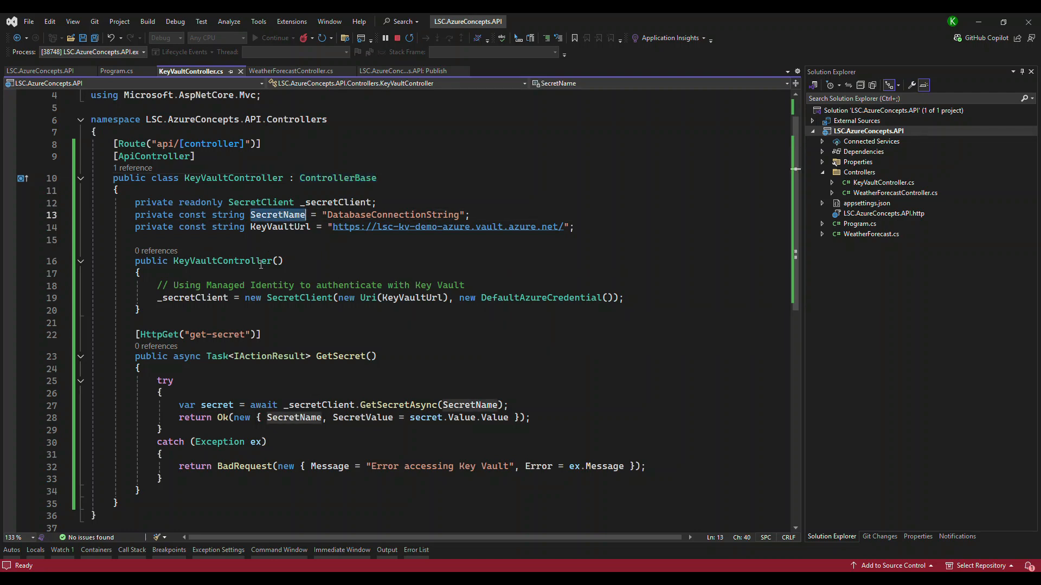
double_click(356, 215)
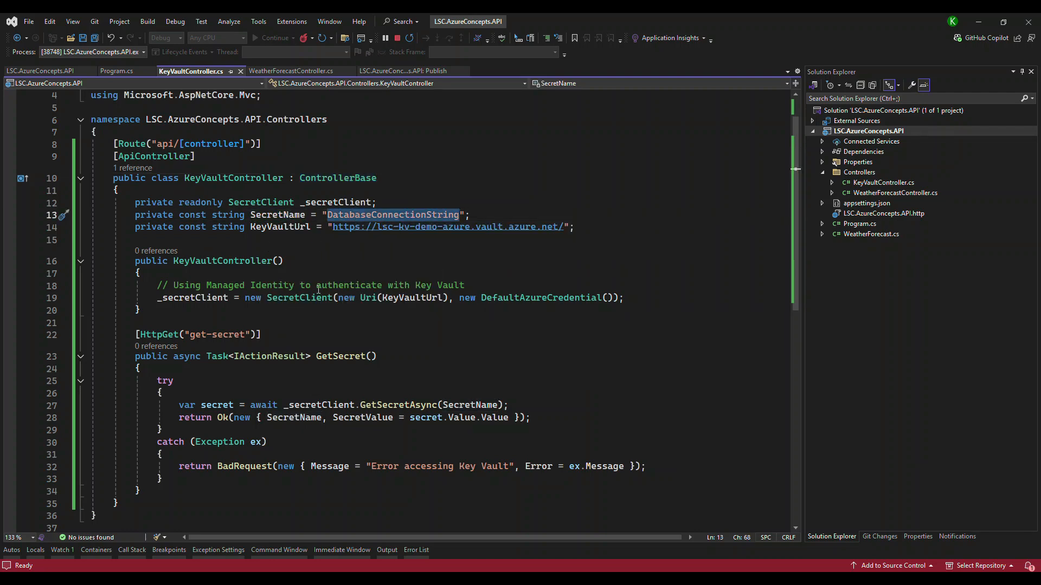
click(309, 227)
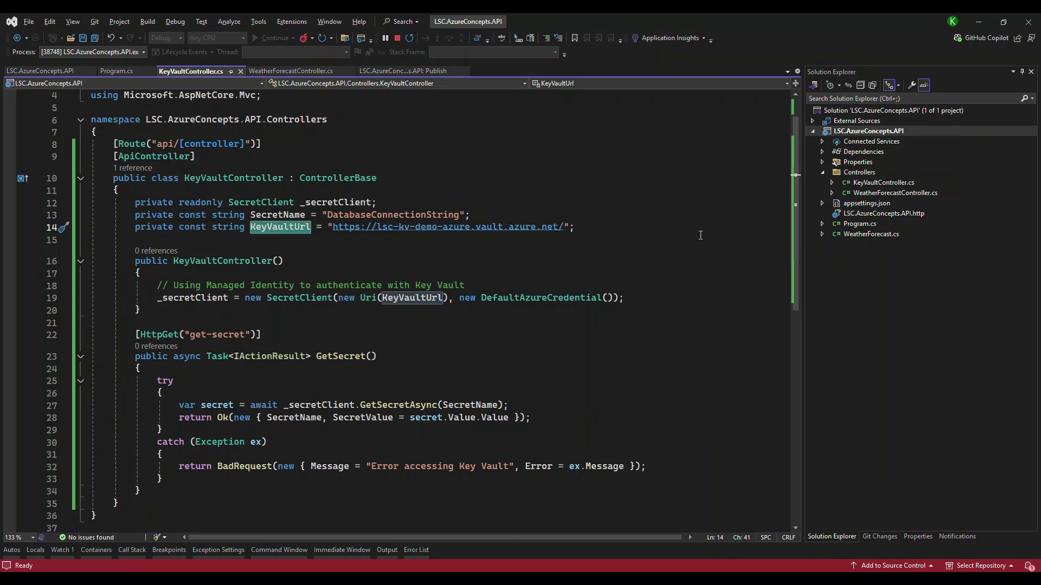
key(Down)
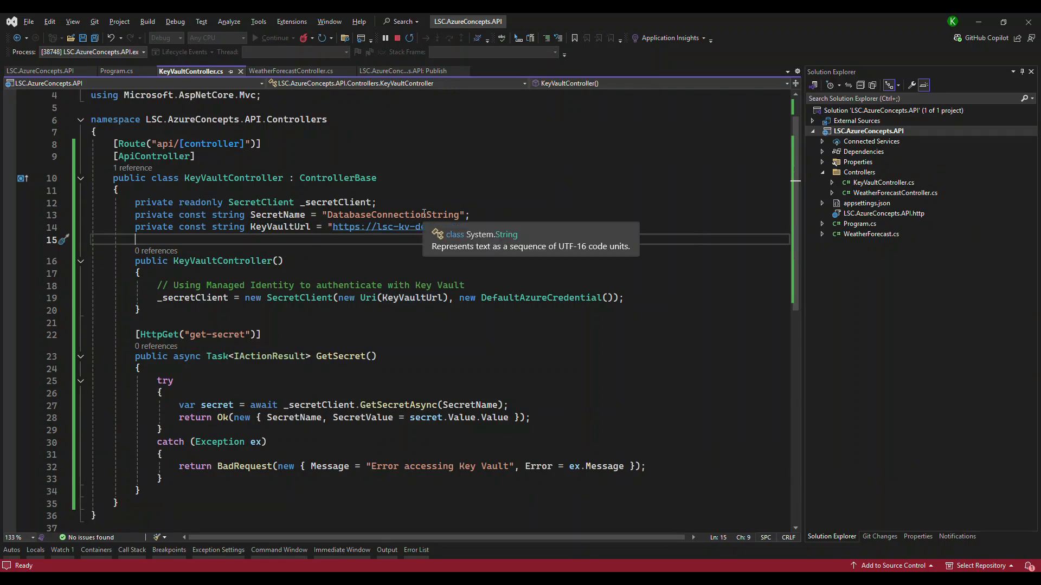
scroll(408, 238, down, 2)
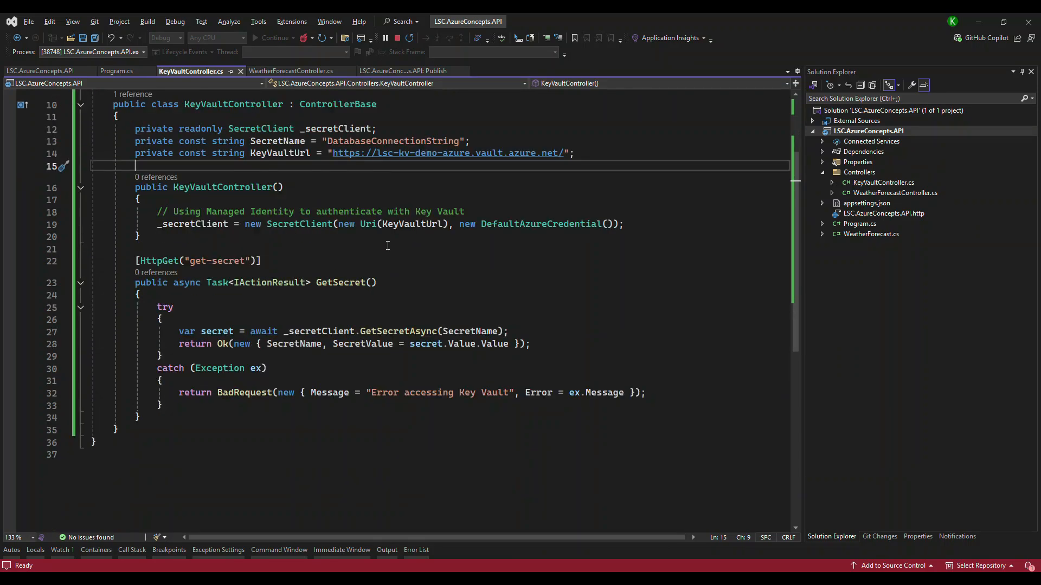
Examine how KeyVaultController builds SecretClient with DefaultAzureCredential and reads DatabaseConnectionString through GetSecretAsync.
double_click(299, 224)
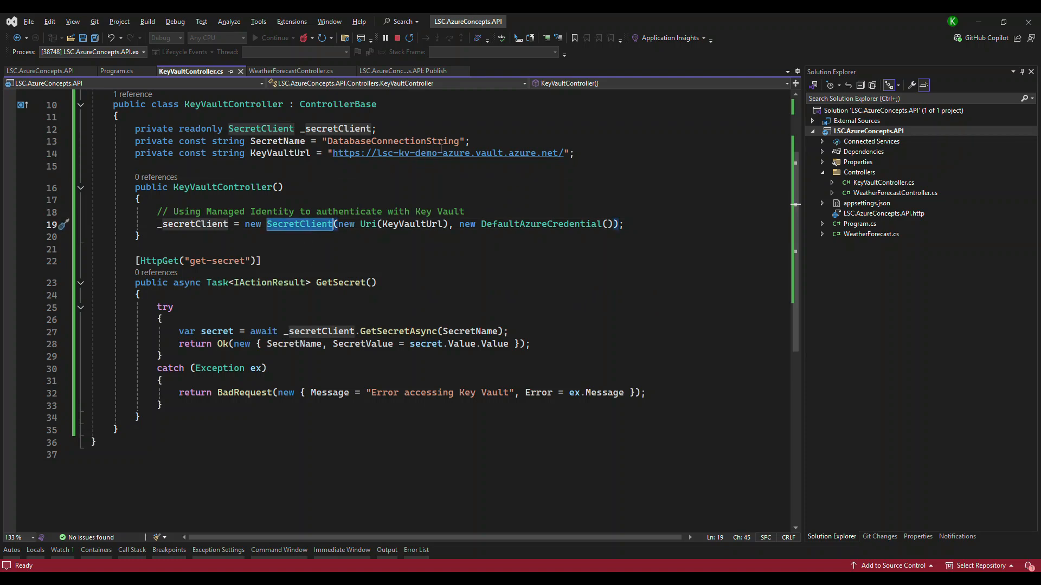
double_click(519, 224)
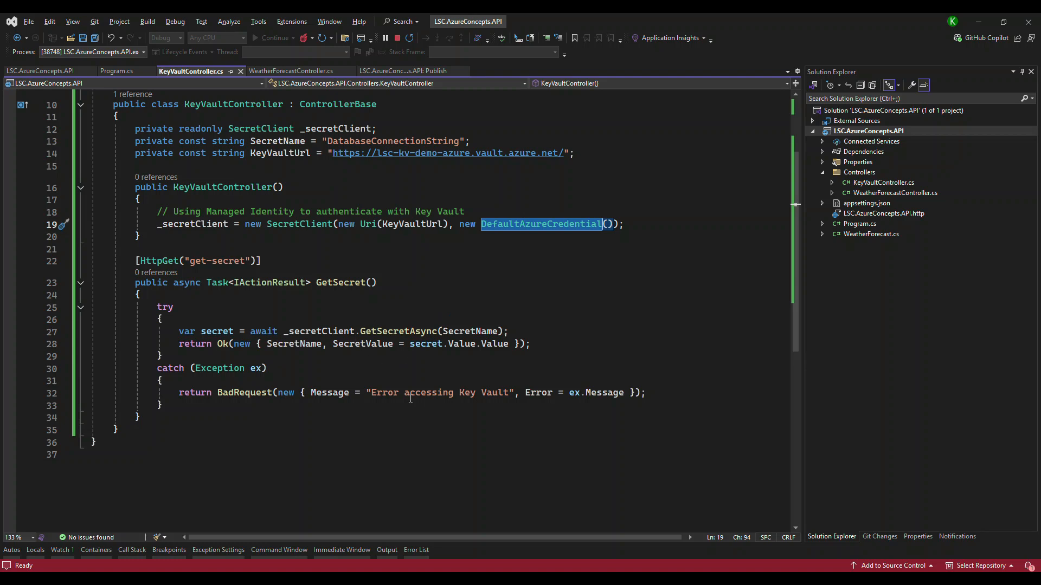
mouse_move(406, 332)
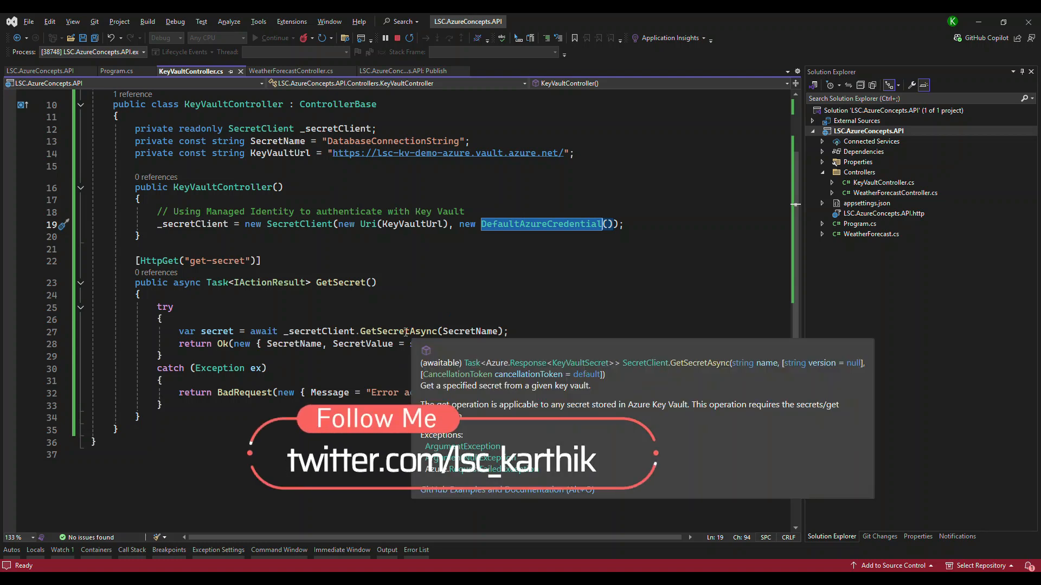
click(325, 332)
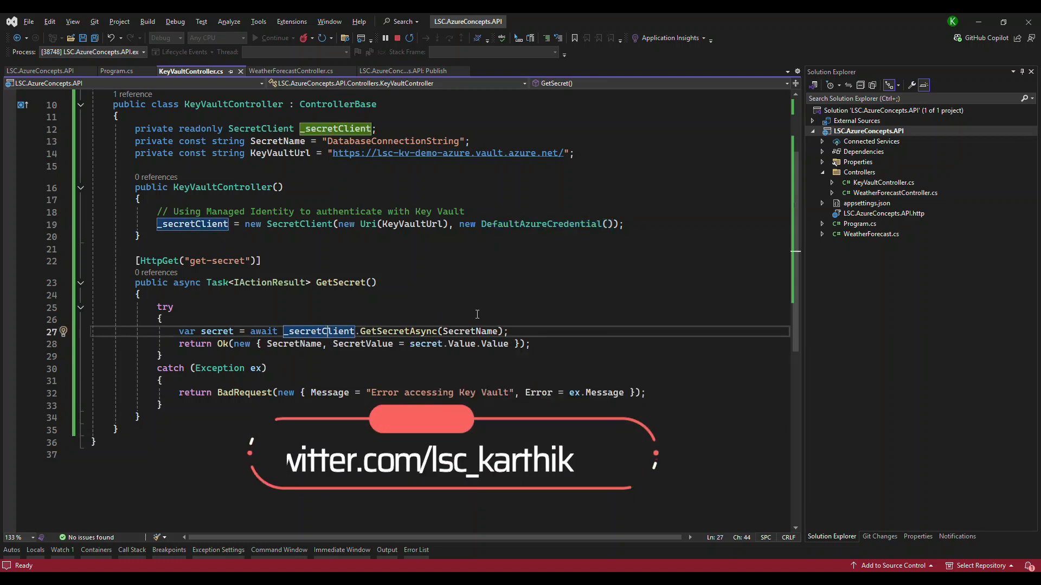
click(448, 141)
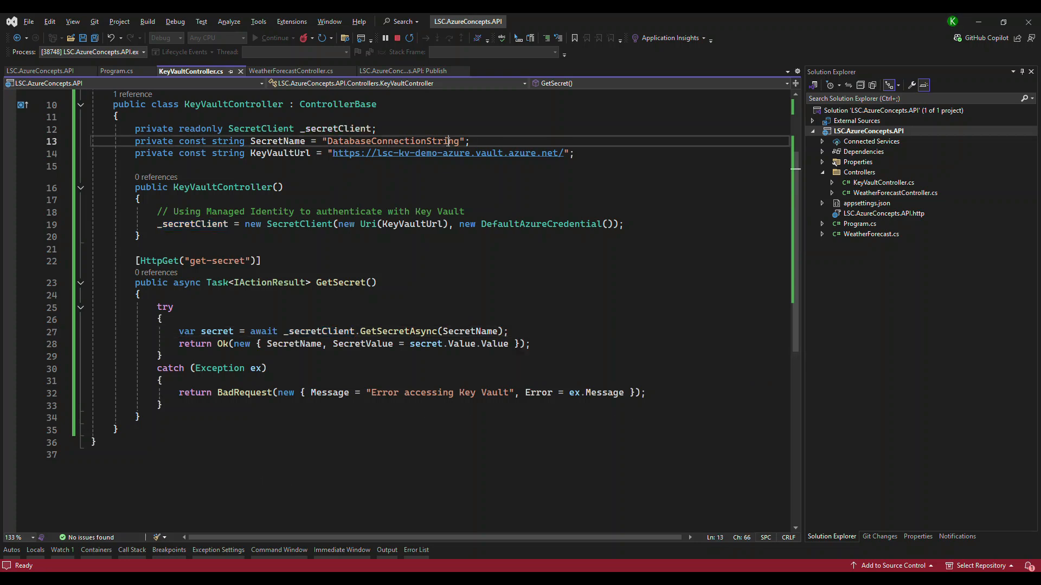
double_click(448, 141)
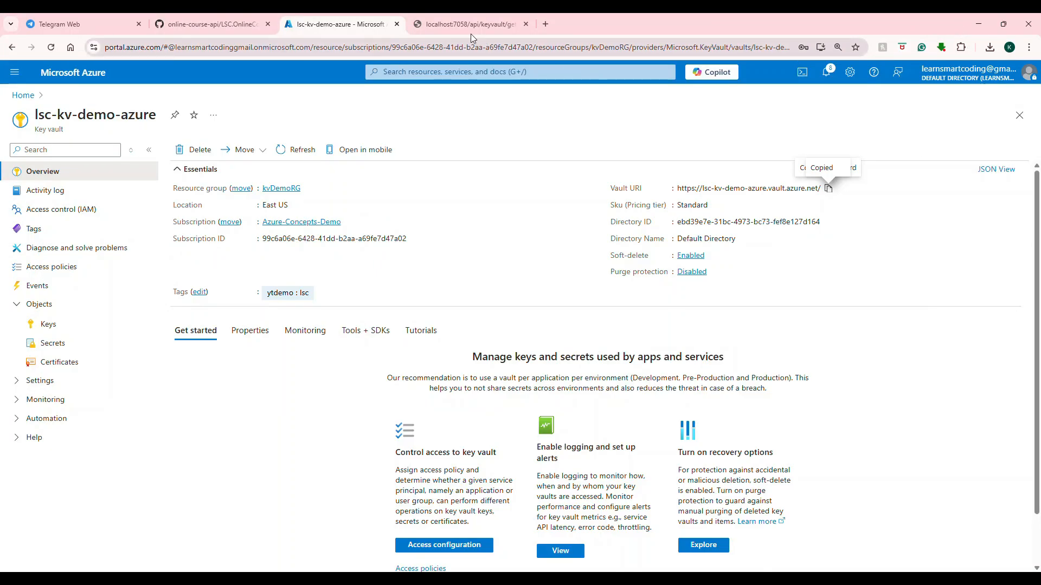
Request localhost:7058/api/keyvault/get-secret in the browser and pretty-print the JSON response.
click(471, 33)
key(Return)
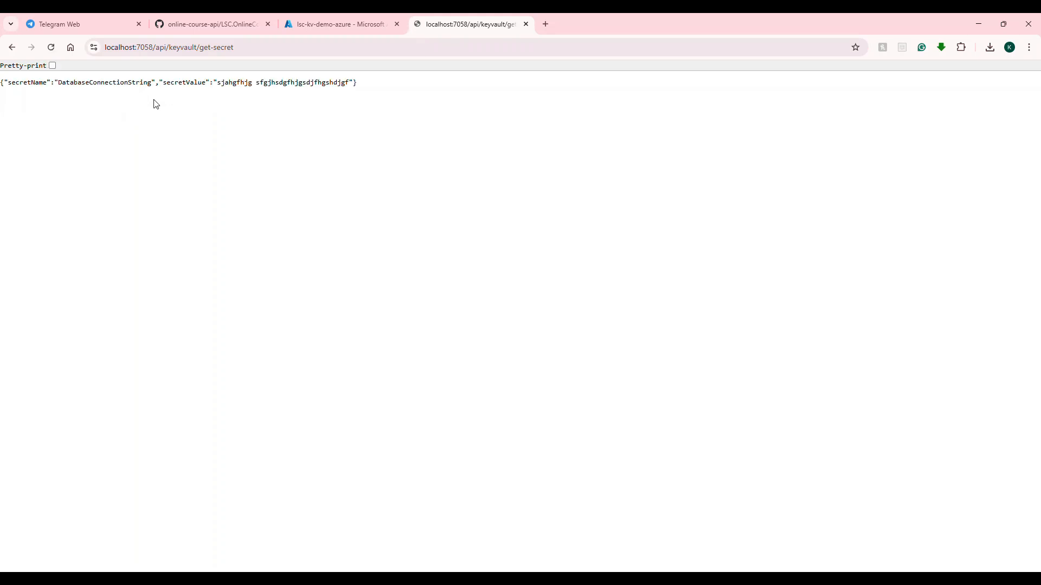
click(52, 65)
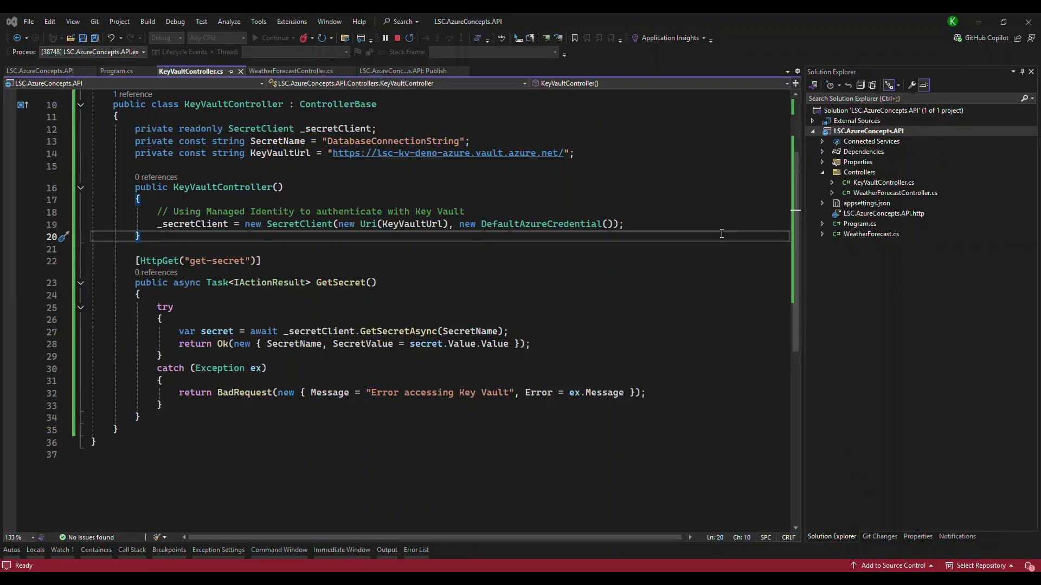
Stop the debugging session in Visual Studio and publish LSC.AzureConcepts.API with the lsc-webapp-kv-demo Web Deploy profile.
right_click(847, 133)
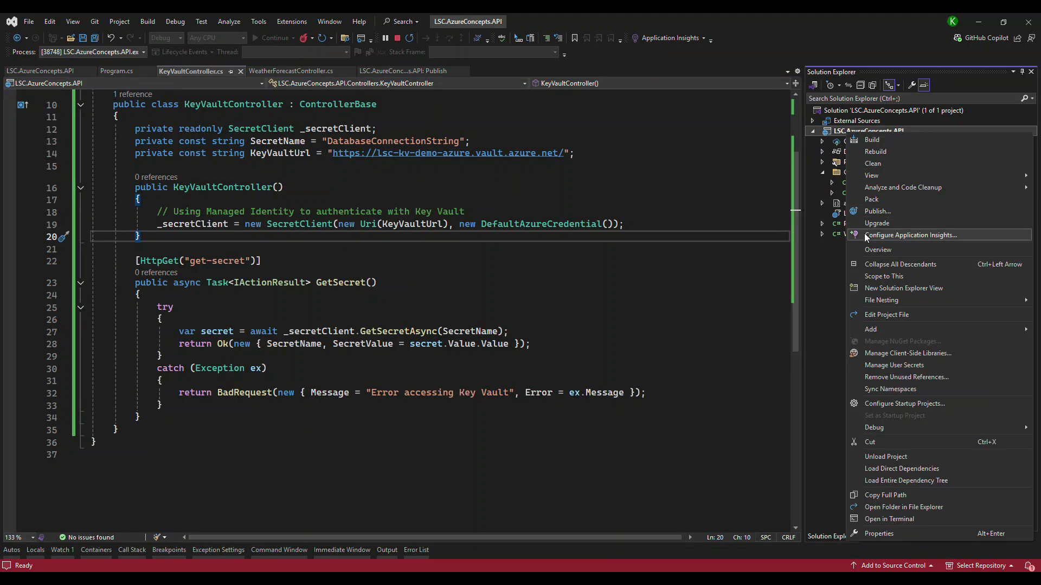
click(874, 212)
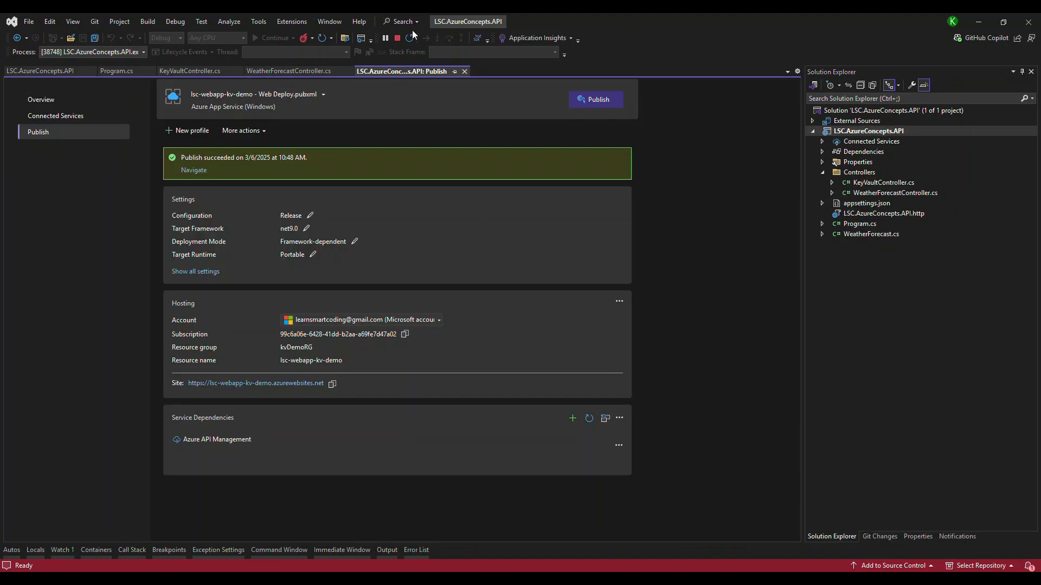
click(397, 39)
click(603, 89)
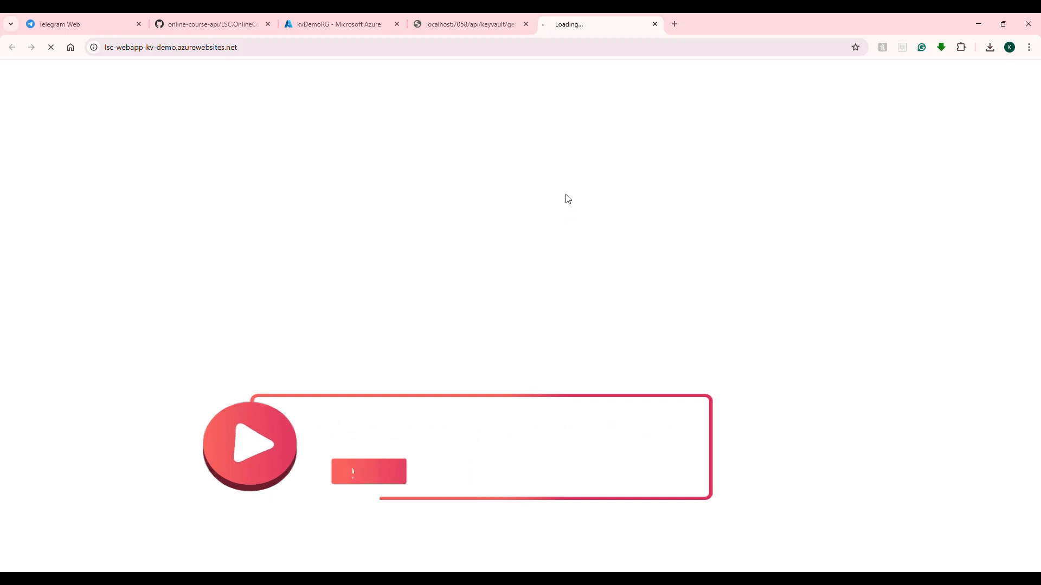
Open WeatherForecastController.cs in Visual Studio, select the WeatherForecast route name in the class declaration, and return to the browser.
click(984, 19)
click(896, 158)
click(896, 169)
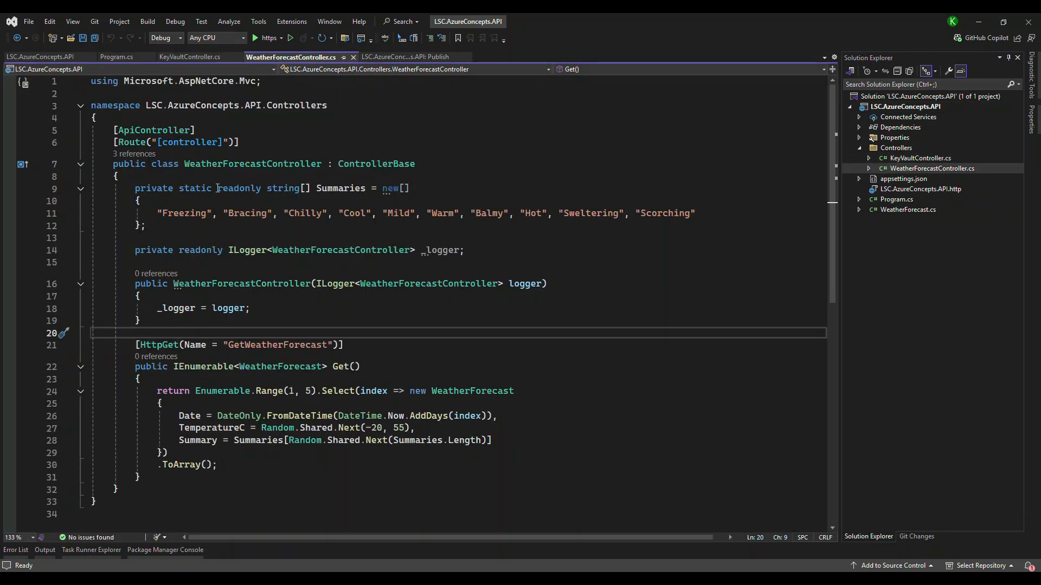
drag(265, 166, 184, 166)
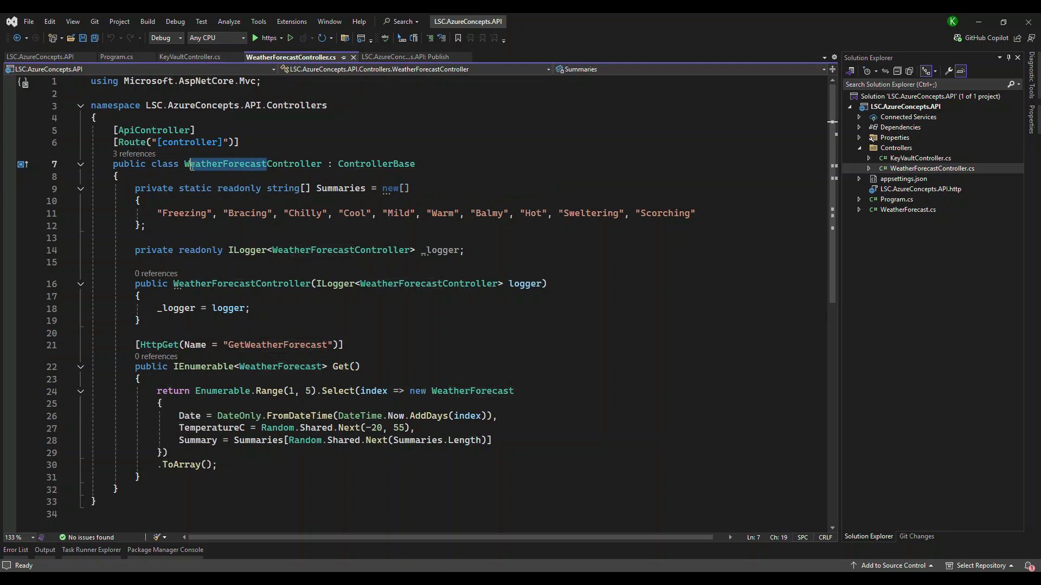
click(978, 22)
Load the /WeatherForecast endpoint of lsc-webapp-kv-demo.azurewebsites.net and pretty-print the JSON response.
click(442, 49)
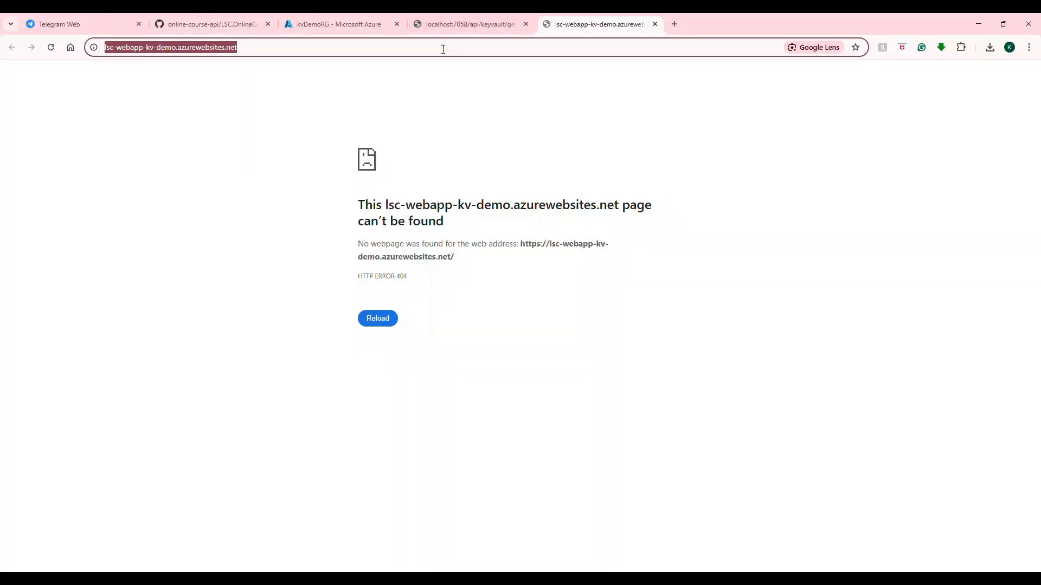
key(End)
text(/WeatherForecast)
key(Return)
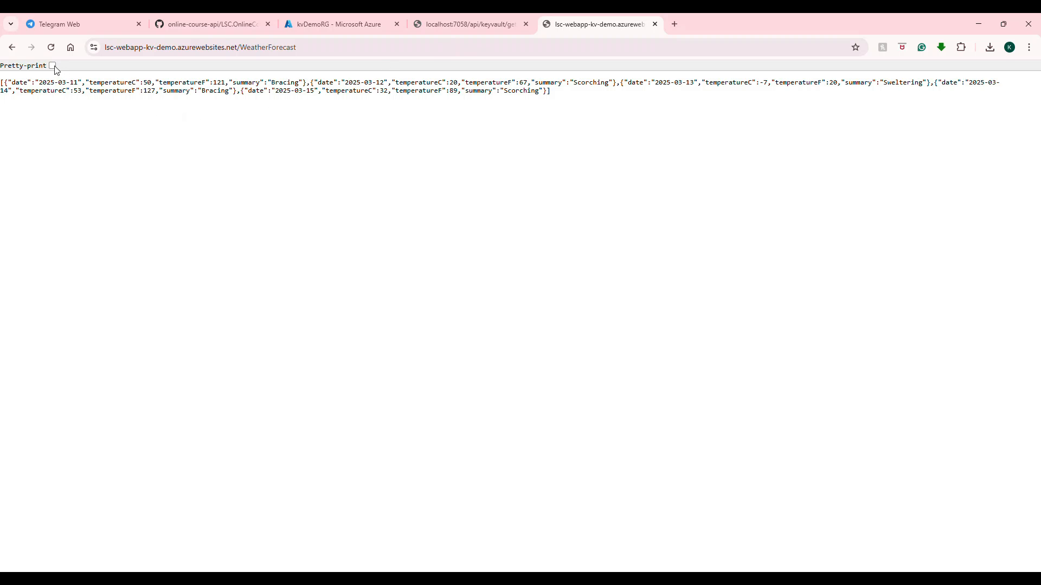
click(52, 65)
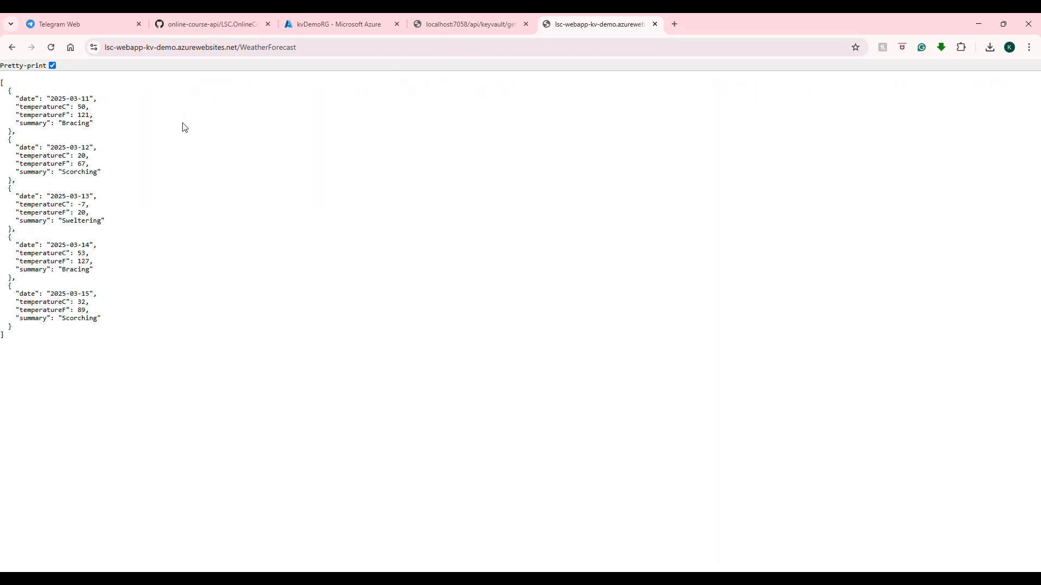
Request lsc-webapp-kv-demo.azurewebsites.net/api/keyvault/get-secret, reusing the path from the localhost:7058 URL, and pretty-print the JSON response.
click(458, 31)
drag(158, 52, 238, 49)
key(ctrl+c)
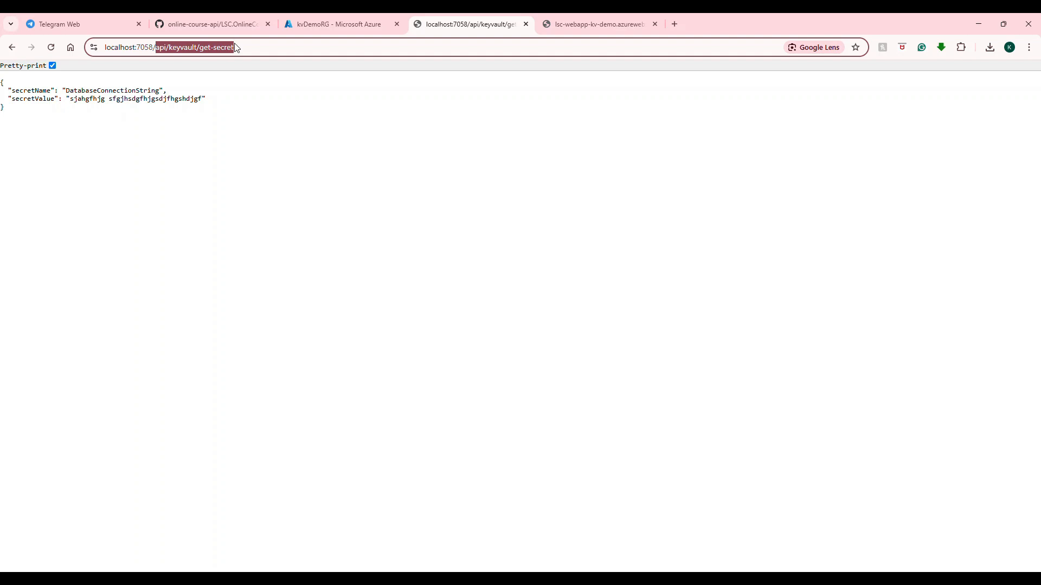
click(601, 25)
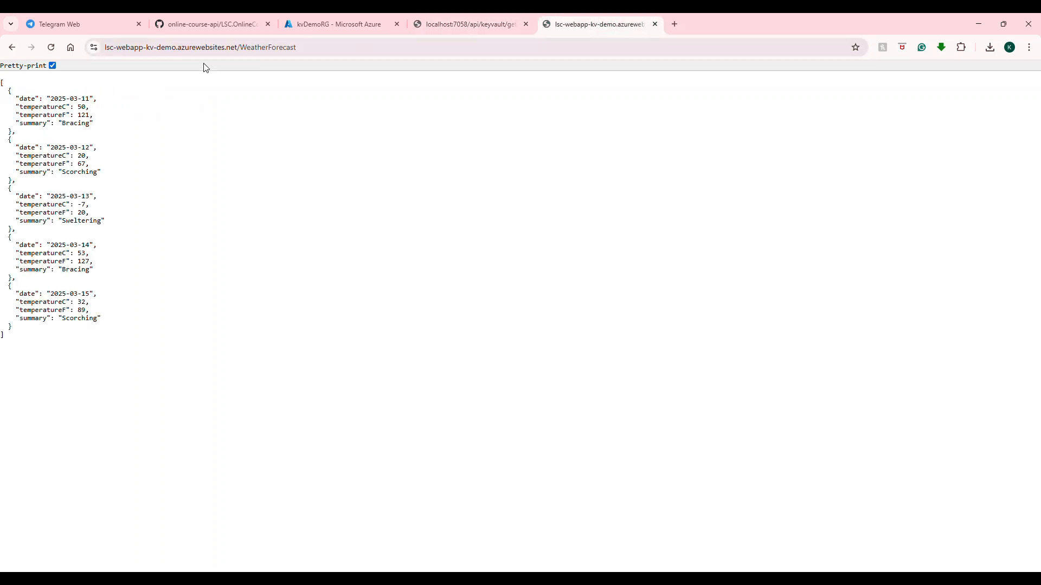
double_click(242, 47)
key(ctrl+v)
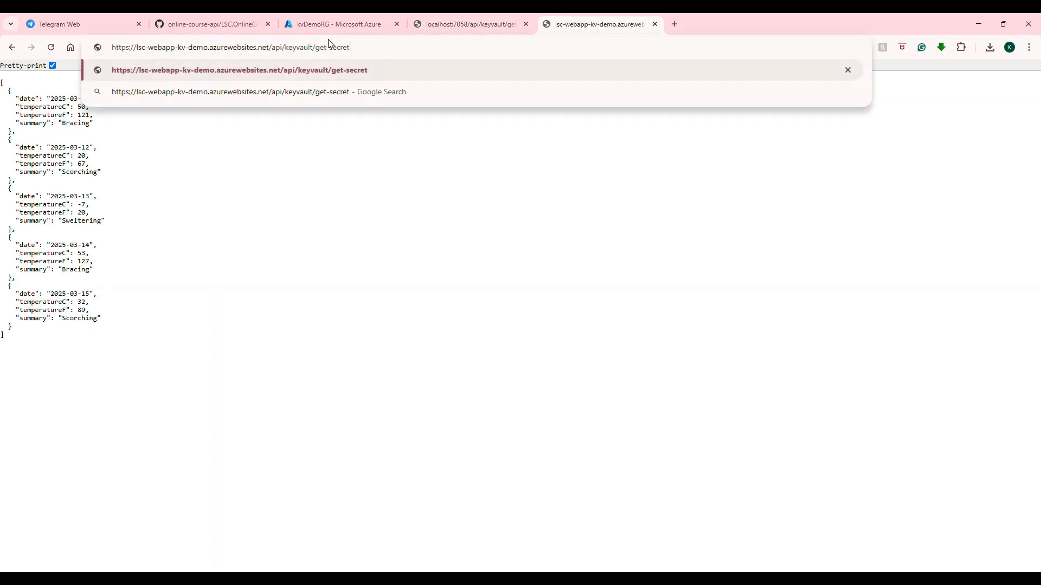
key(Return)
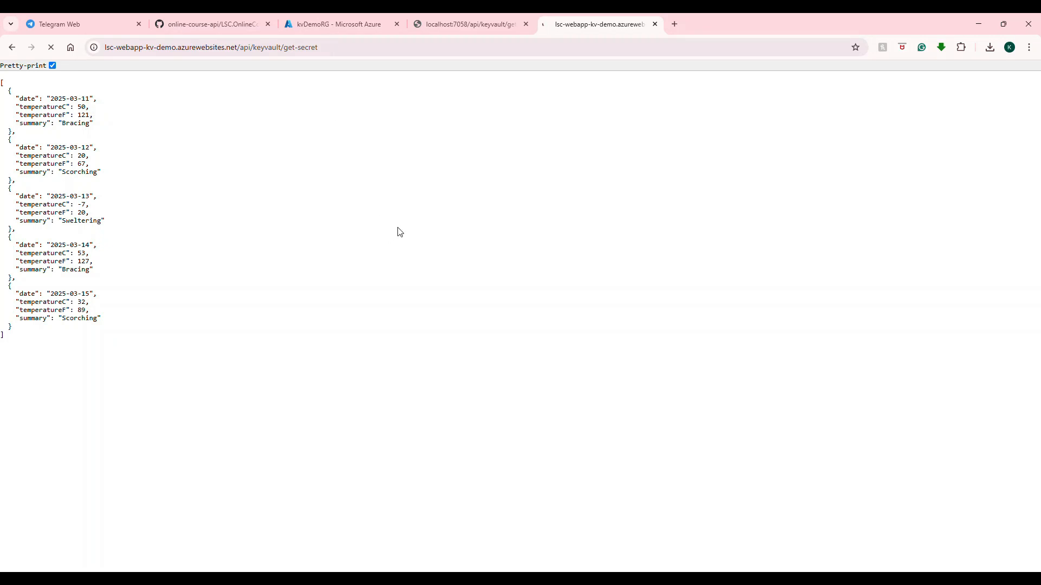
click(52, 66)
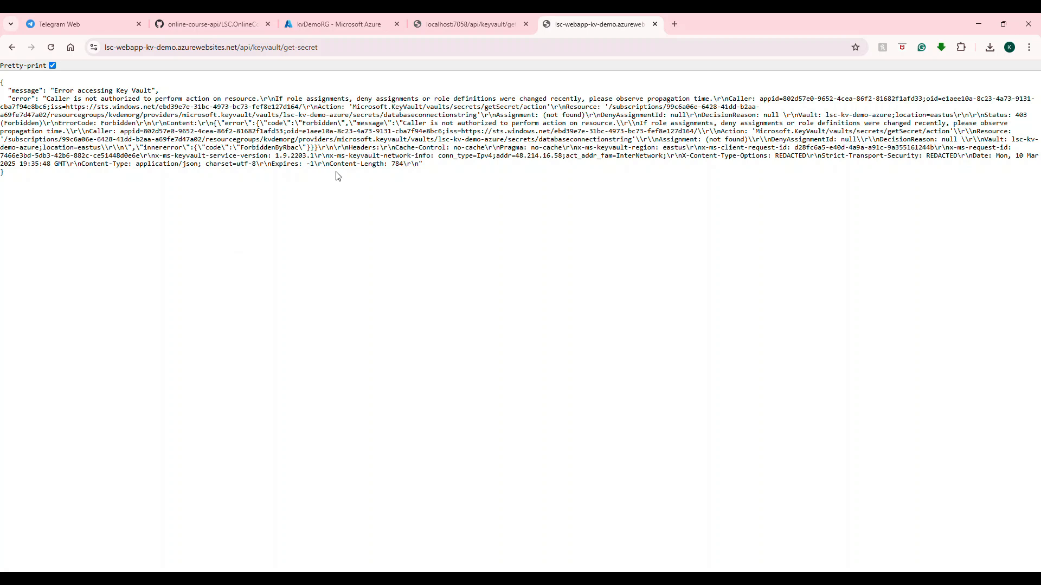
Examine the role-assignment wording in the deployed get-secret response and compare the local and deployed endpoint pages.
drag(361, 101, 473, 96)
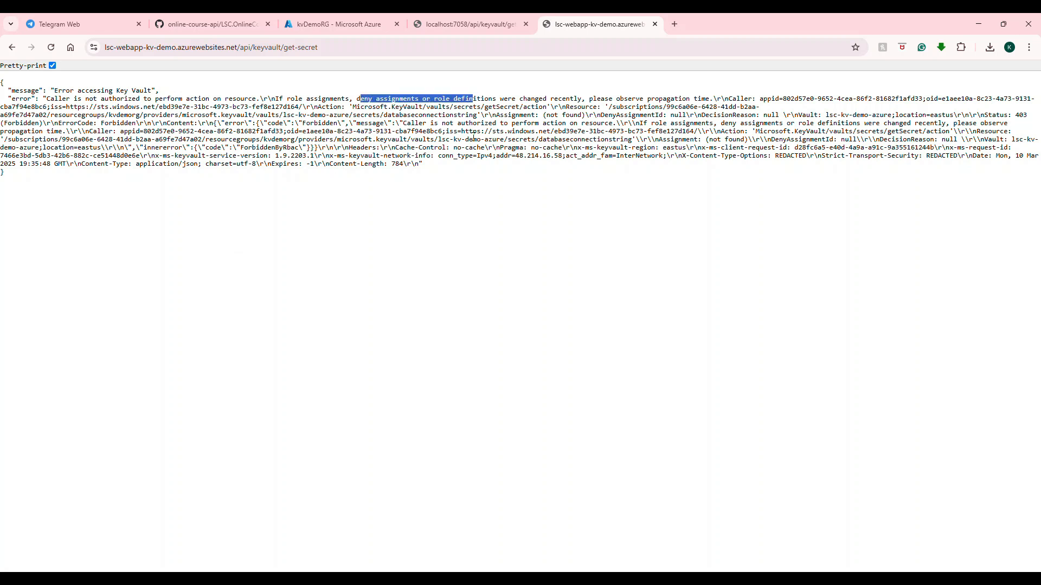
click(495, 23)
click(553, 24)
click(130, 52)
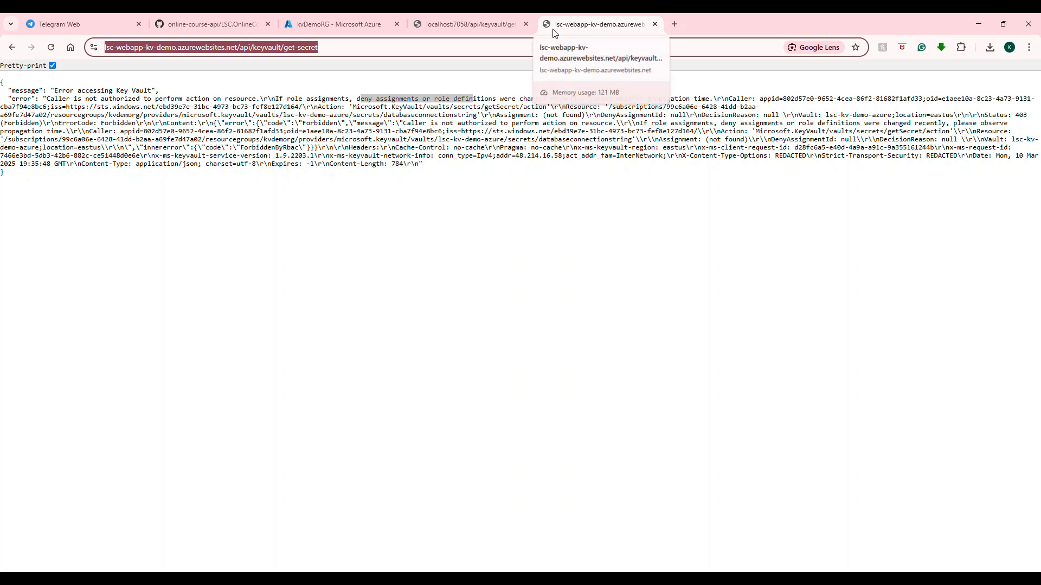
Open the Identity settings of the lsc-webapp-kv-demo web app from kvDemoRG and select its system-assigned object (principal) ID.
click(327, 24)
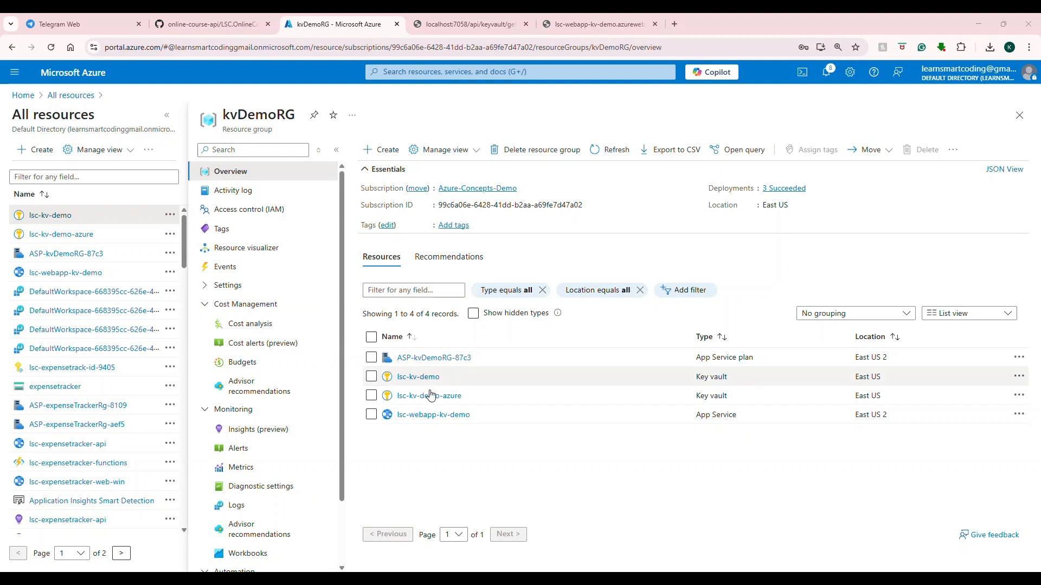
click(427, 417)
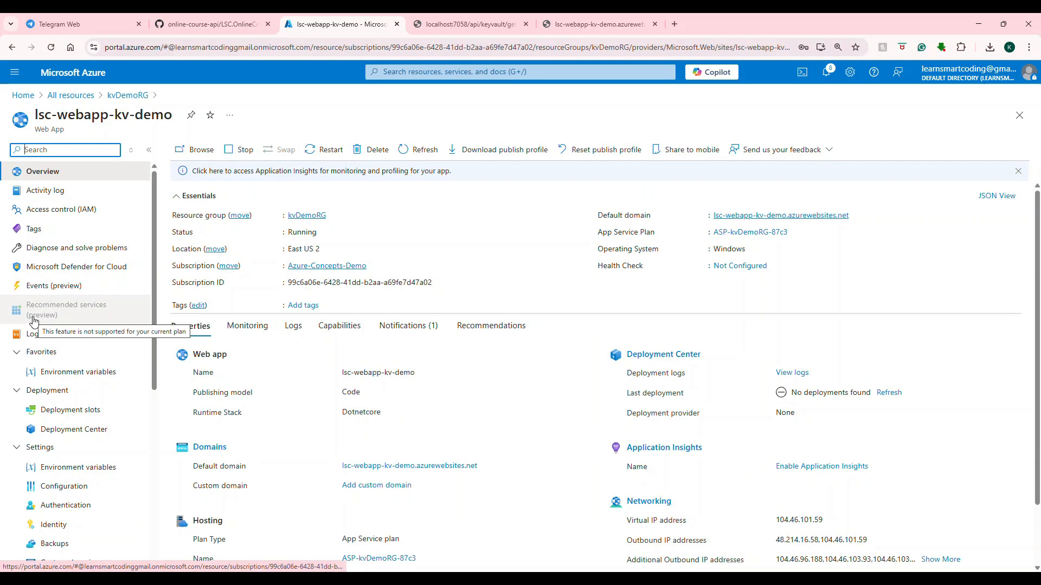
scroll(53, 309, down, 3)
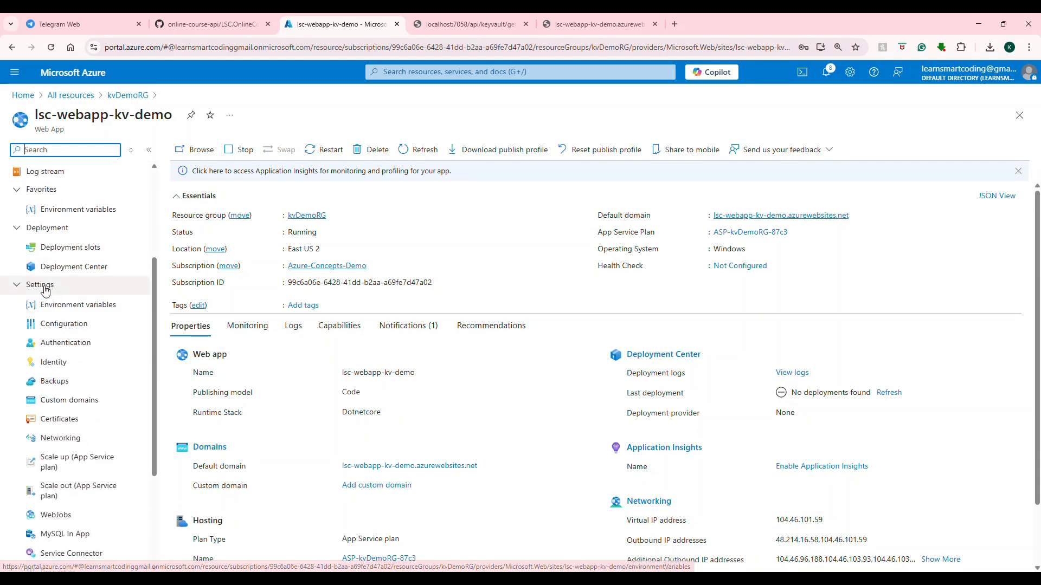
click(45, 363)
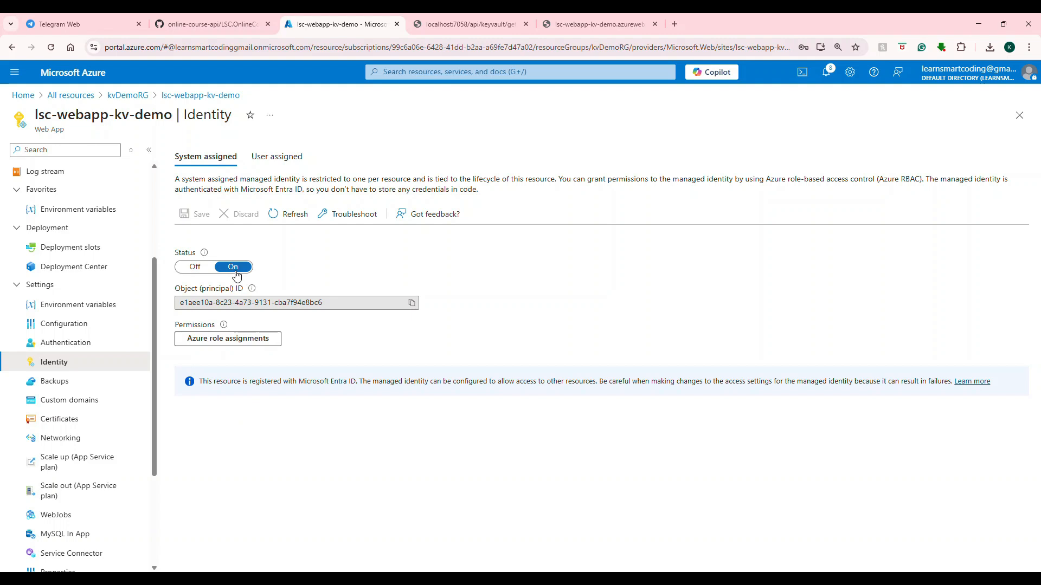
click(186, 303)
drag(323, 305, 202, 308)
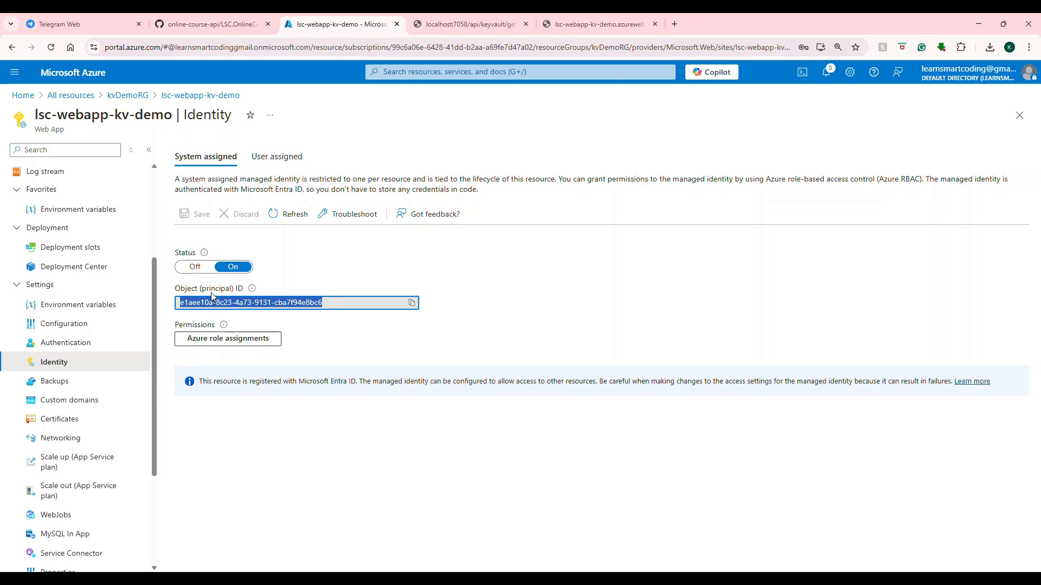
View the web app's user-assigned identities, and switch the system-assigned identity status off and back on without saving.
click(273, 158)
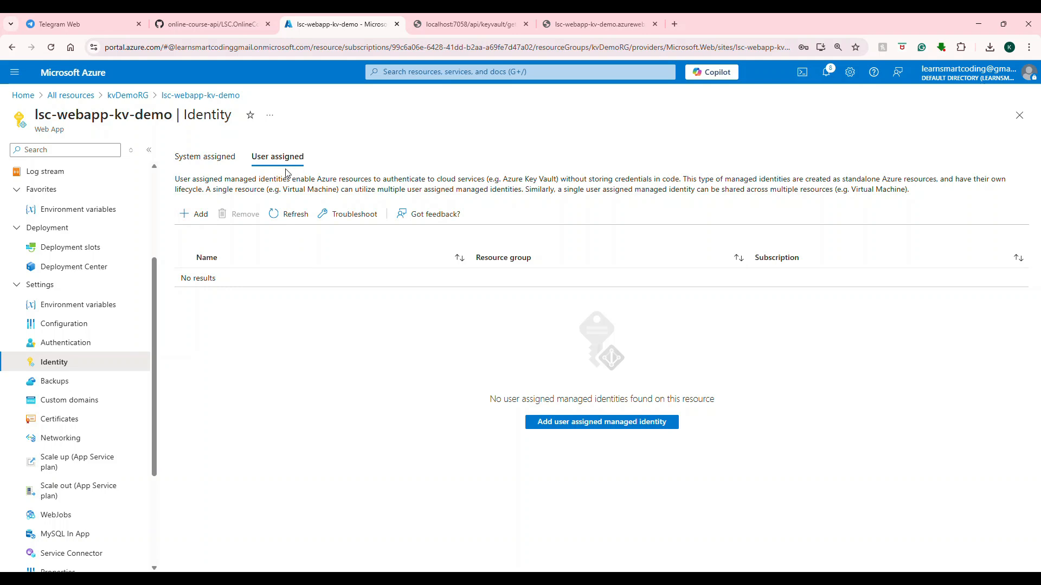
click(227, 157)
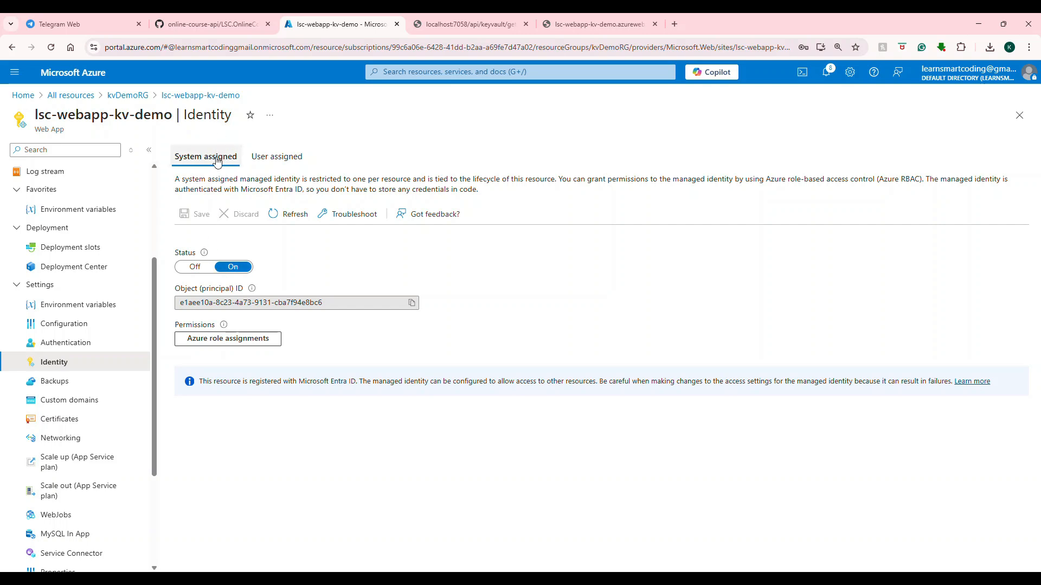
click(201, 274)
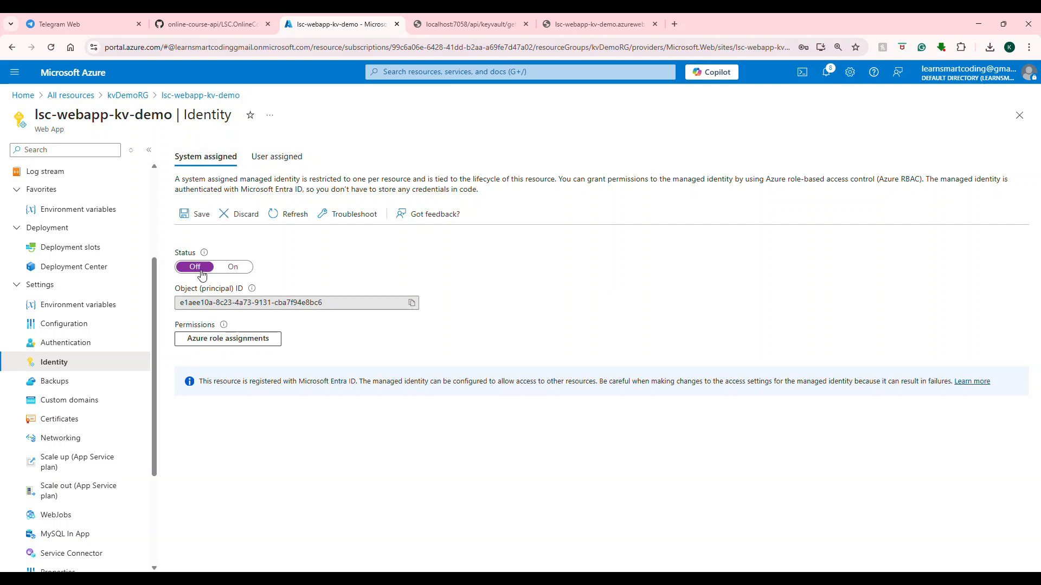
click(228, 269)
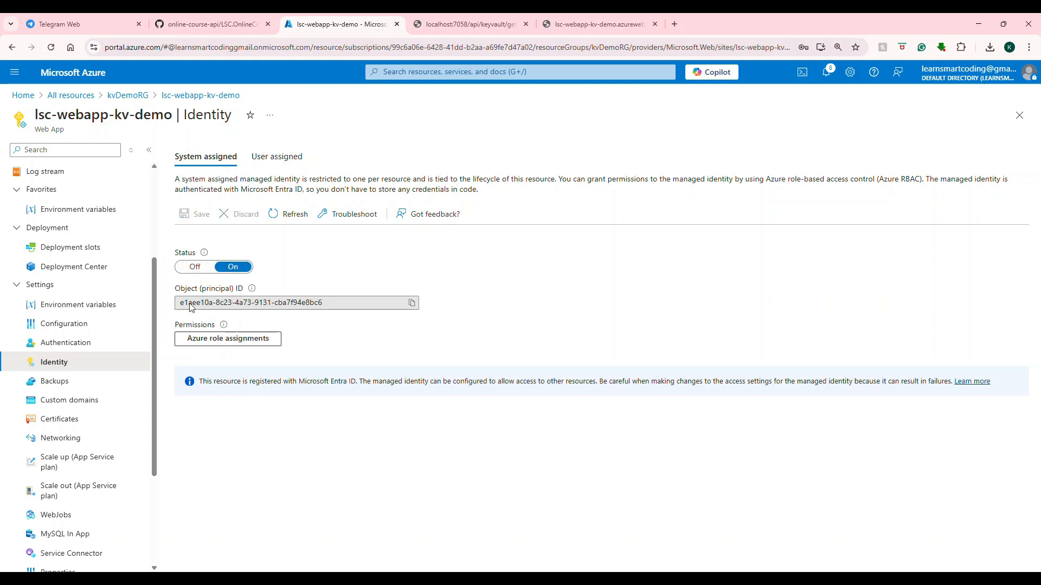
Copy the web app's object (principal) ID and open Access control (IAM) of the lsc-kv-demo-azure key vault in kvDemoRG.
drag(318, 301, 181, 309)
key(ctrl+c)
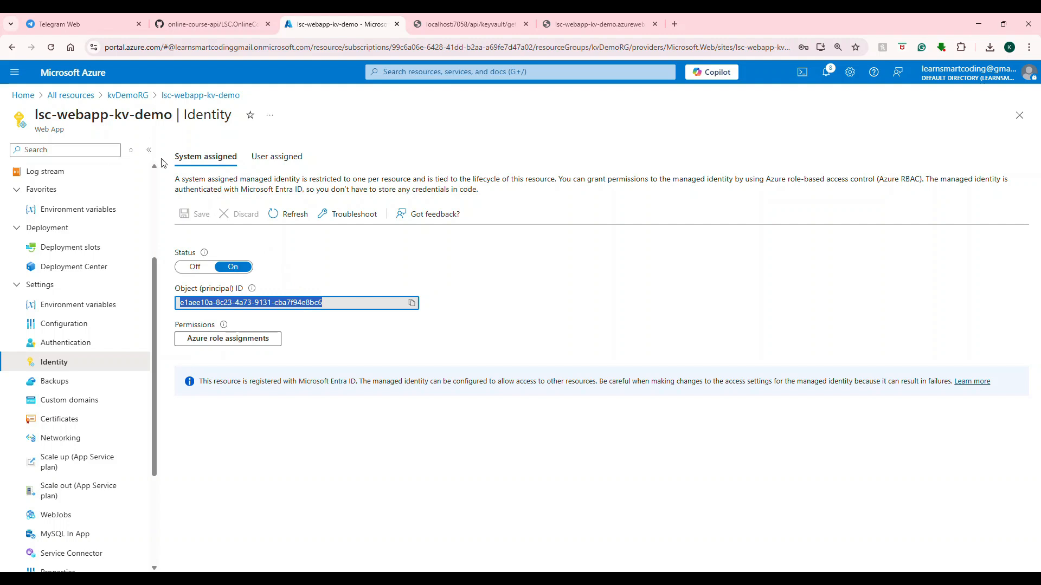
click(142, 99)
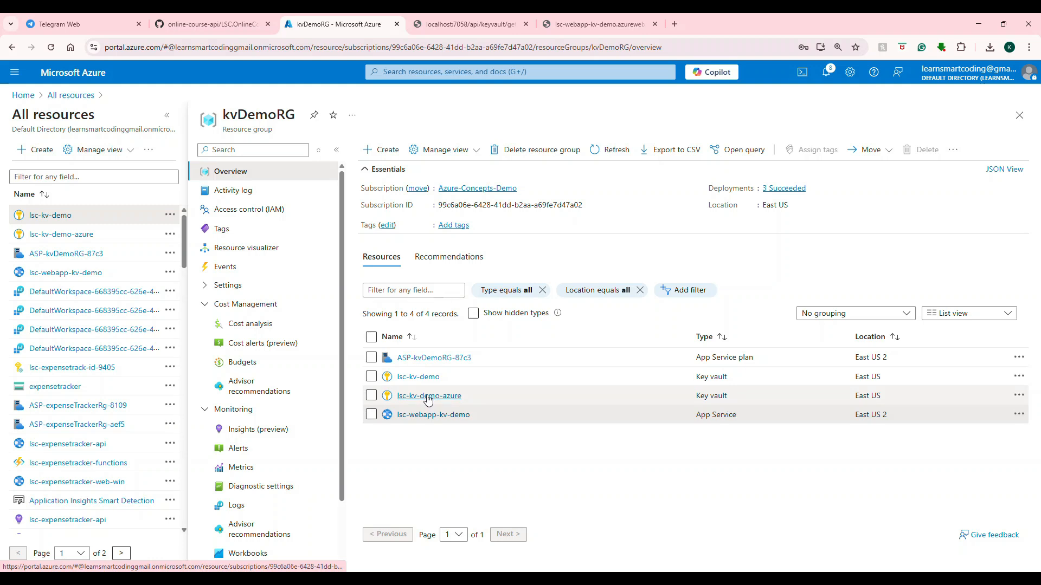
click(427, 396)
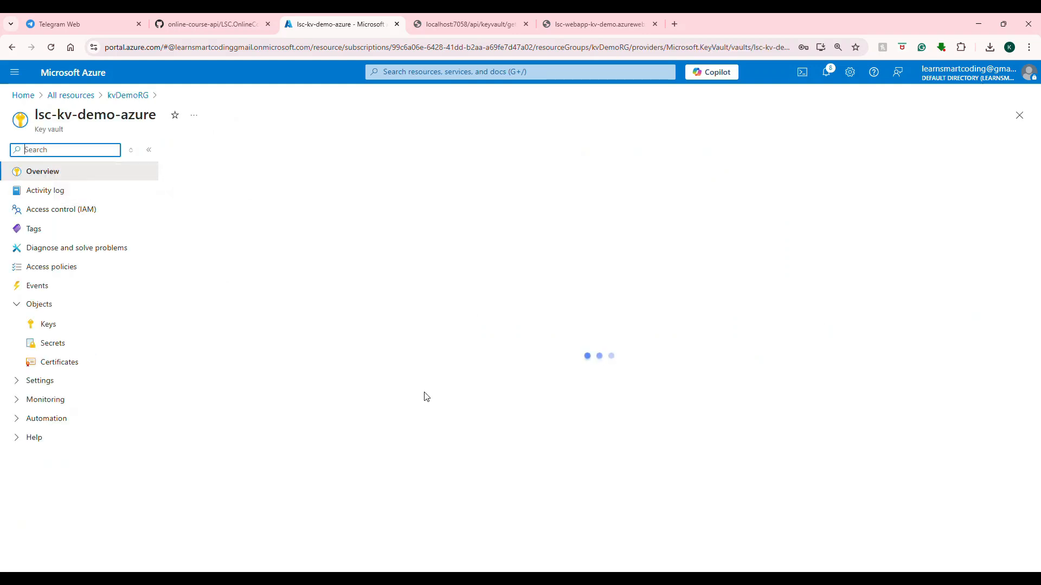
click(86, 217)
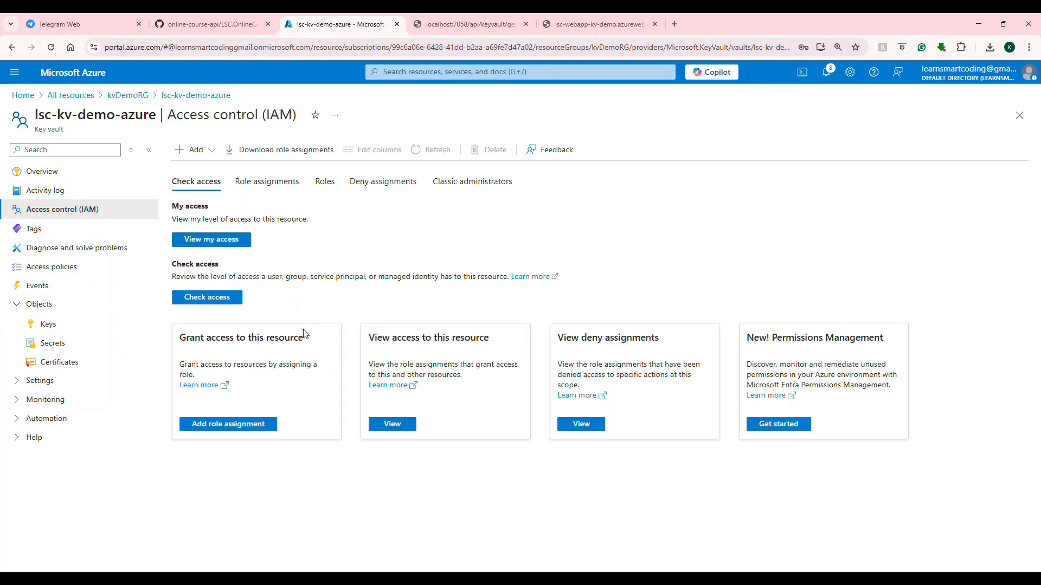
Start a role assignment on the key vault, search the roles for "key vault sec" and choose Key Vault Secrets User.
click(207, 156)
click(231, 189)
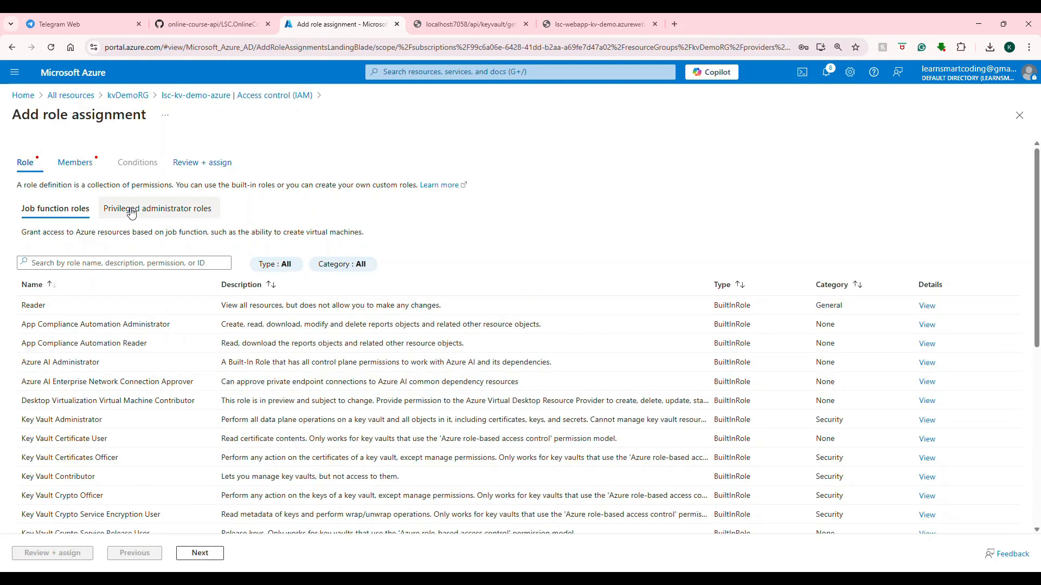
click(158, 266)
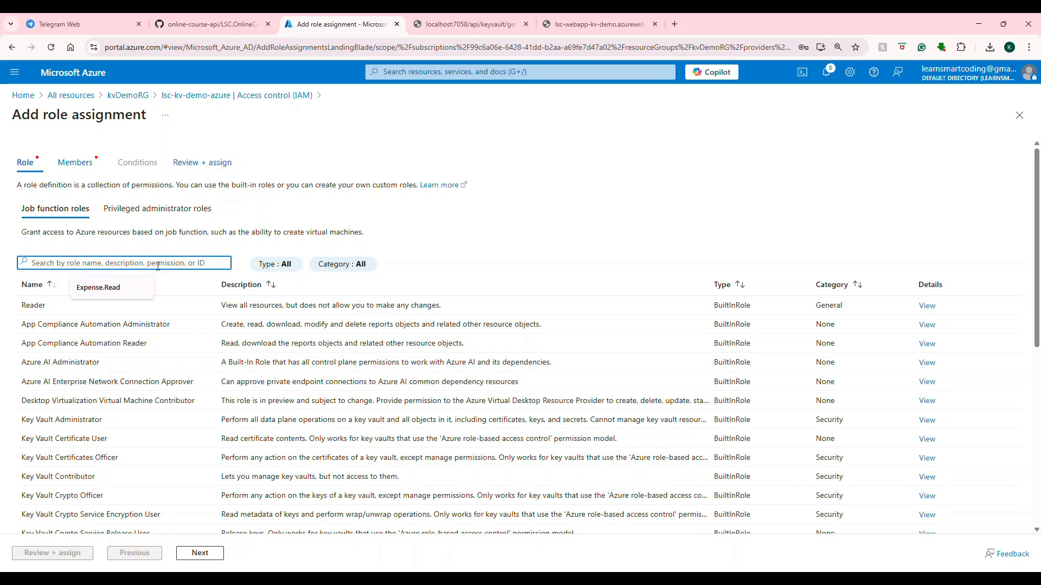
text(key vault sec)
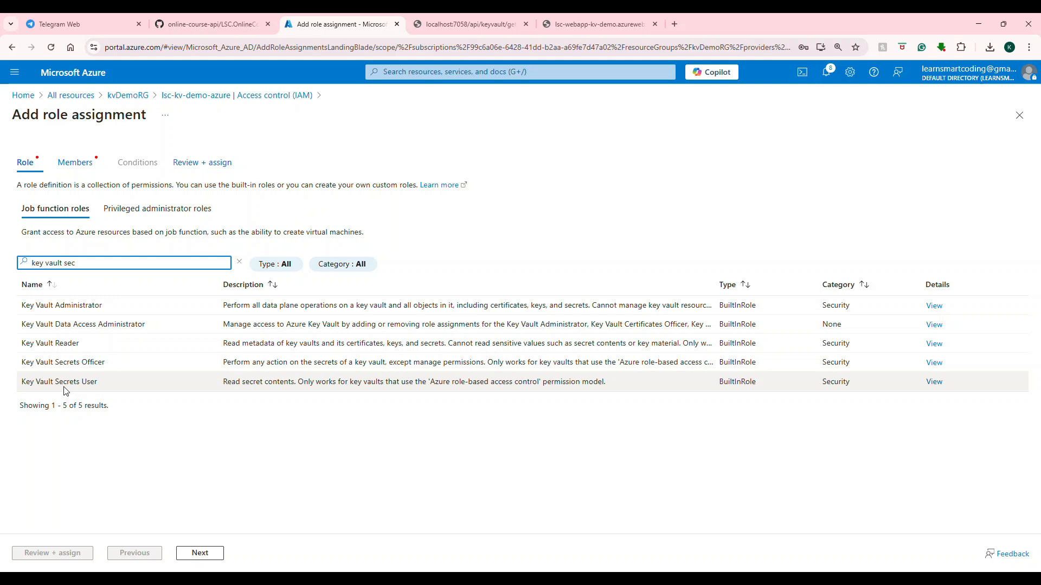
click(65, 382)
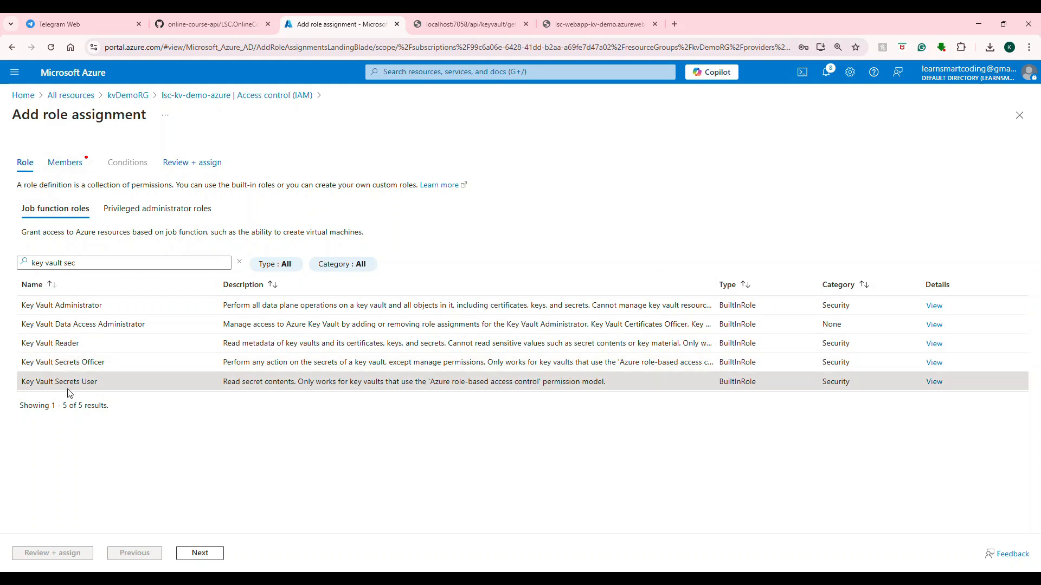
click(200, 554)
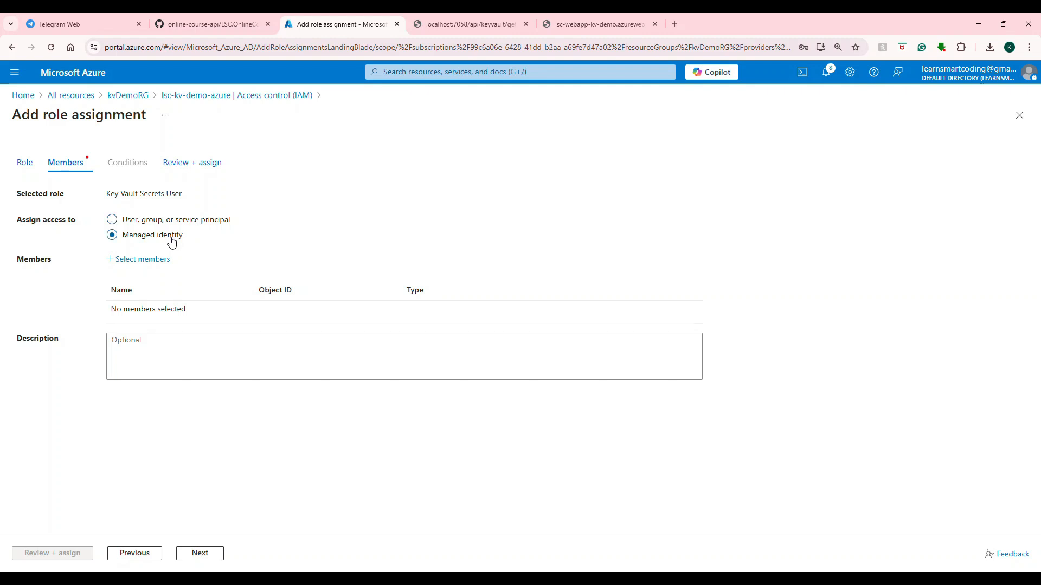
Assign access to a managed identity and add the App Service identity lsc-webapp-kv-demo as the member.
click(142, 263)
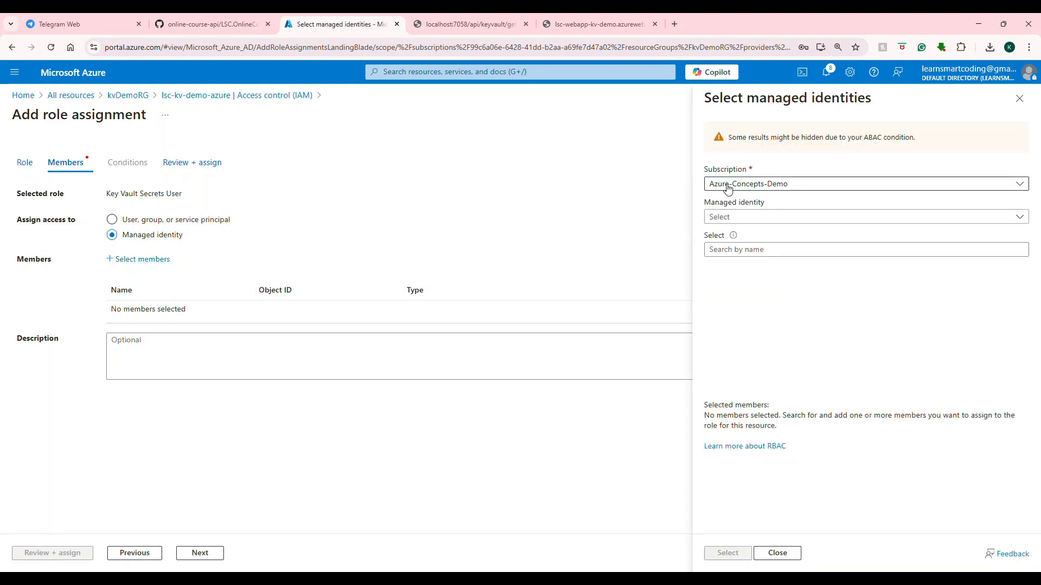
click(715, 218)
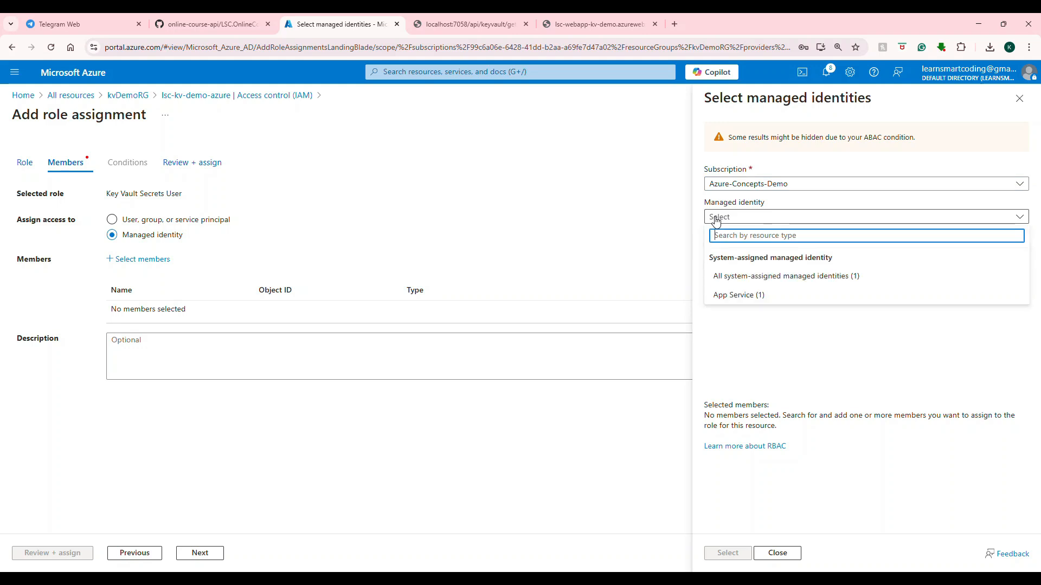
click(733, 296)
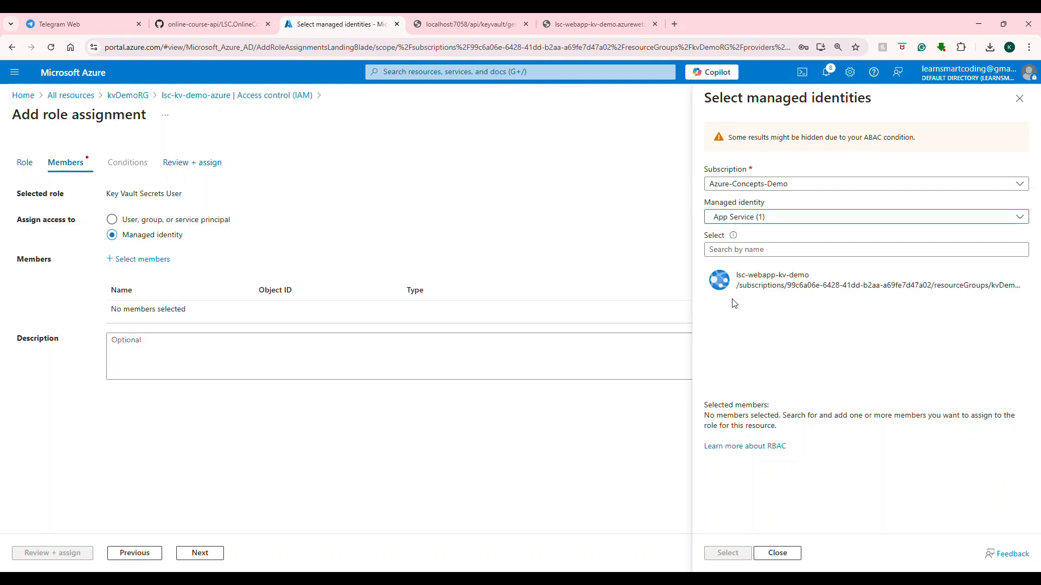
click(796, 291)
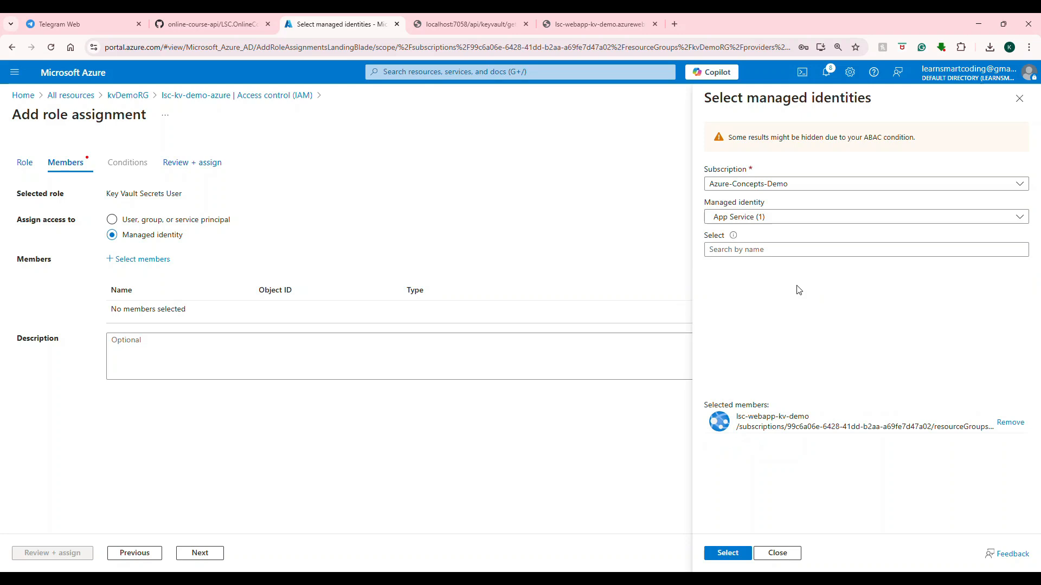
click(726, 554)
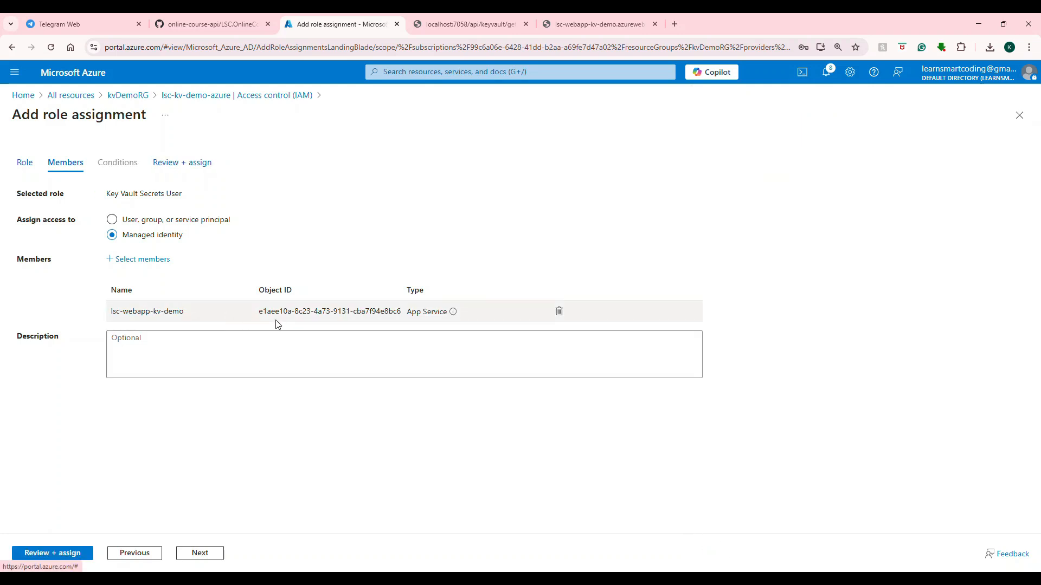
Check the member's object ID by searching the page for the copied ID, and review and assign the role.
key(ctrl+f)
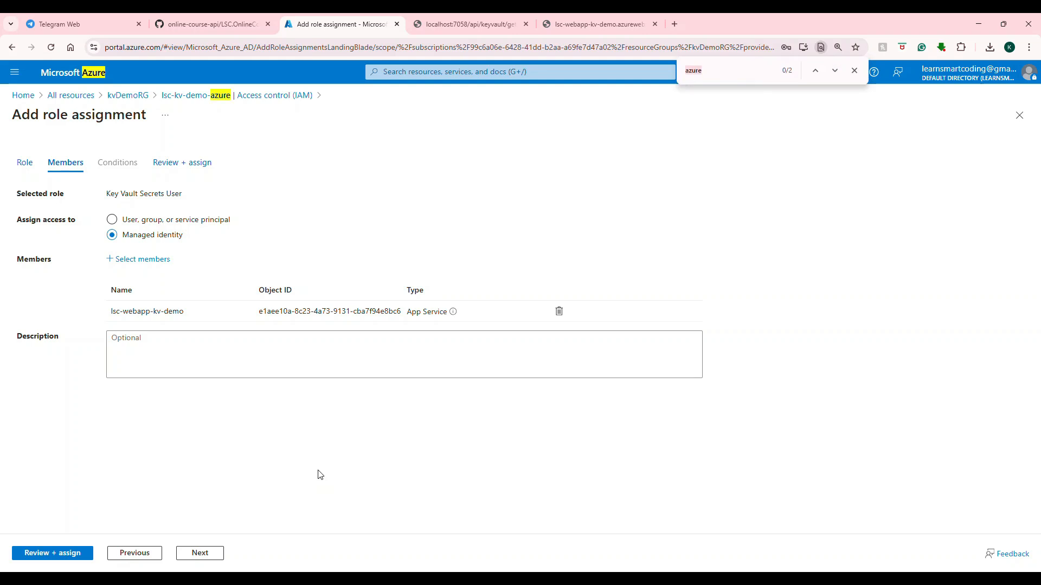
key(ctrl+v)
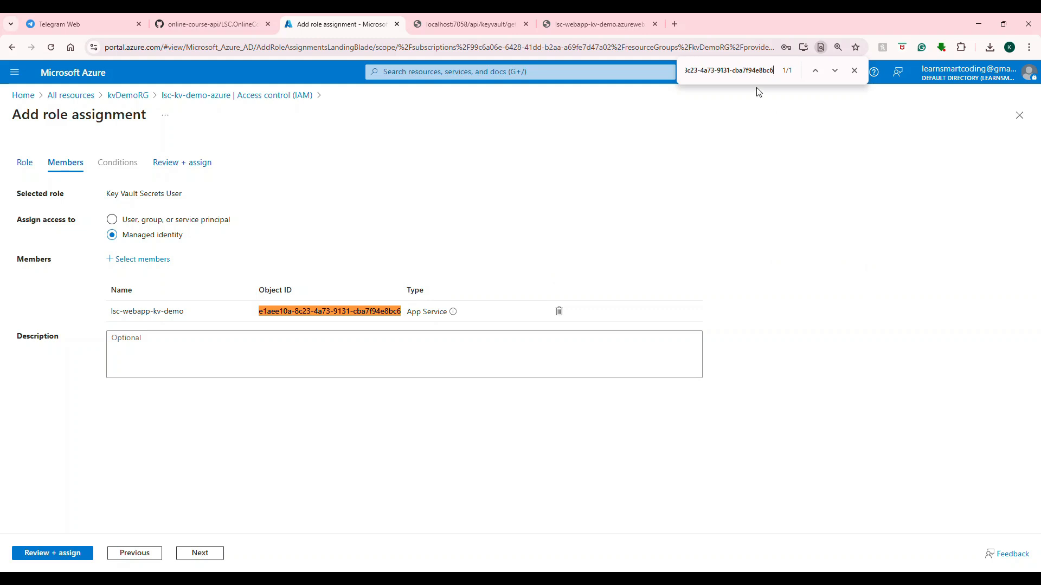
click(854, 70)
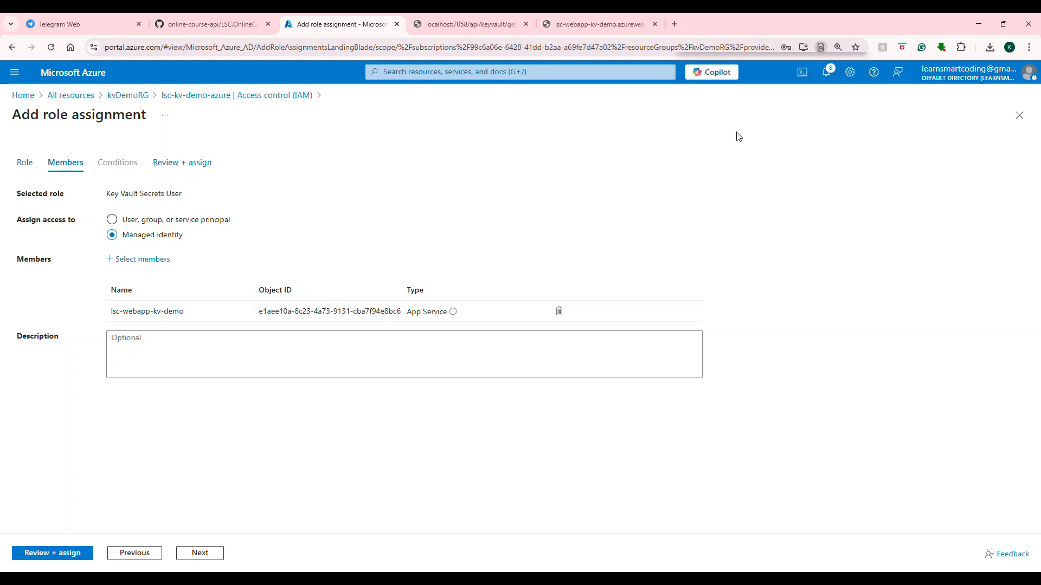
click(191, 552)
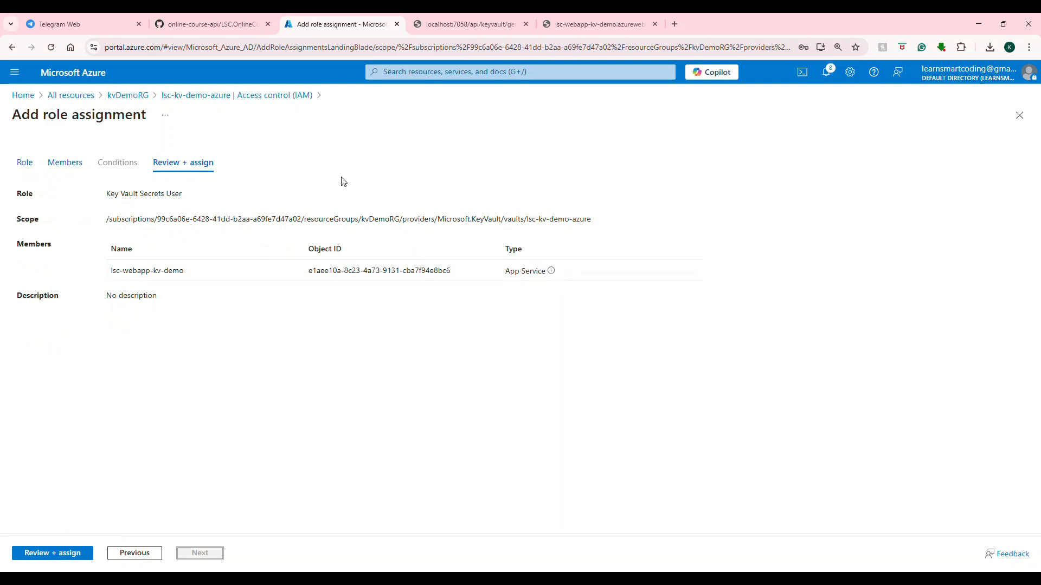
click(52, 552)
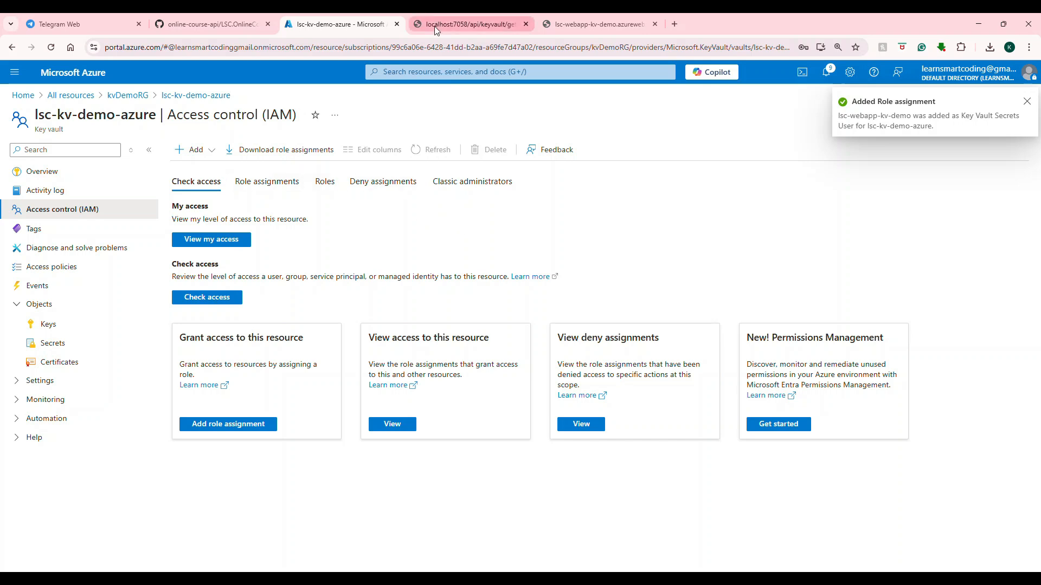
Reload the published web app's api/keyvault/get-secret endpoint, pretty-print the response and compare it with the localhost:7058 response.
click(571, 23)
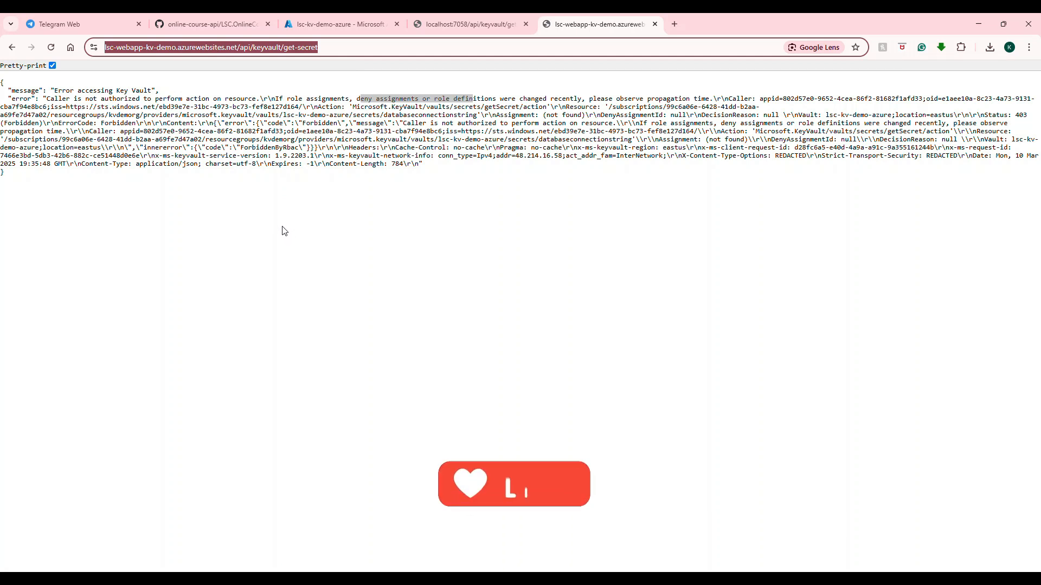
click(467, 48)
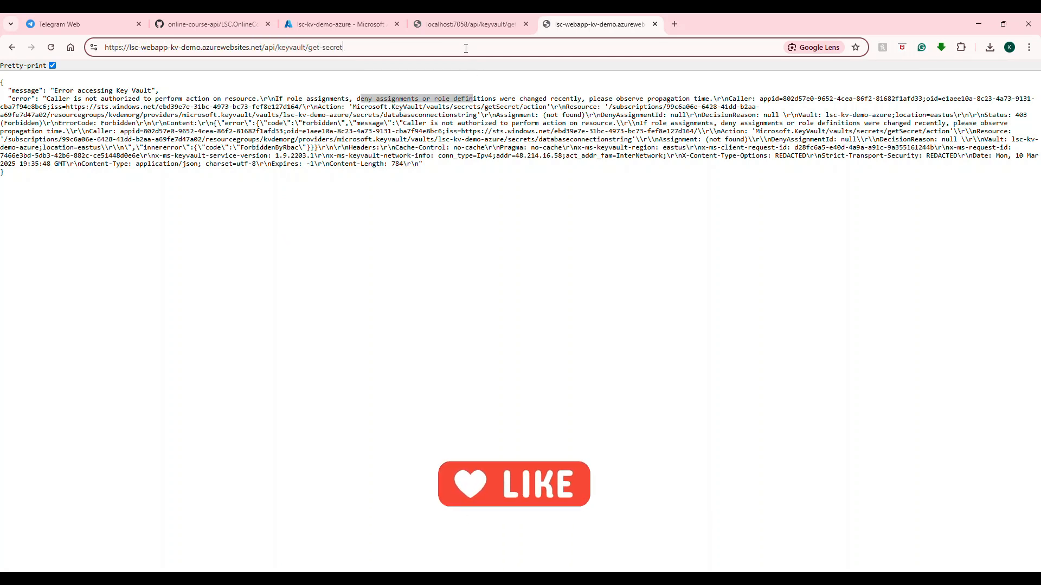
key(Return)
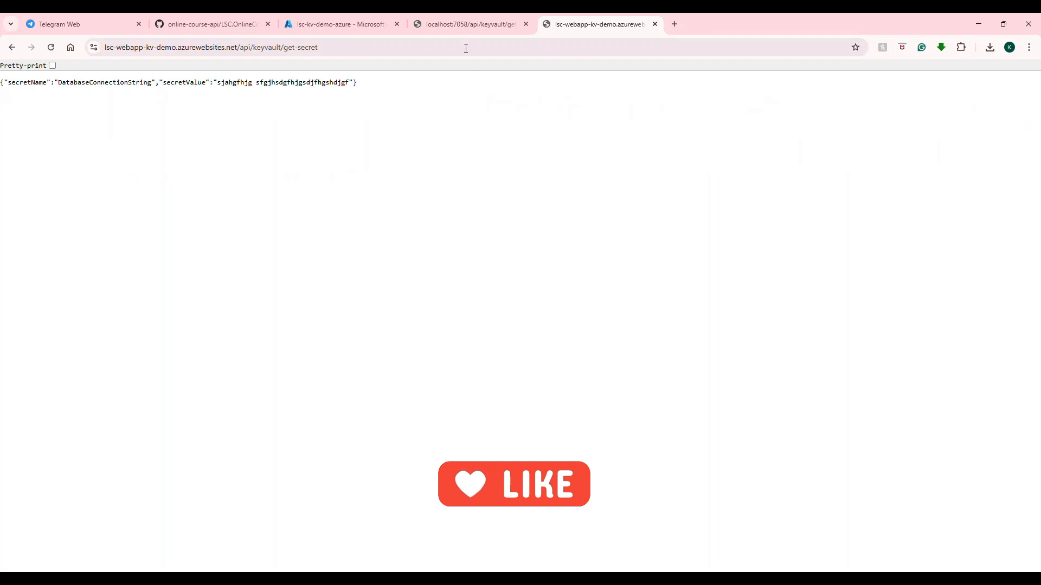
click(52, 65)
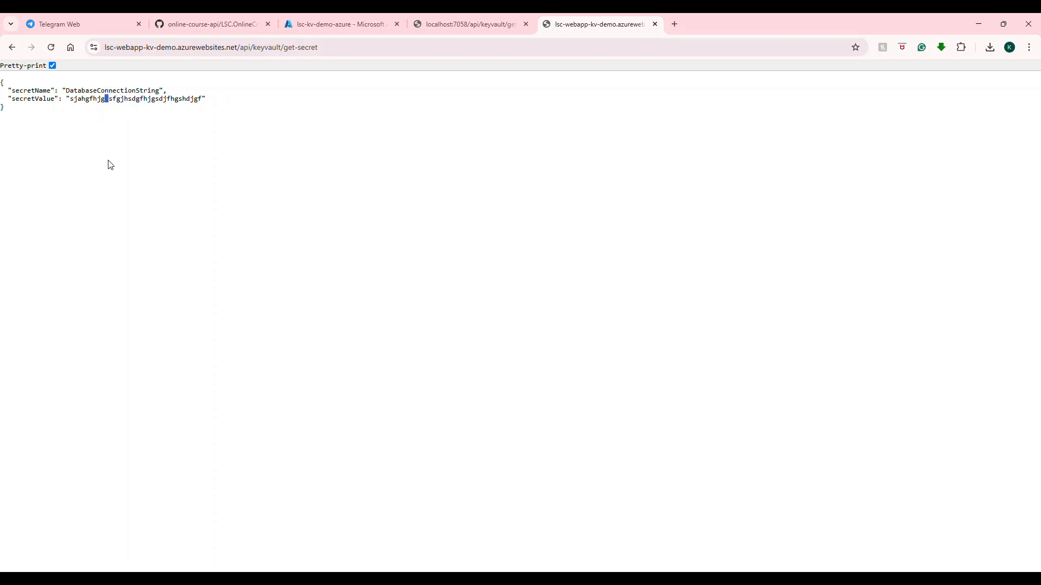
click(460, 24)
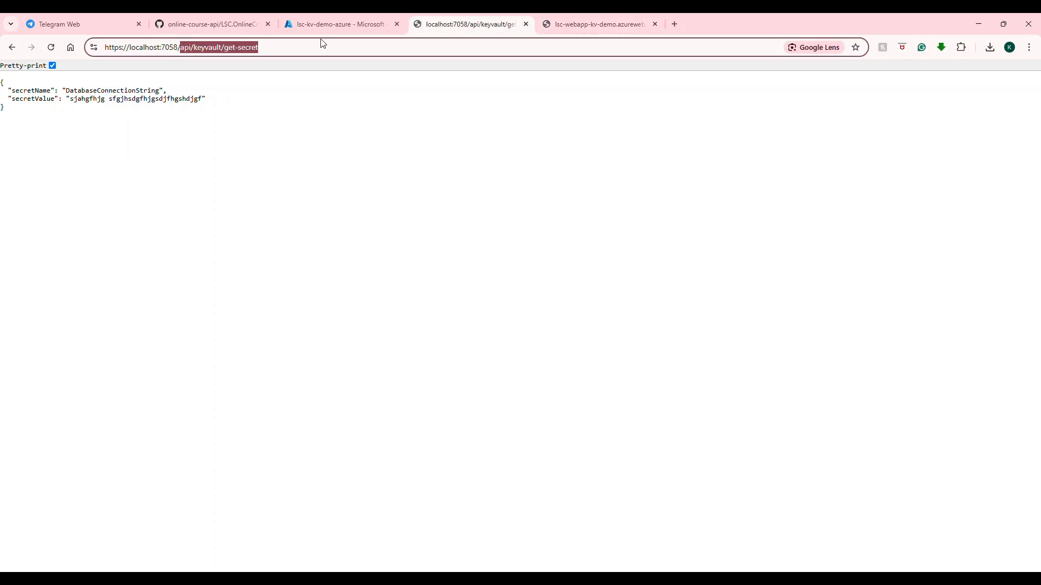
Remove the Key Vault Secrets User role assignment of lsc-webapp-kv-demo from the lsc-kv-demo-azure key vault.
click(328, 26)
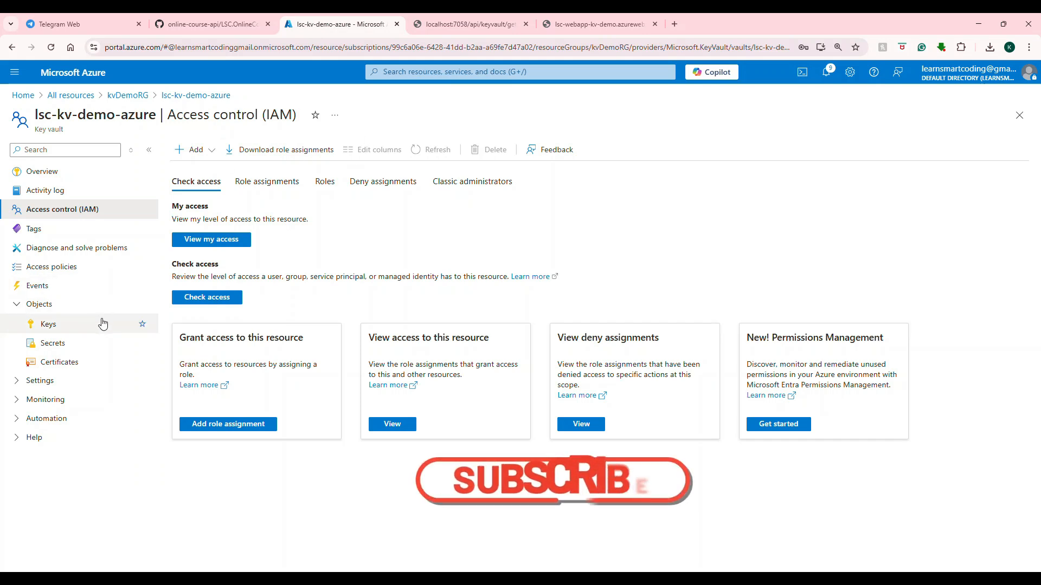
click(276, 190)
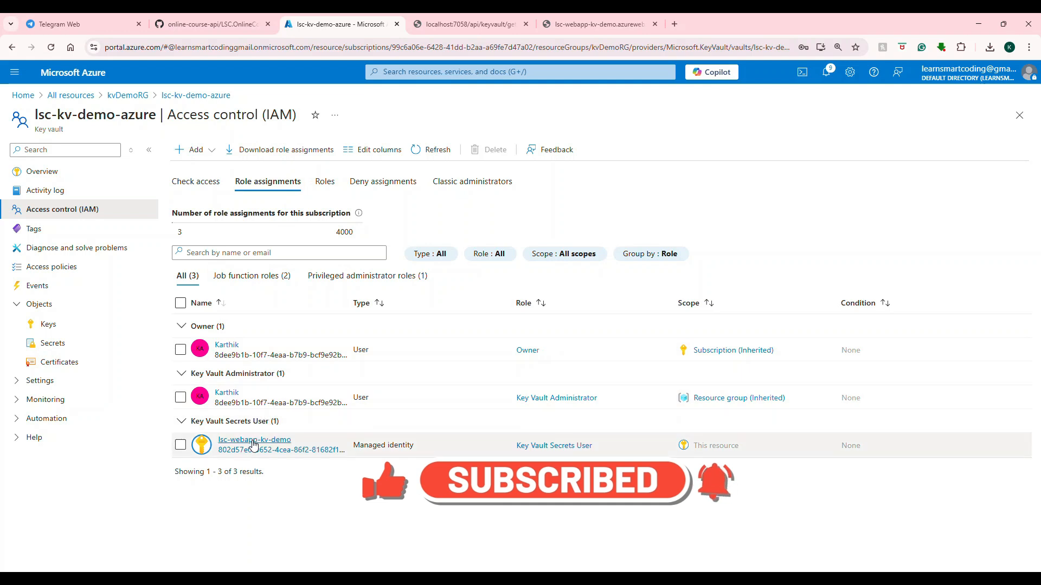
click(181, 445)
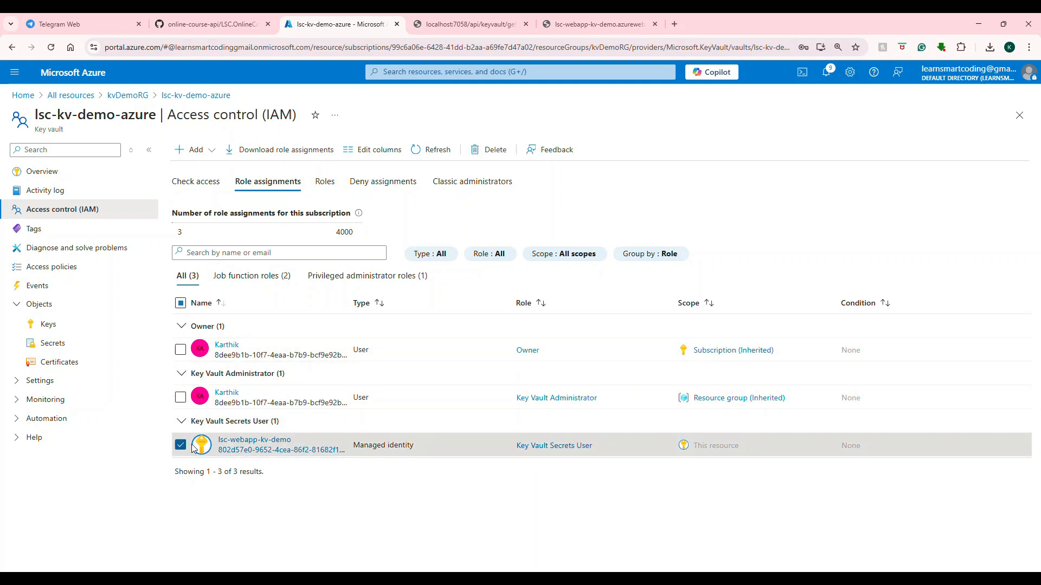
click(478, 149)
click(210, 220)
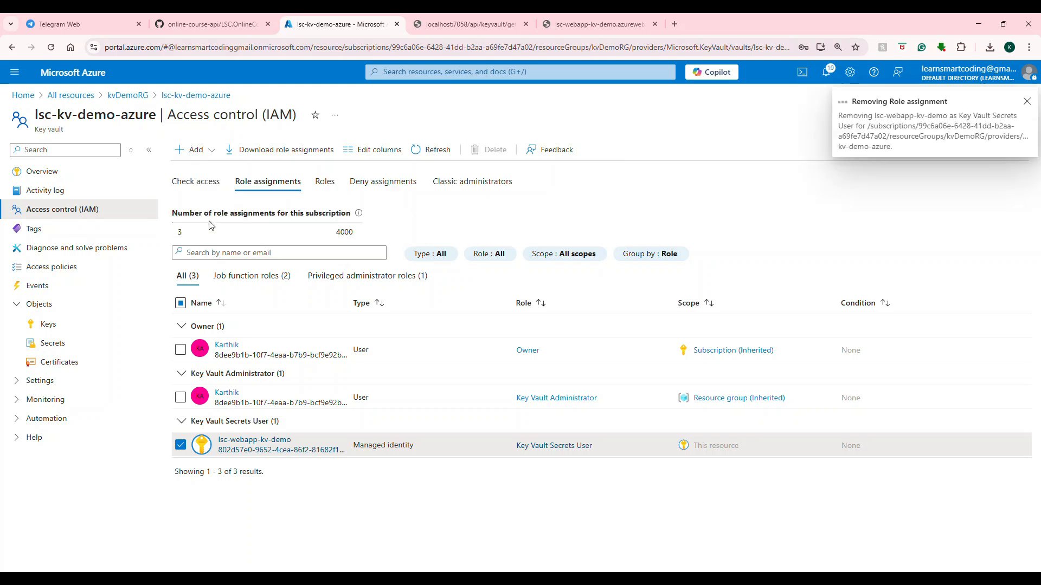
Request the web app's get-secret endpoint repeatedly to test its key vault access without the role.
click(596, 24)
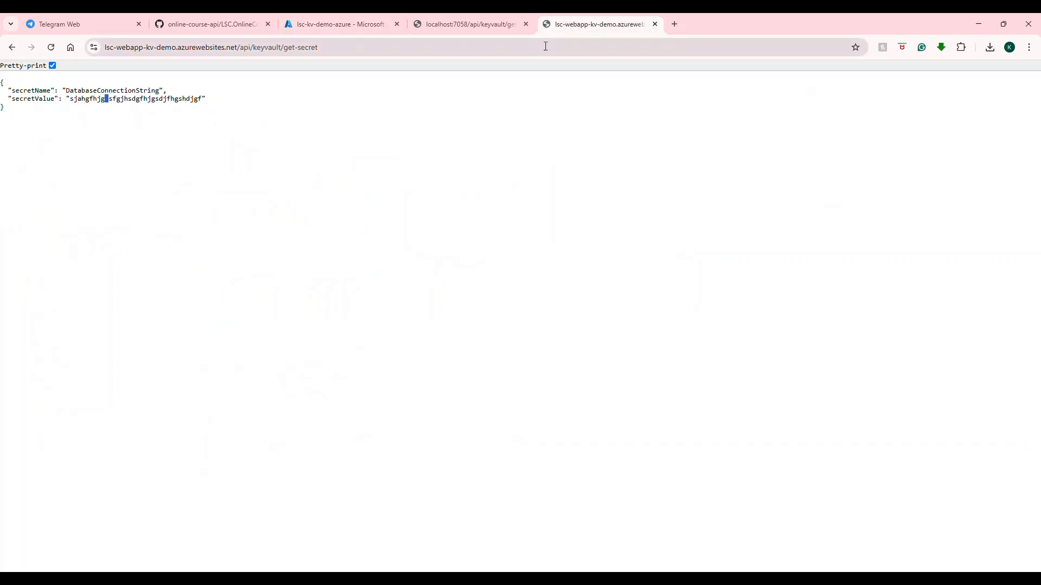
click(545, 47)
key(Return)
click(545, 46)
key(Return)
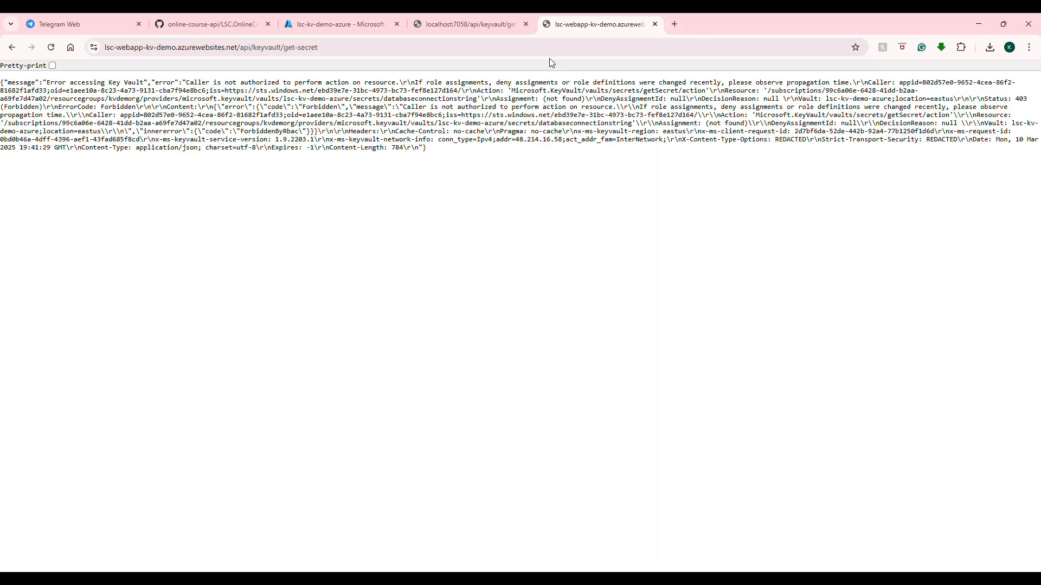
Remove the user's Key Vault Administrator role assignment from the kvDemoRG resource group and dismiss the notification.
click(342, 25)
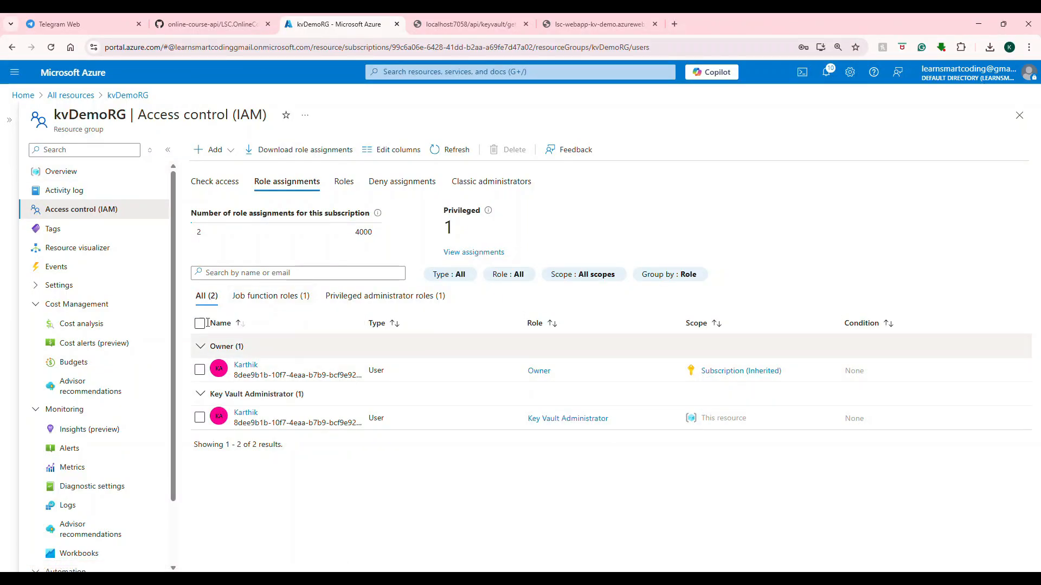
click(200, 417)
click(505, 149)
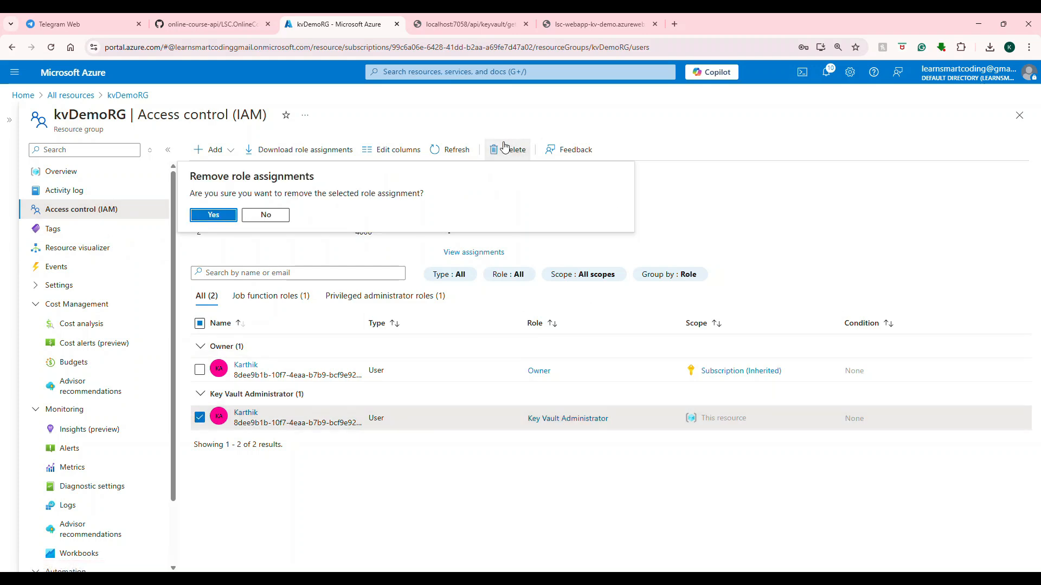
click(218, 217)
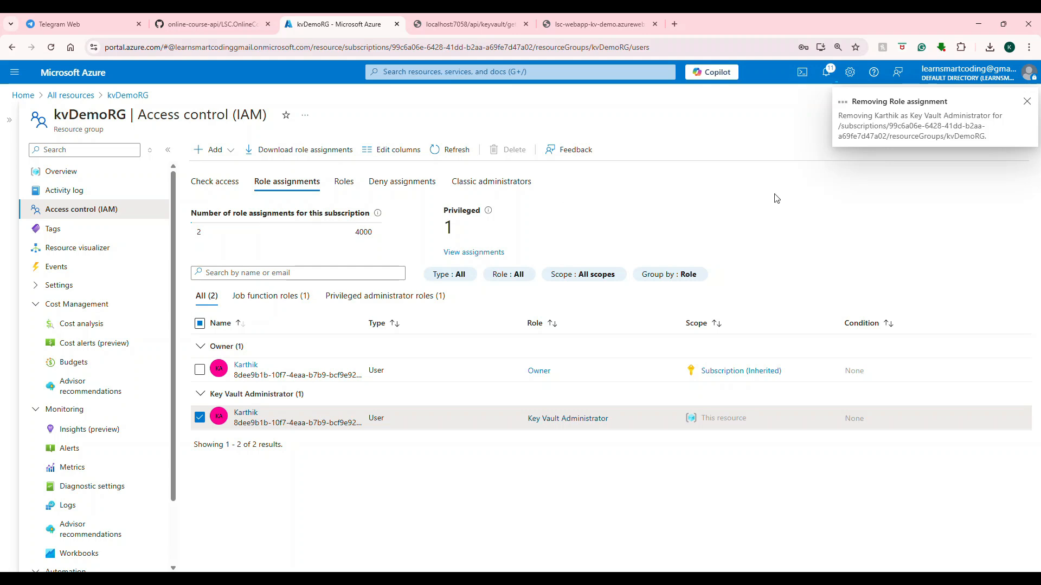
click(1025, 103)
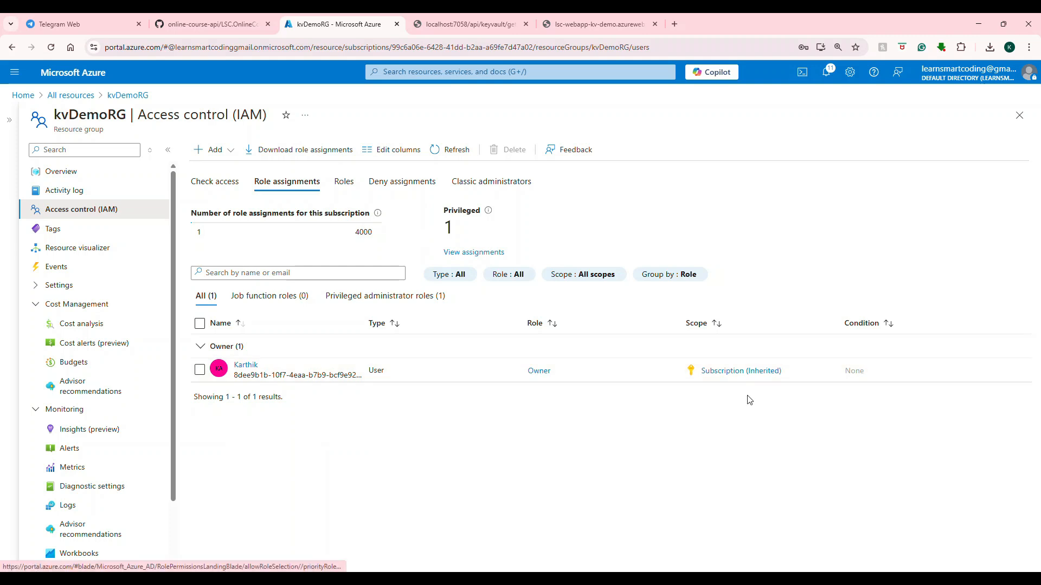
Open the secrets of lsc-kv-demo-azure from kvDemoRG to check access without the administrator role.
click(135, 102)
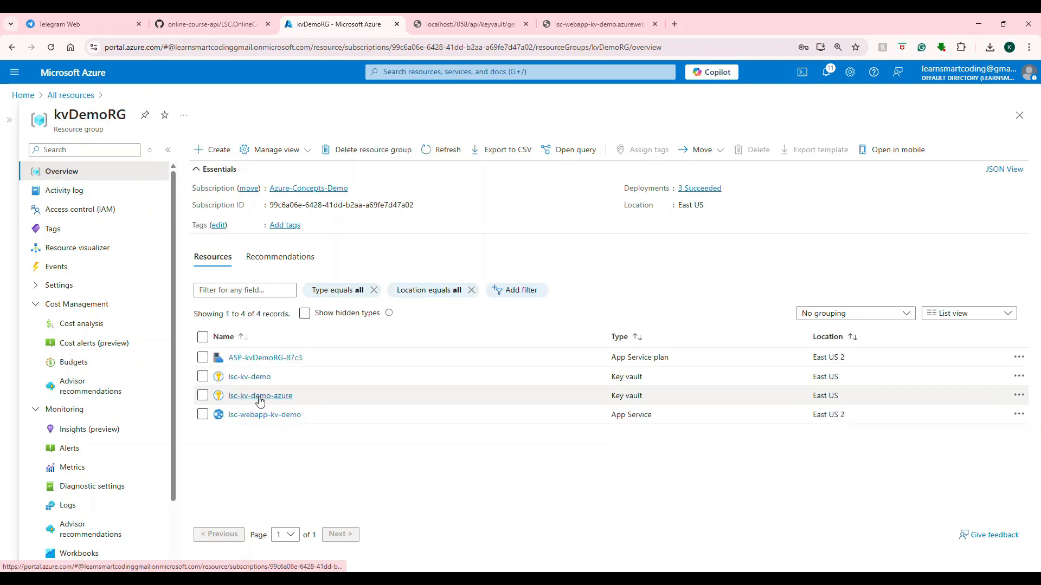
click(260, 400)
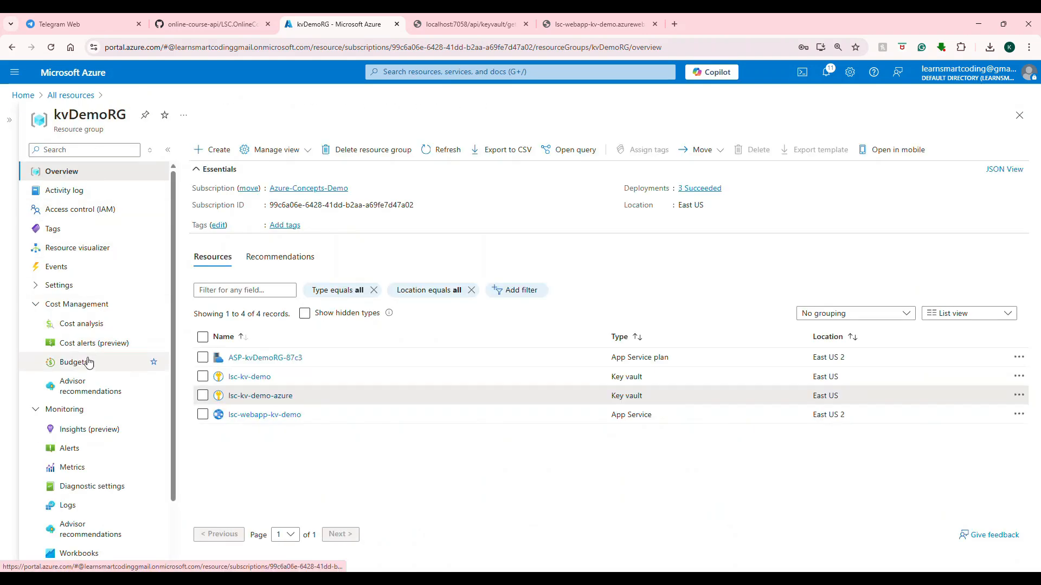
click(54, 343)
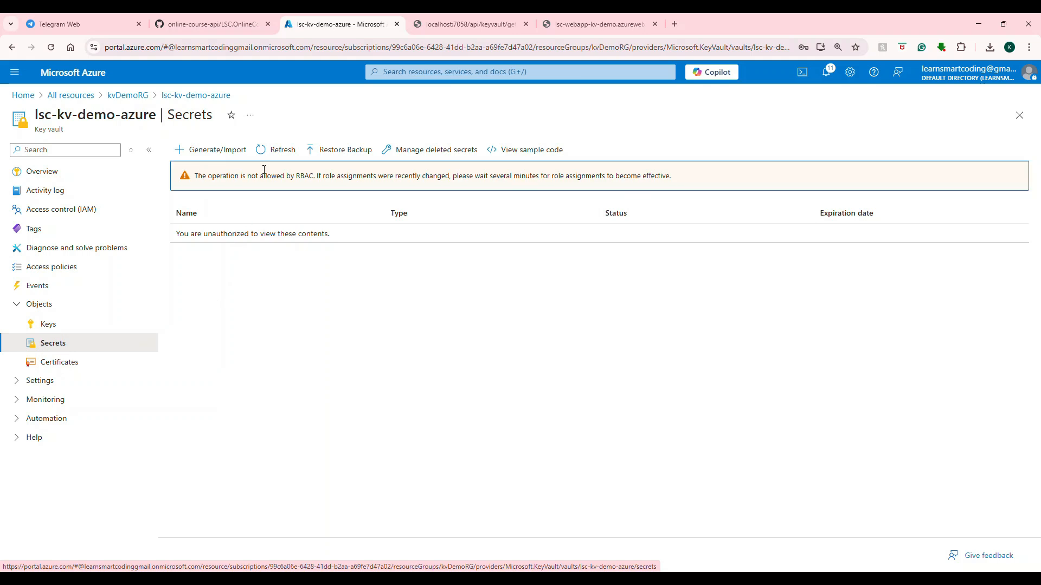
drag(195, 175, 522, 176)
click(219, 185)
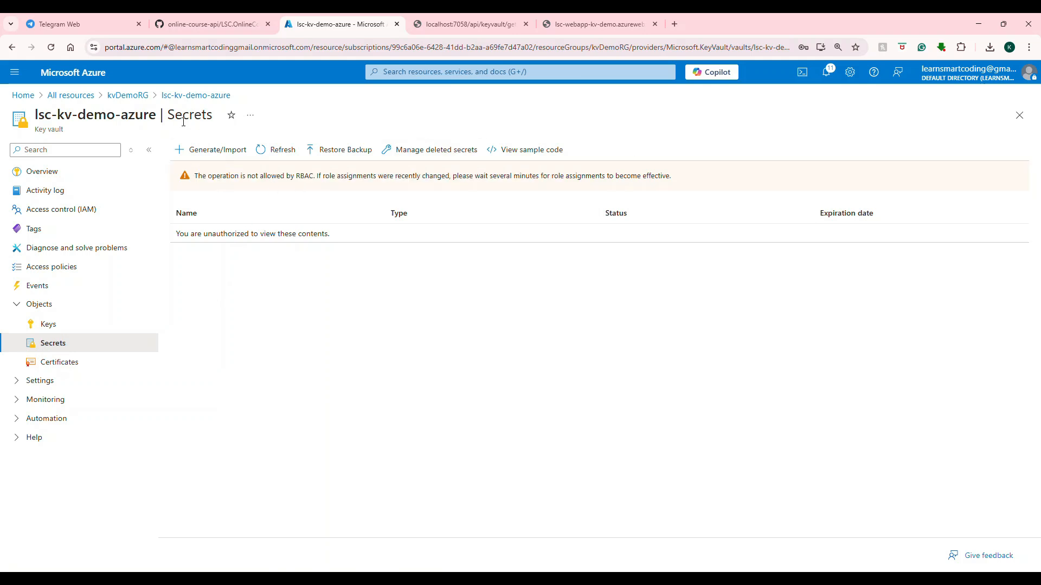
Start a role assignment on kvDemoRG, search the roles for "key vault ad" and choose Key Vault Administrator.
click(130, 98)
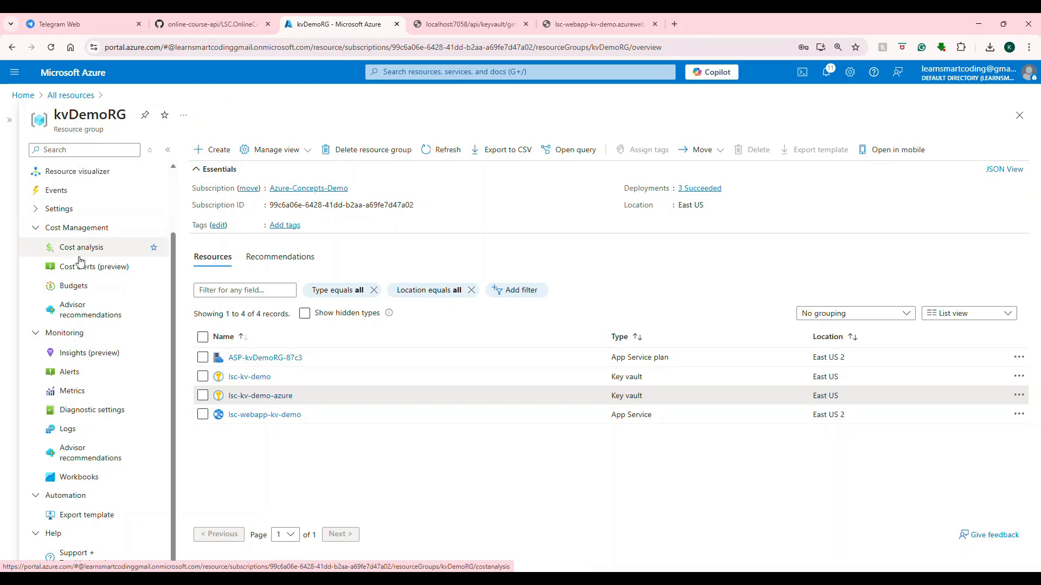
scroll(81, 264, up, 2)
click(93, 214)
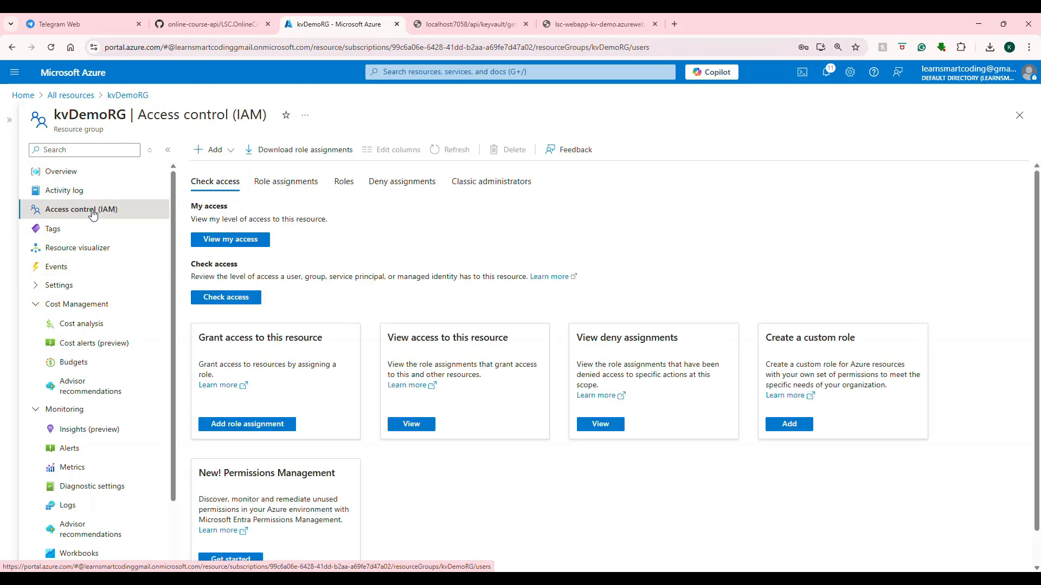
click(232, 152)
click(224, 172)
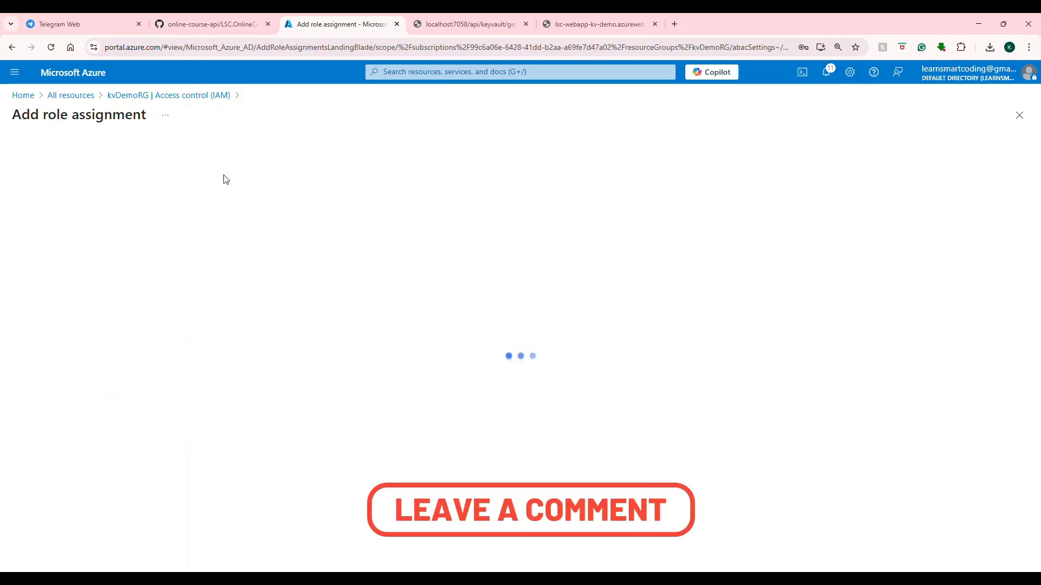
click(79, 262)
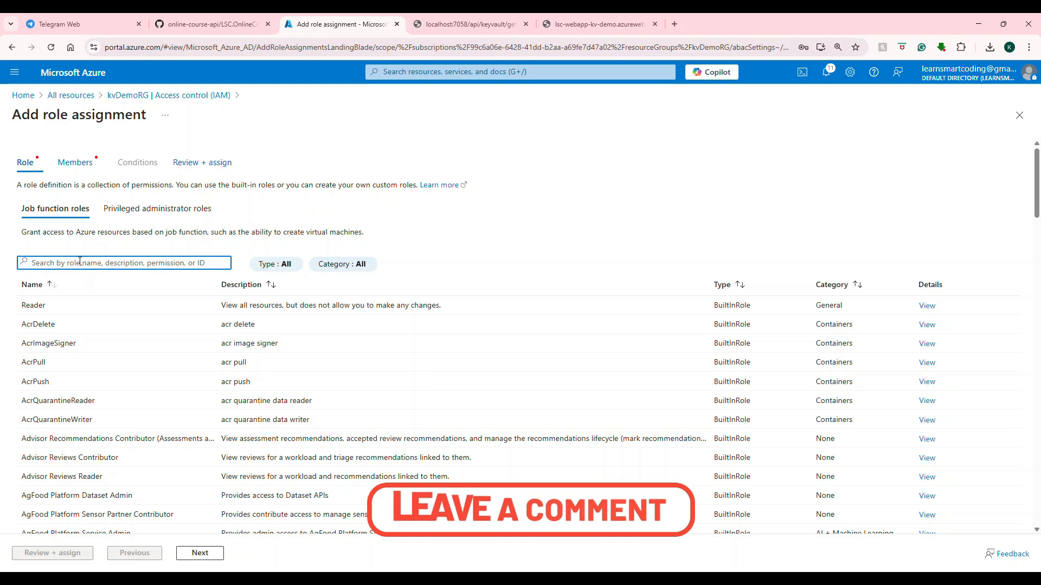
text(key vault ad)
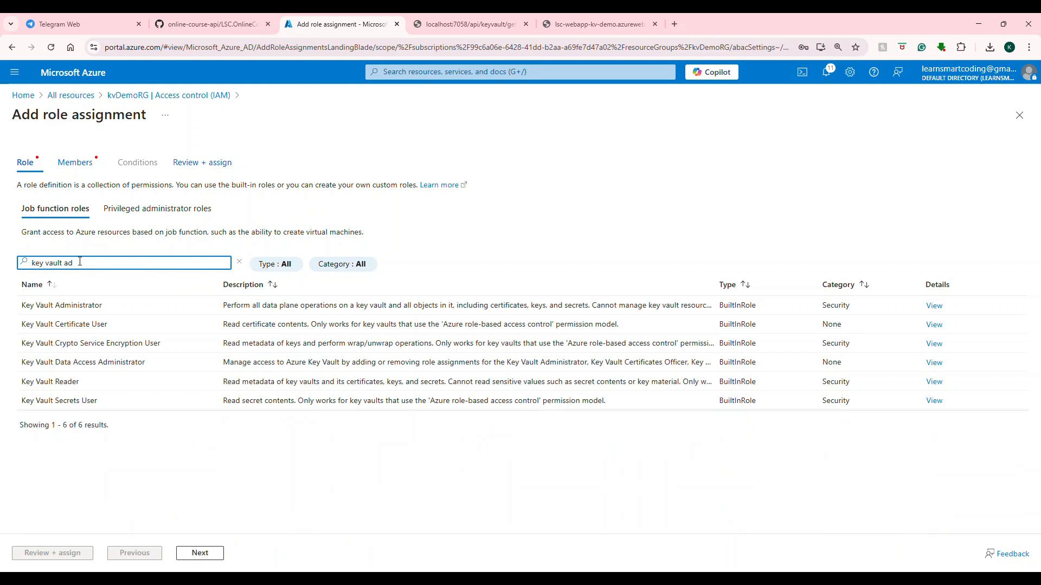
click(125, 306)
click(199, 553)
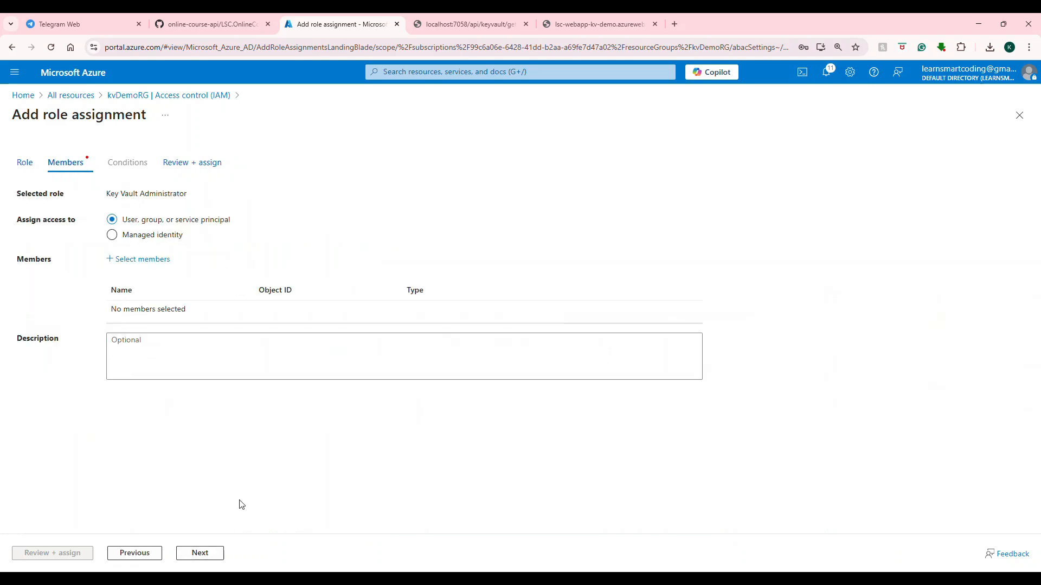
Add the guest user account as the member, and review and assign the Key Vault Administrator role.
click(141, 258)
click(769, 160)
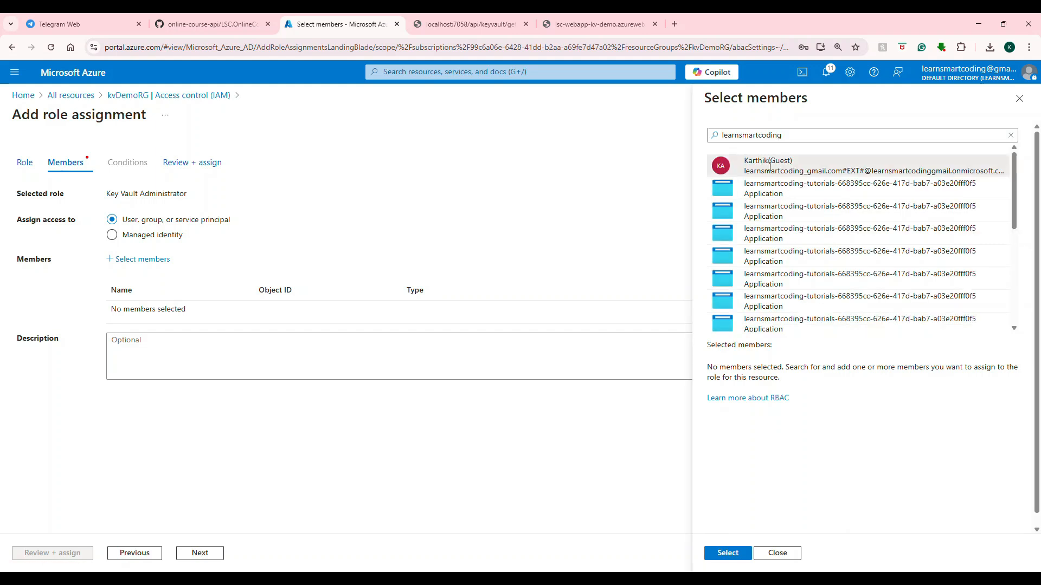
click(770, 165)
click(728, 552)
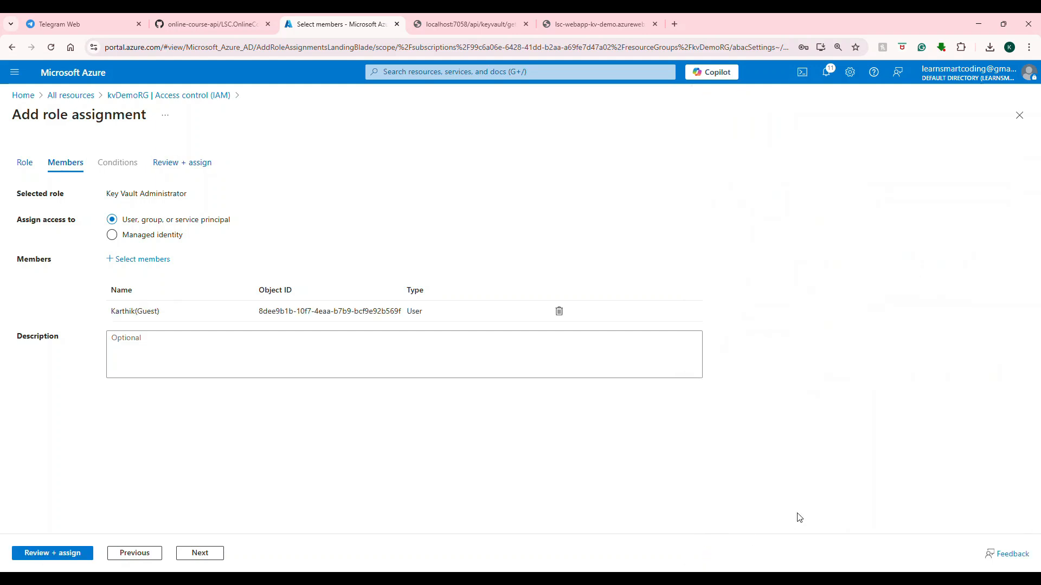
click(187, 553)
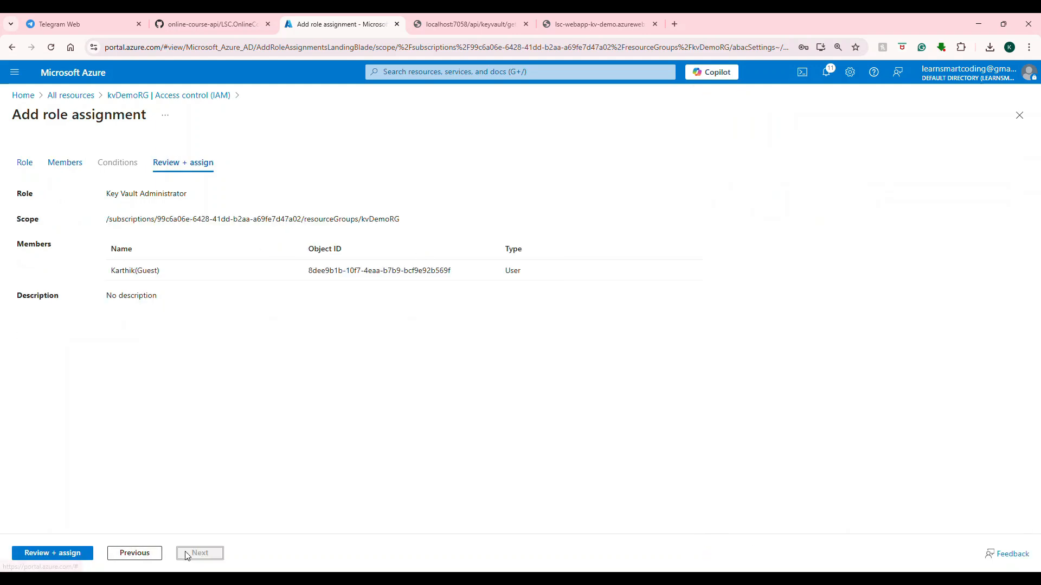
click(73, 558)
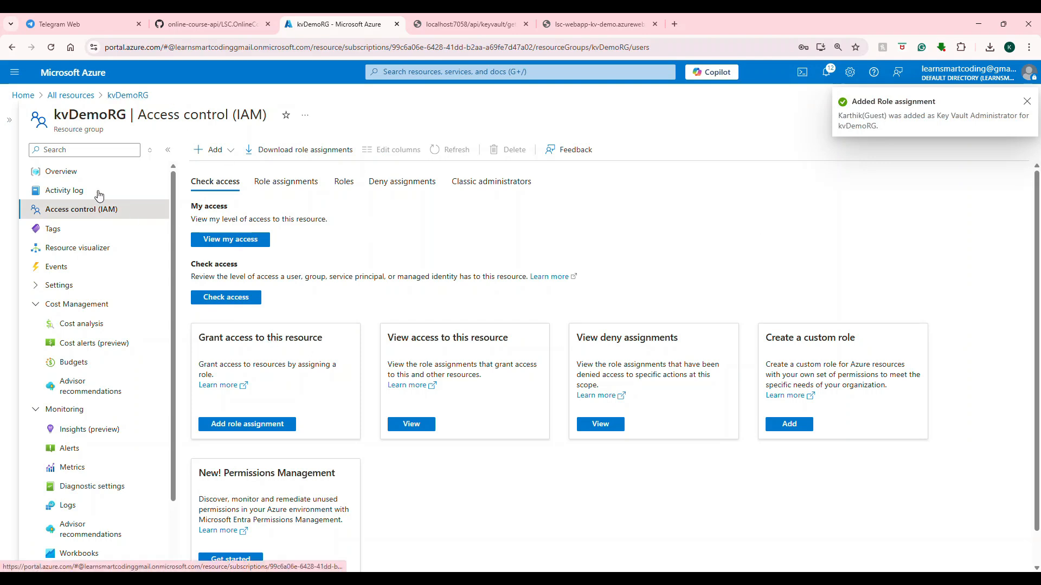
Open Access control (IAM) of lsc-kv-demo-azure and view the signed-in user's own role assignments.
click(92, 171)
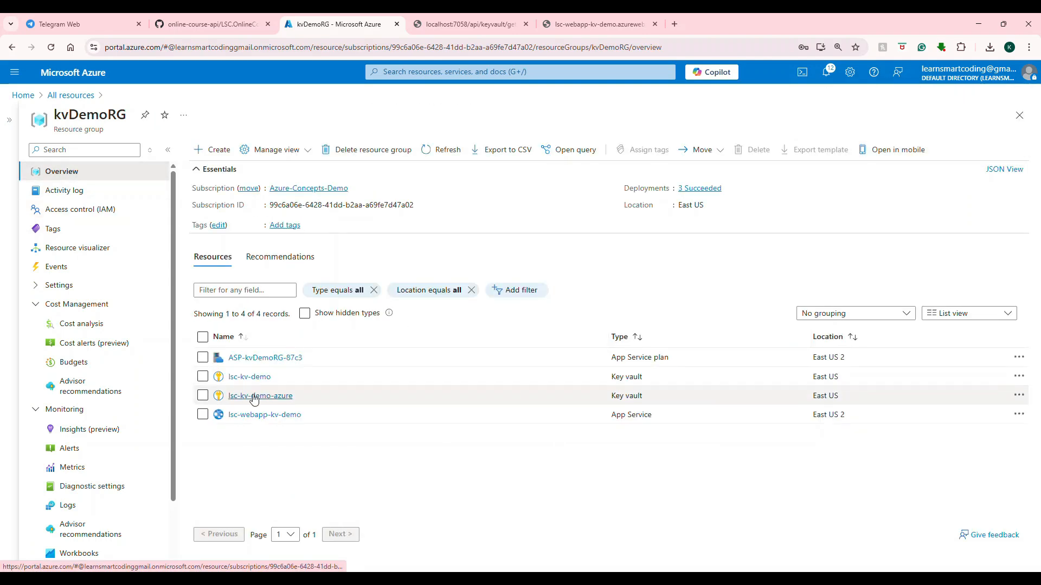
click(254, 396)
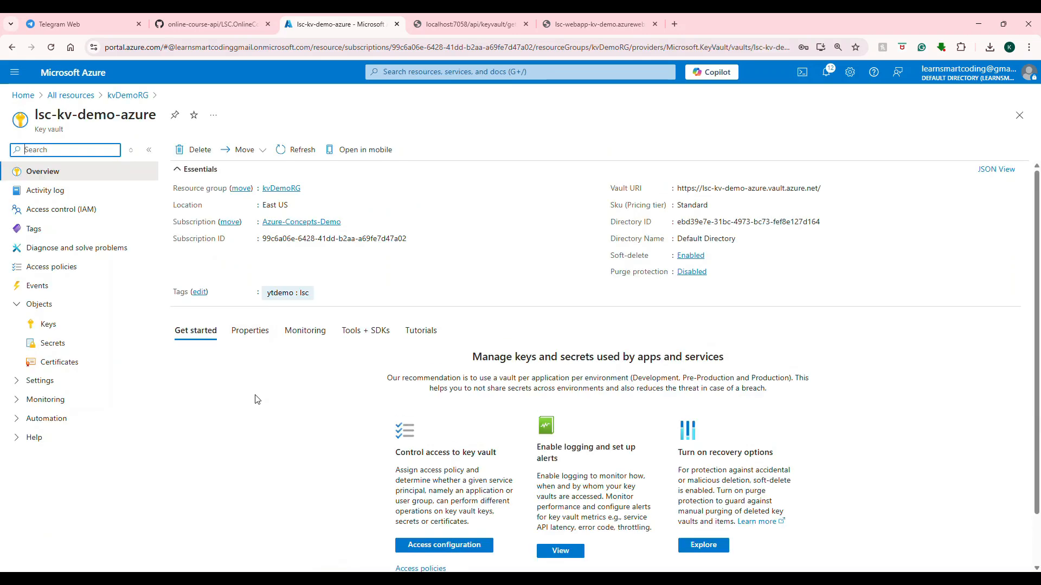
click(98, 213)
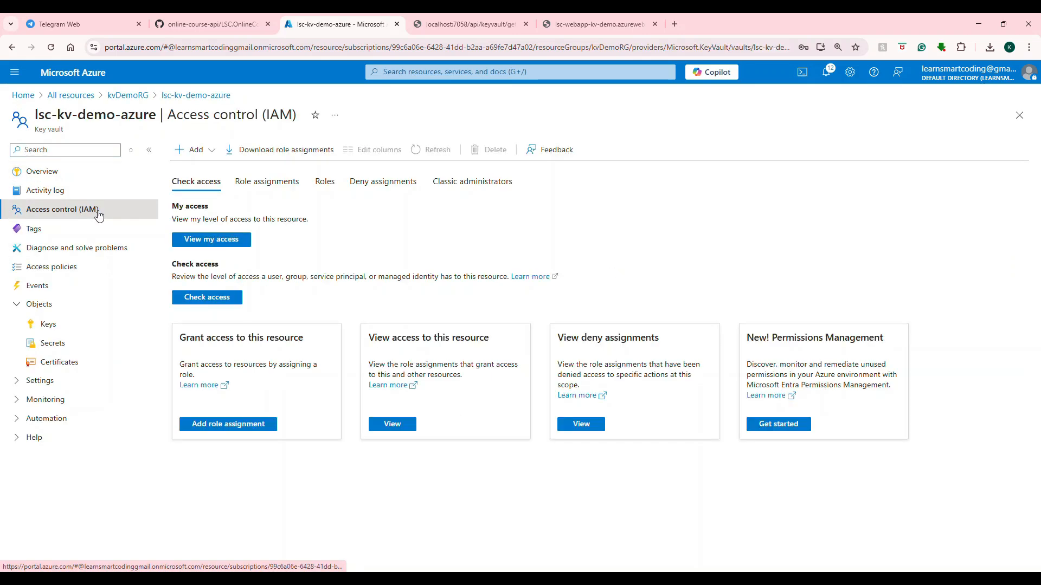
click(204, 244)
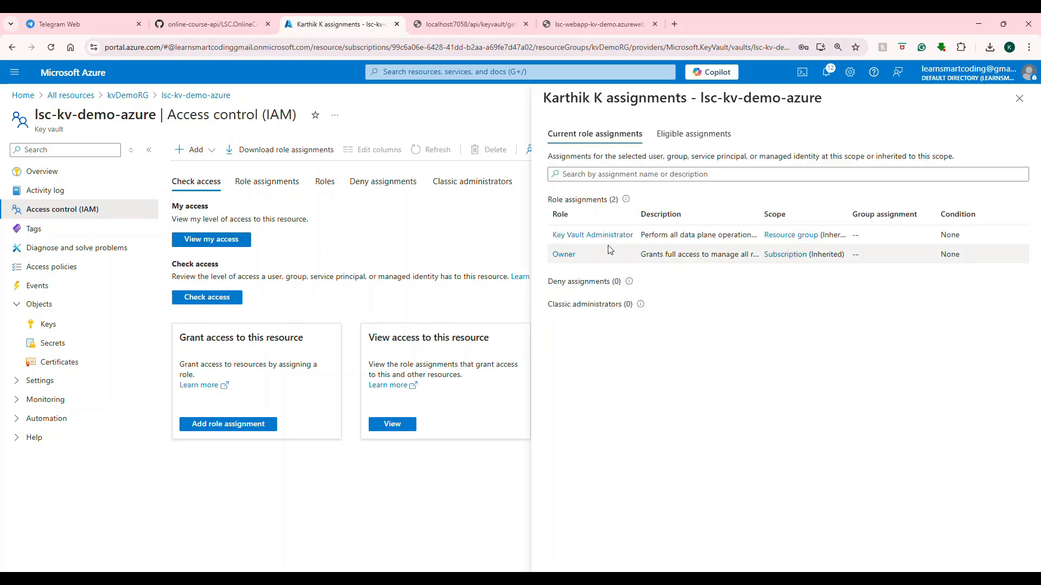
Open the secrets of the lsc-kv-demo-azure key vault and start creating a new secret.
click(61, 344)
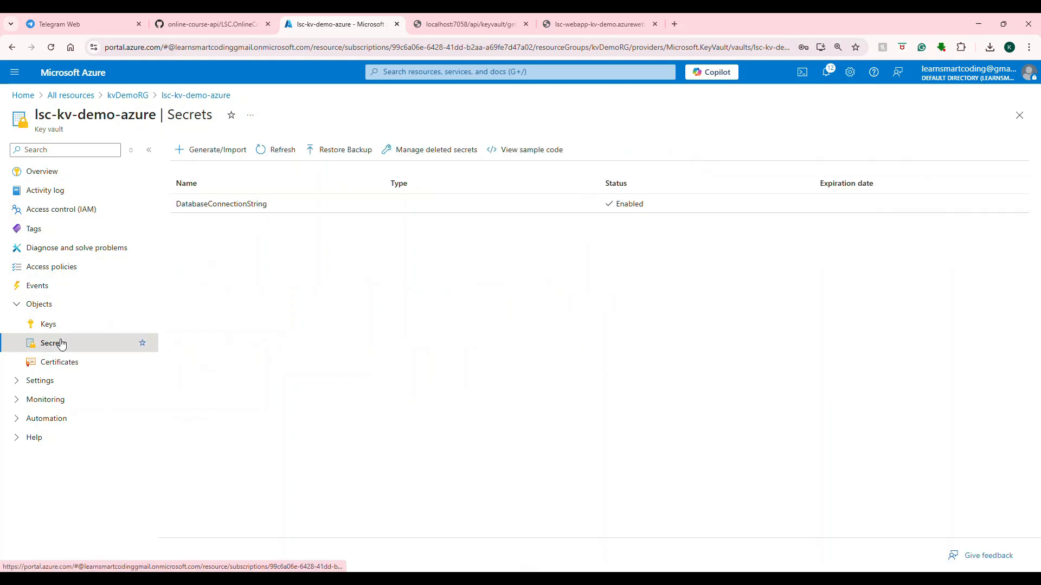
click(205, 151)
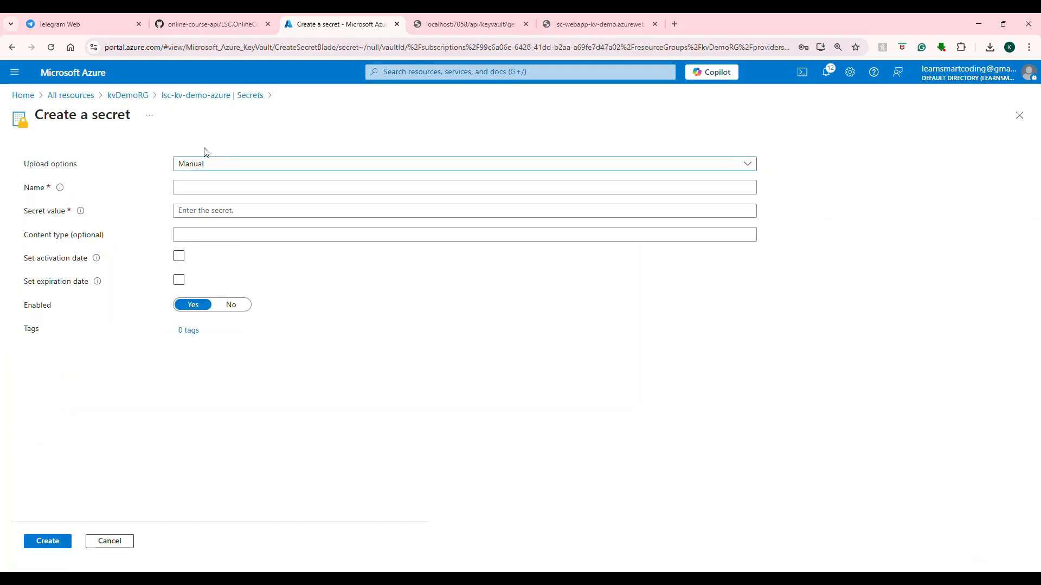